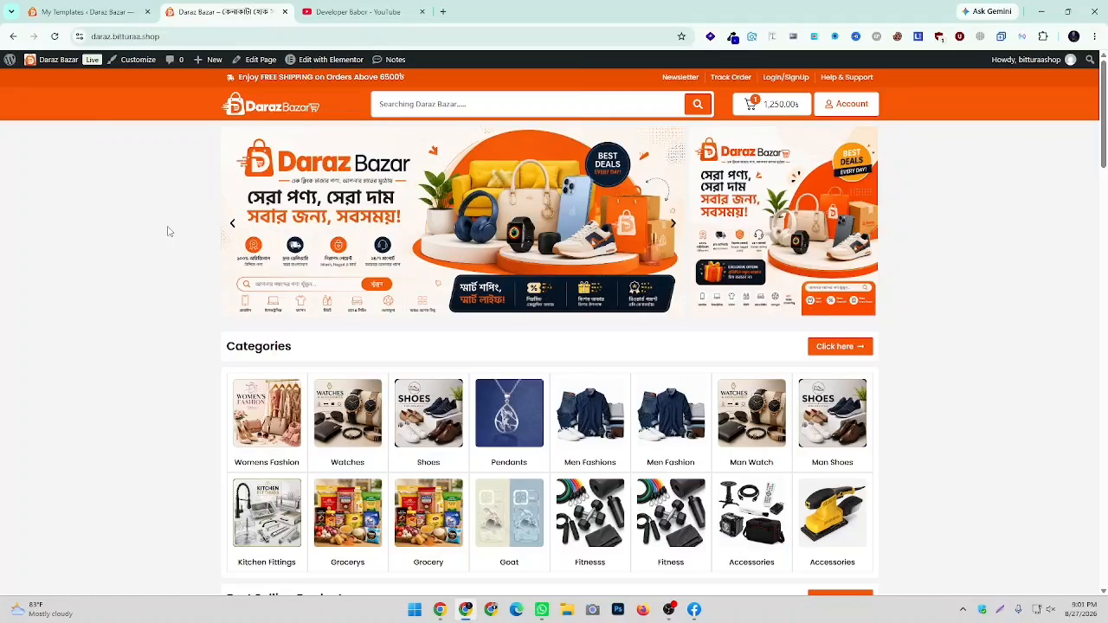
Look through the Daraz Bazar homepage from the banners and categories down to the footer
{"action": "scroll", "coordinate": [169, 232], "scroll_direction": "down", "scroll_amount": 15}
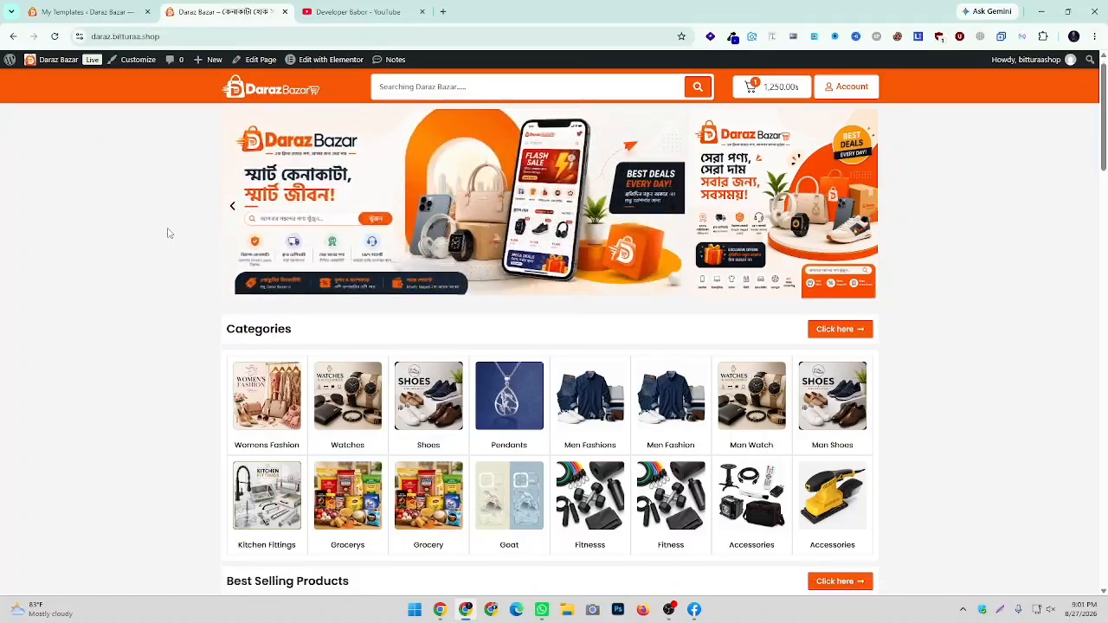
{"action": "scroll", "coordinate": [169, 234], "scroll_direction": "down", "scroll_amount": 10}
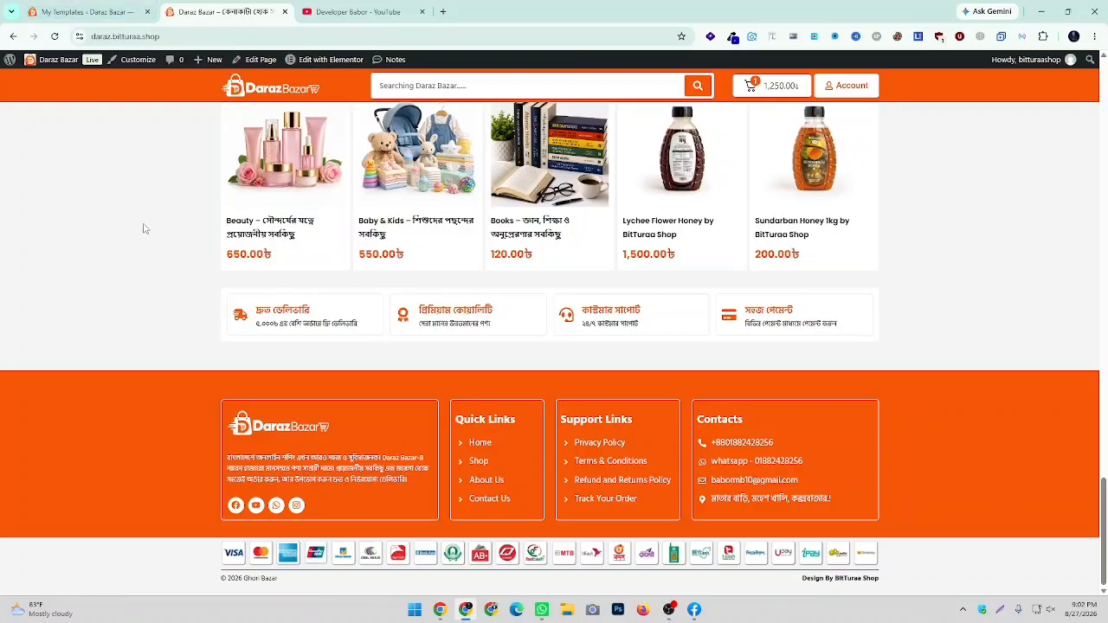
{"action": "scroll", "coordinate": [144, 223], "scroll_direction": "up", "scroll_amount": 20}
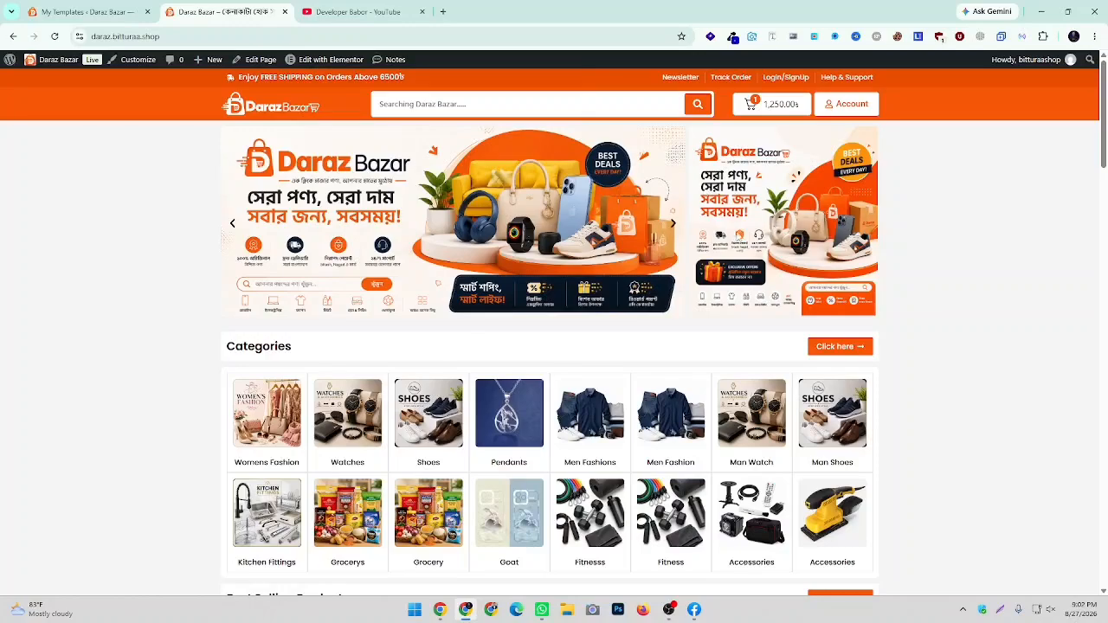
{"action": "scroll", "coordinate": [1044, 348], "scroll_direction": "down", "scroll_amount": 1}
{"action": "scroll", "coordinate": [1044, 348], "scroll_direction": "down", "scroll_amount": 5}
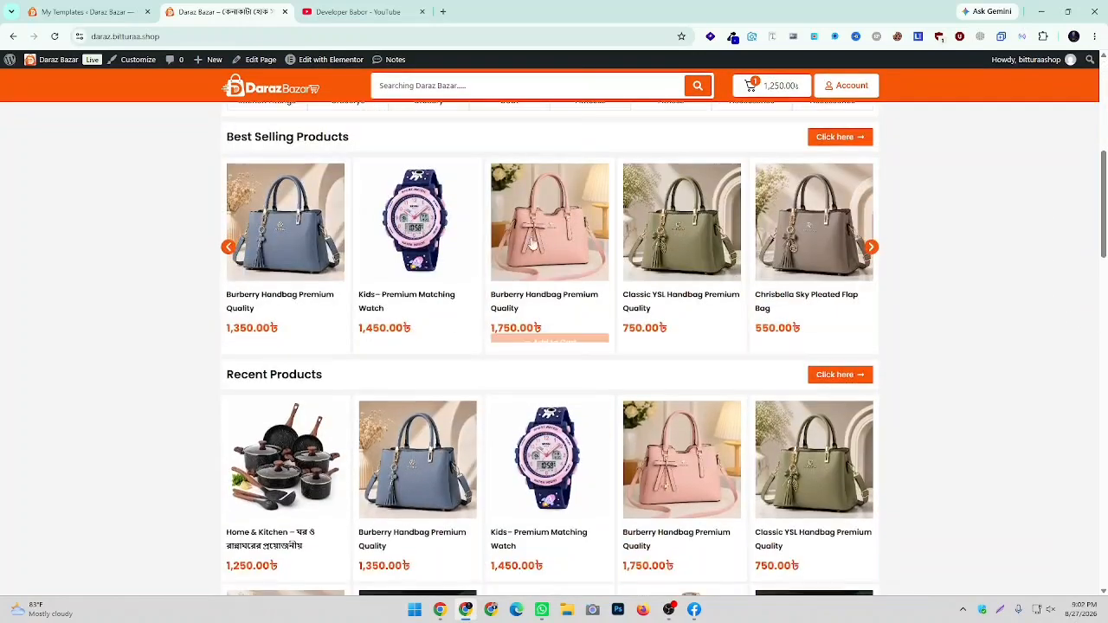
{"action": "scroll", "coordinate": [987, 282], "scroll_direction": "down", "scroll_amount": 15}
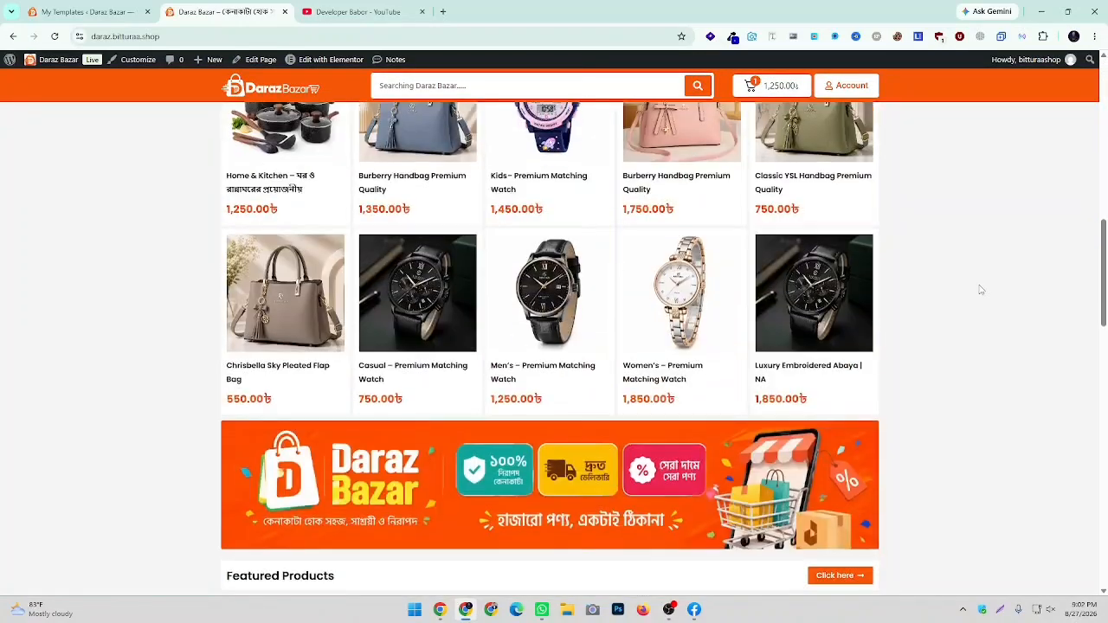
{"action": "scroll", "coordinate": [976, 288], "scroll_direction": "down", "scroll_amount": 2}
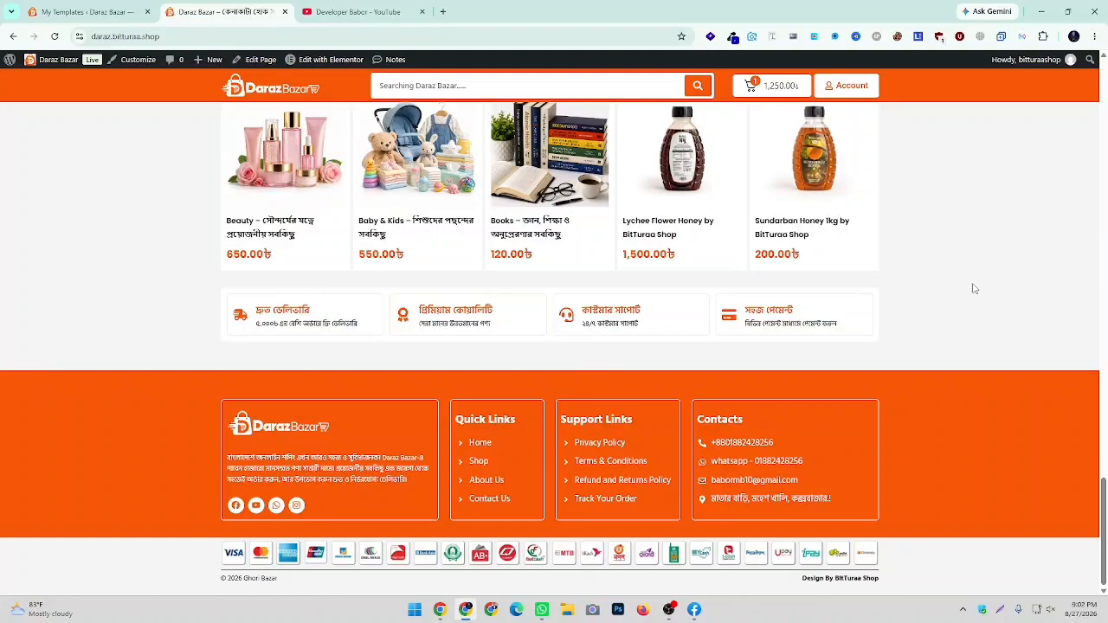
Open the Shop page from the footer links and look through both pages of its product listing
{"action": "left_click", "coordinate": [479, 461]}
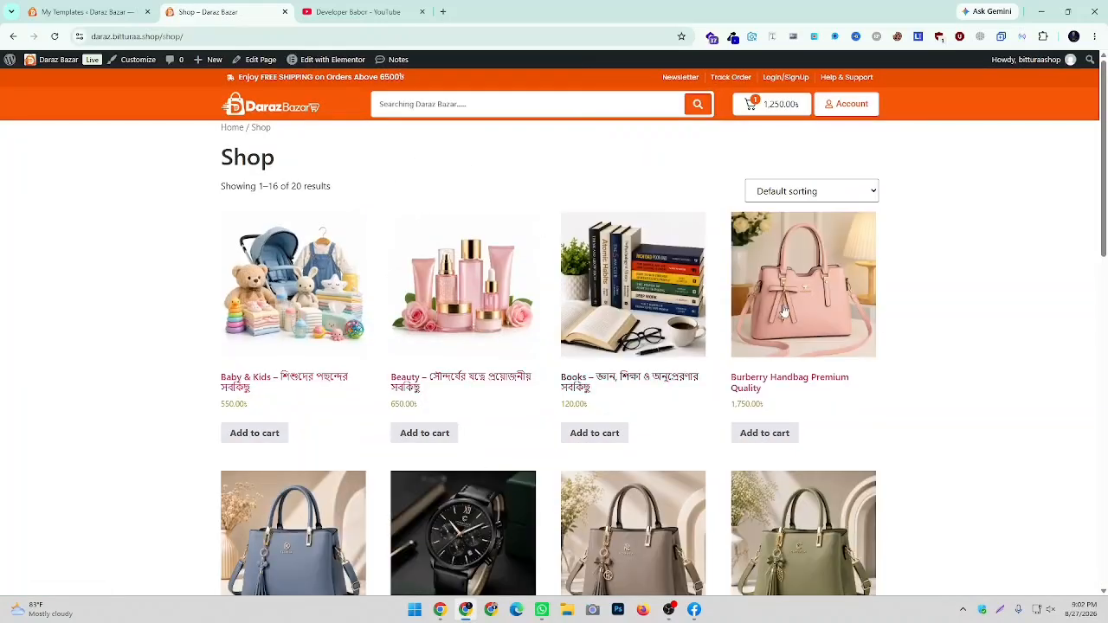
{"action": "scroll", "coordinate": [610, 304], "scroll_direction": "down", "scroll_amount": 5}
{"action": "scroll", "coordinate": [654, 342], "scroll_direction": "down", "scroll_amount": 3}
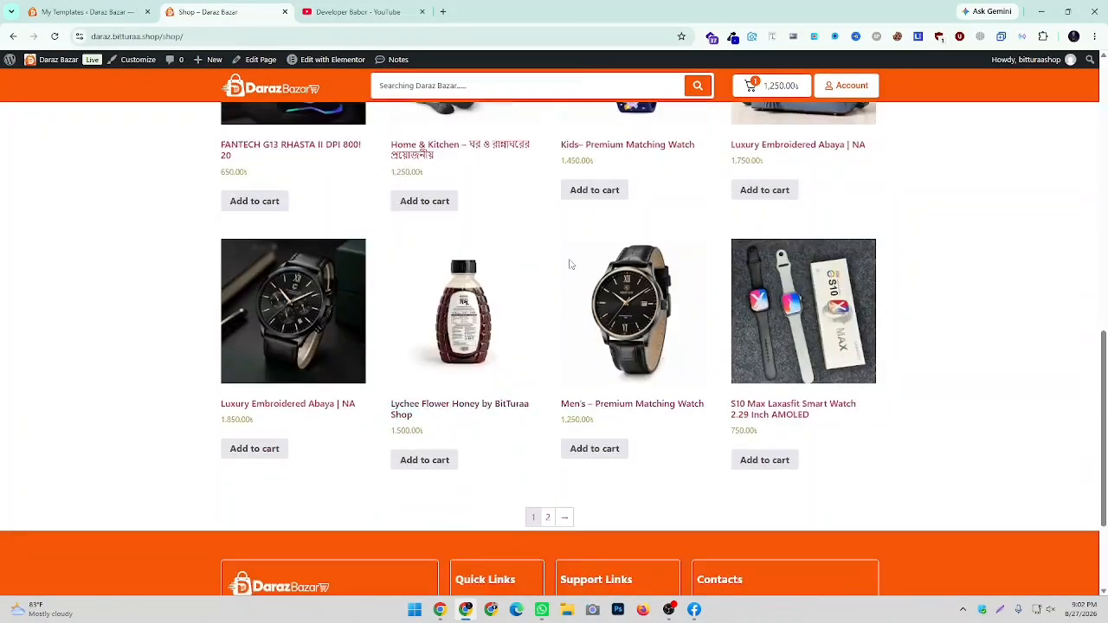
{"action": "left_click", "coordinate": [551, 517]}
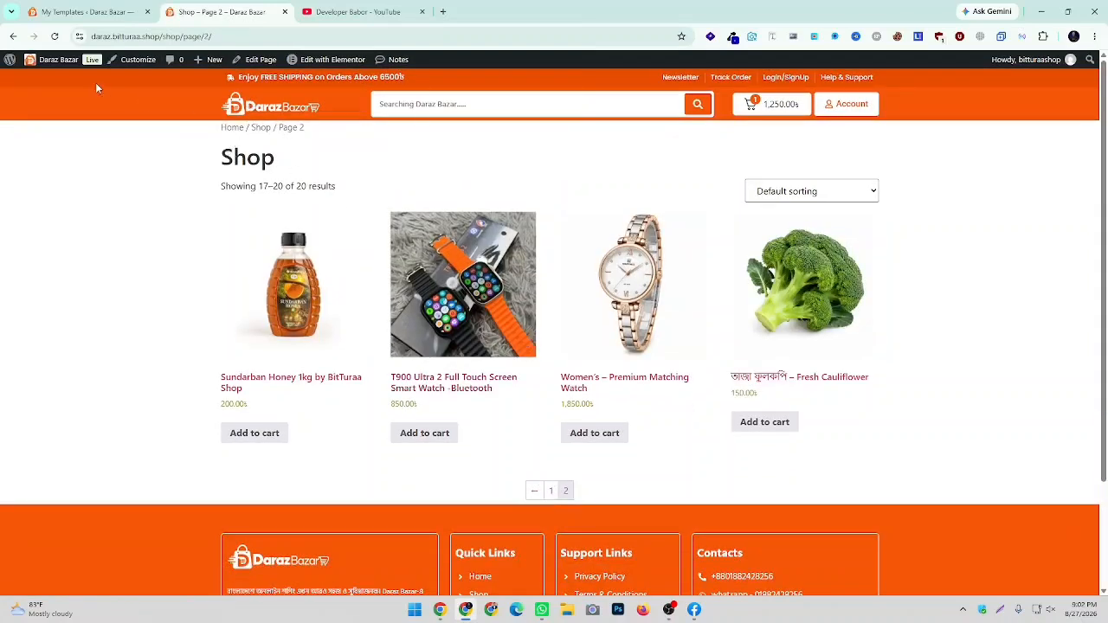
{"action": "left_click", "coordinate": [550, 491]}
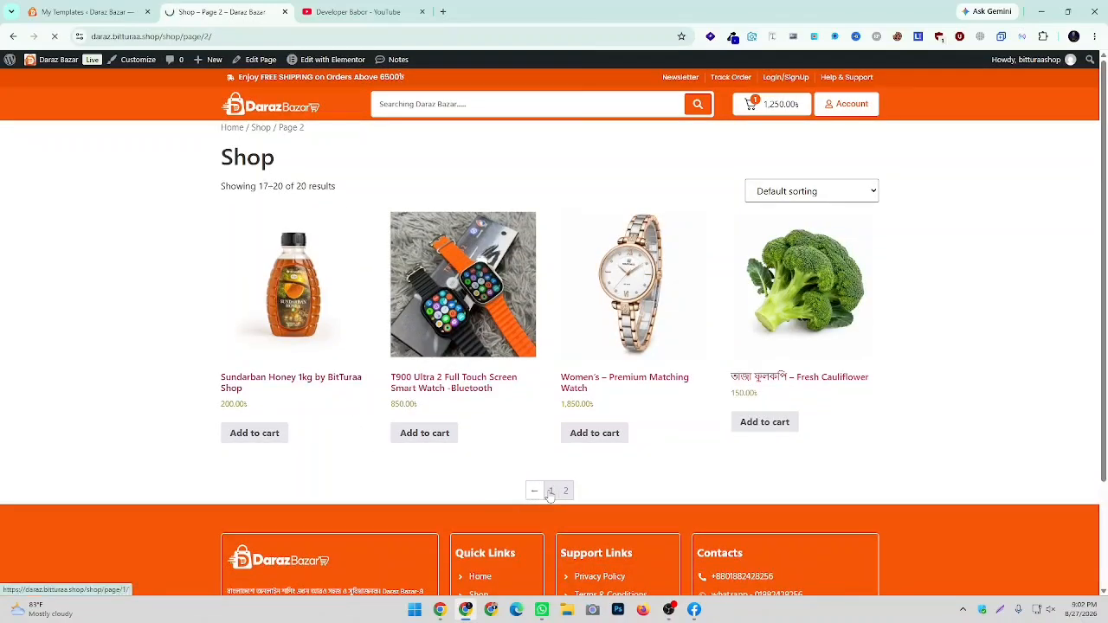
Open the Shop page for editing from the WordPress pages list and close the old templates browser tab
{"action": "mouse_move", "coordinate": [52, 60]}
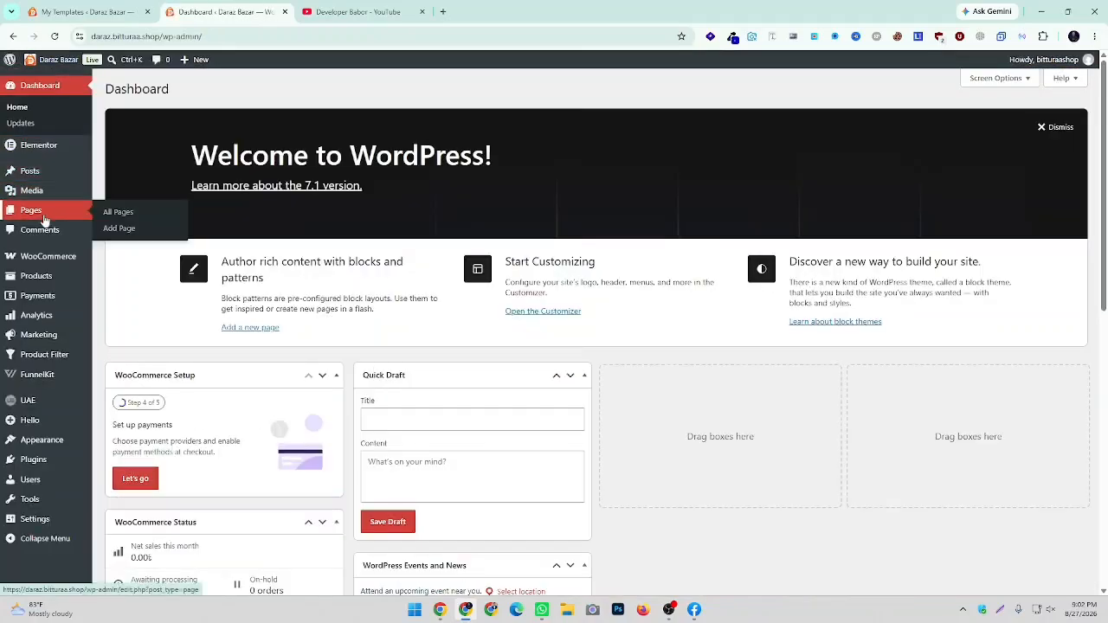
{"action": "left_click", "coordinate": [117, 214]}
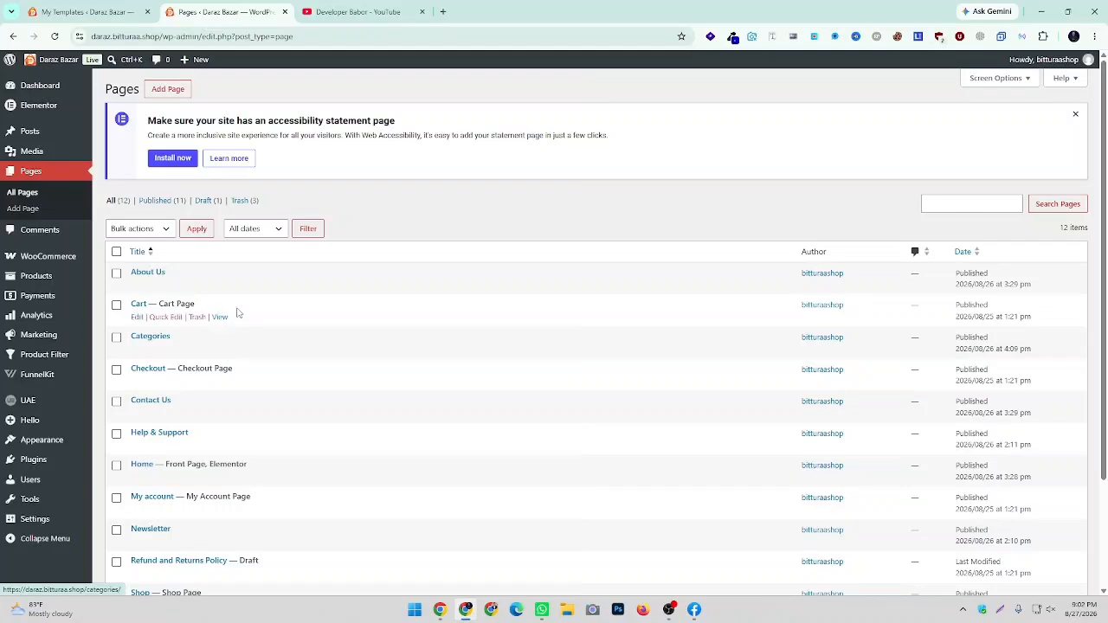
{"action": "scroll", "coordinate": [255, 275], "scroll_direction": "down", "scroll_amount": 3}
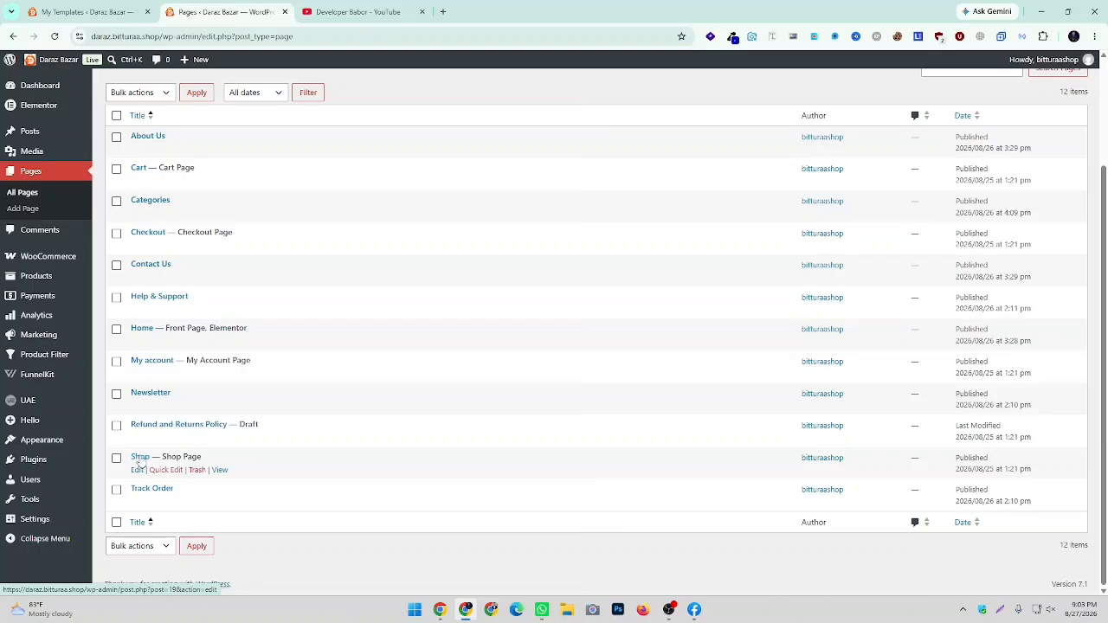
{"action": "left_click", "coordinate": [135, 470]}
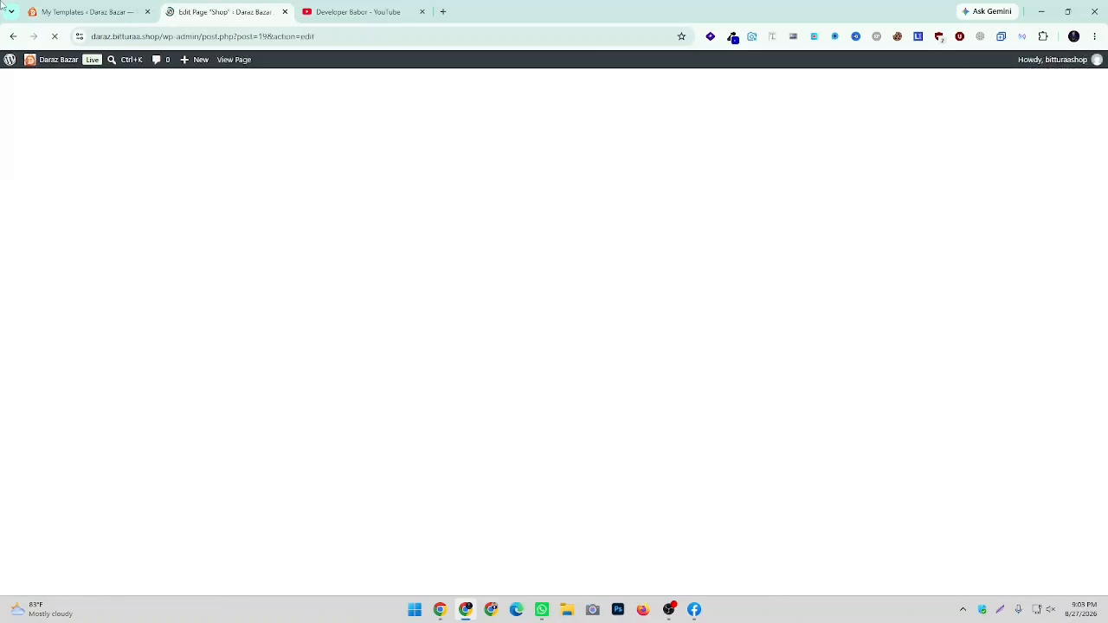
{"action": "left_click", "coordinate": [146, 13]}
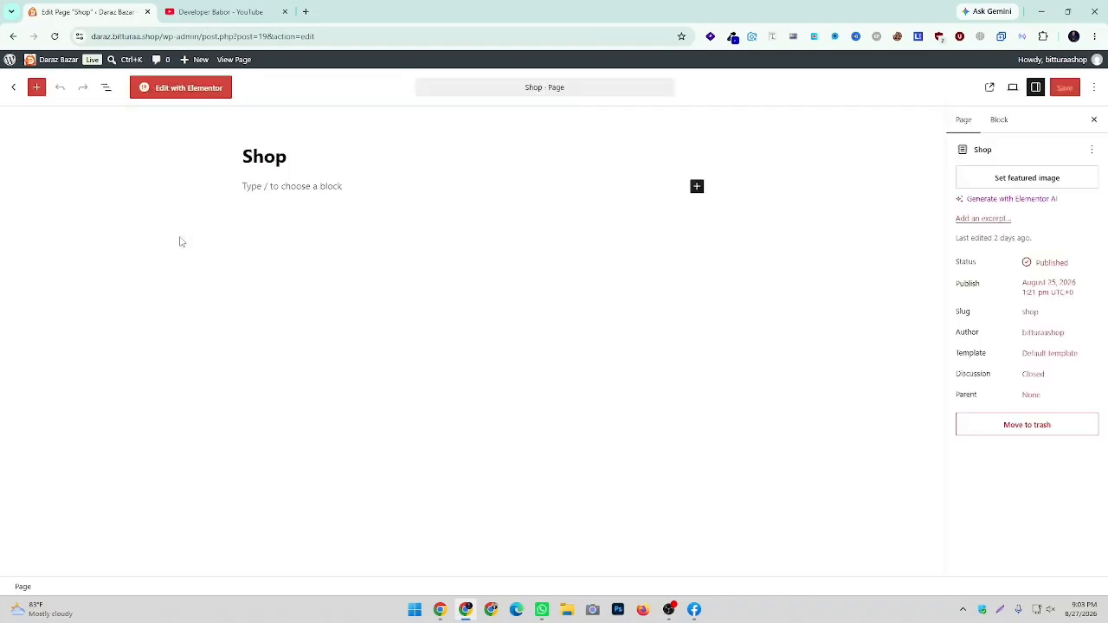
Try to load the Shop page in the Elementor editor and return to the WordPress page editor
{"action": "left_click", "coordinate": [190, 89]}
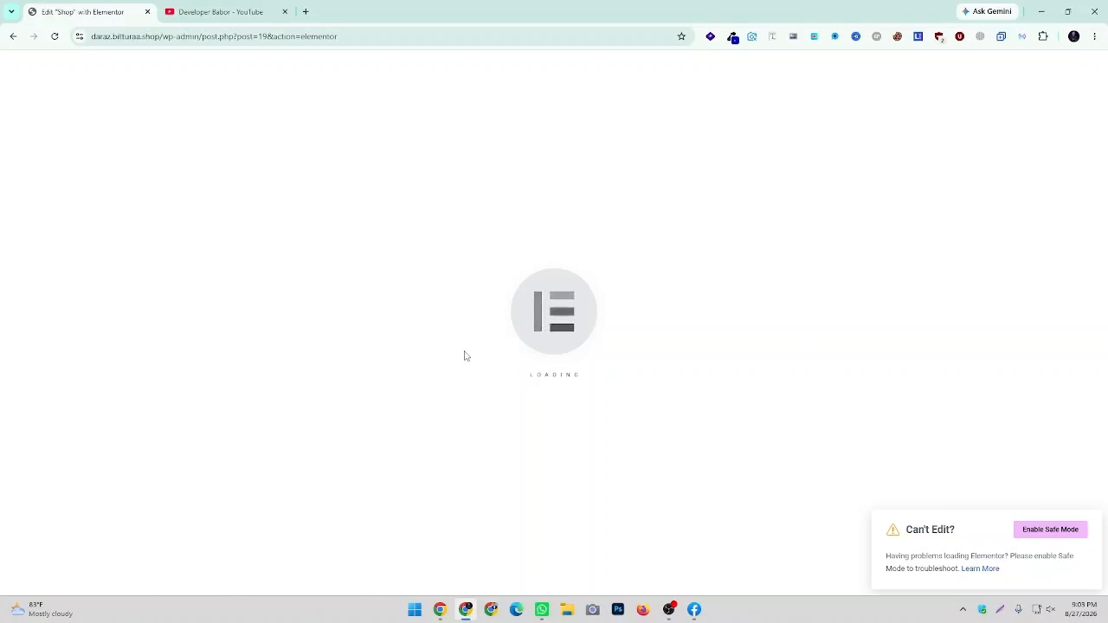
{"action": "left_click_drag", "start_coordinate": [524, 384], "coordinate": [500, 378]}
{"action": "left_click", "coordinate": [594, 382]}
{"action": "left_click", "coordinate": [500, 377]}
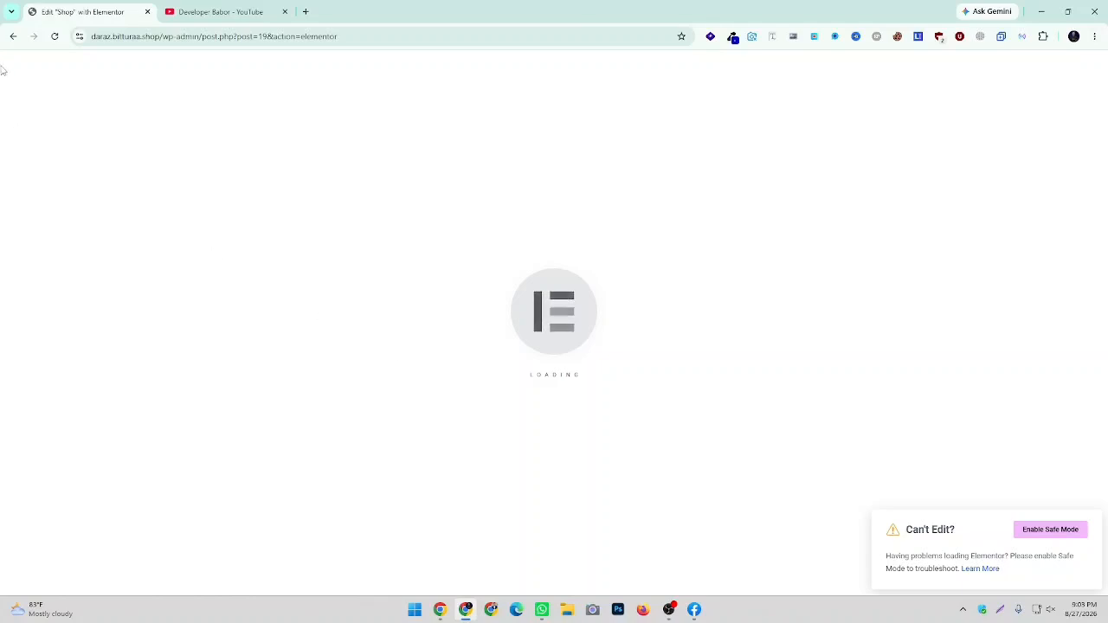
{"action": "left_click", "coordinate": [13, 37]}
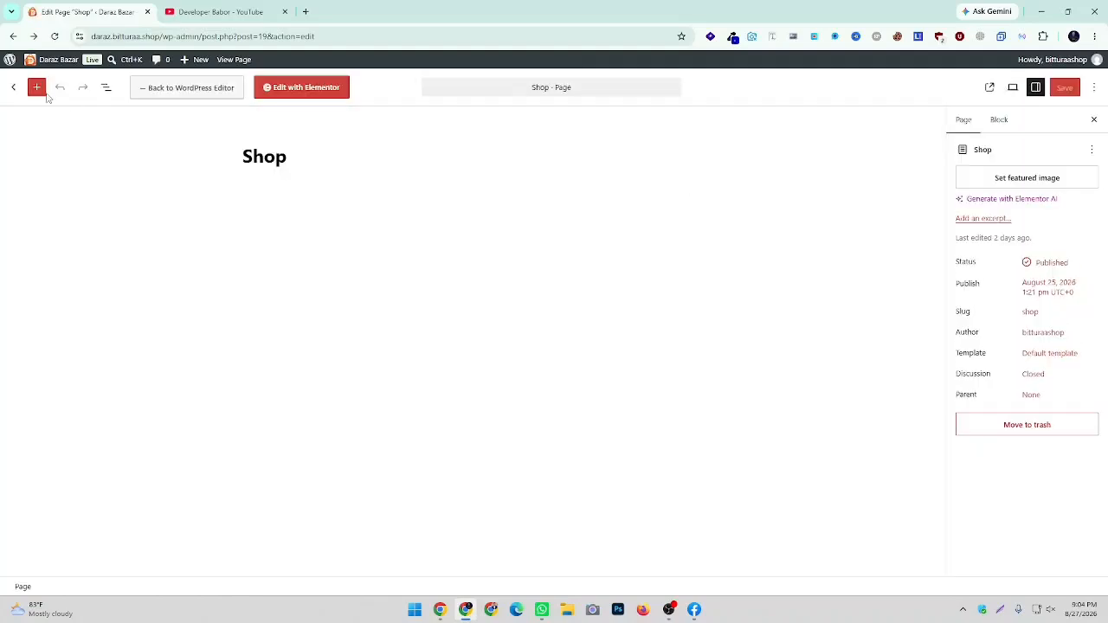
Return to the WordPress admin area and open the storefront's Shop page in a separate browser tab
{"action": "left_click", "coordinate": [10, 63]}
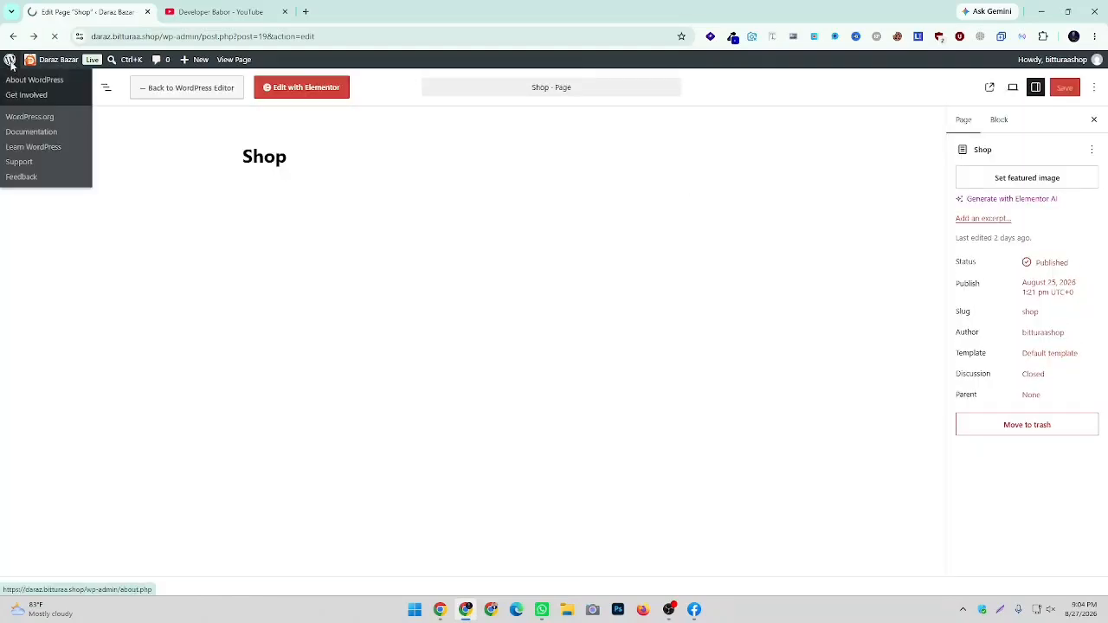
{"action": "scroll", "coordinate": [147, 251], "scroll_direction": "down", "scroll_amount": 1}
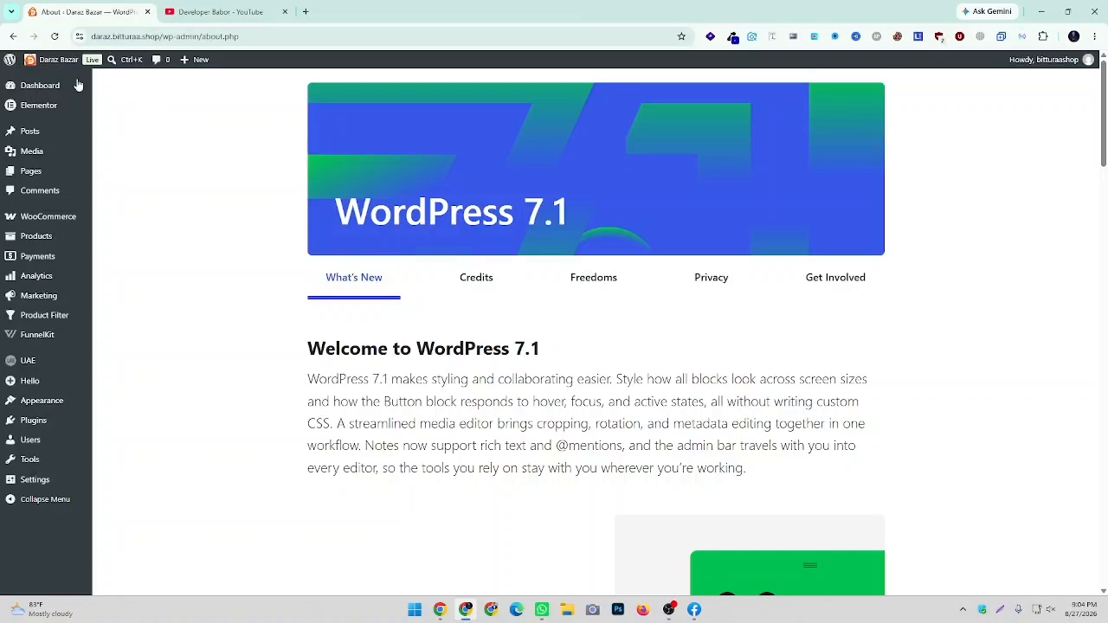
{"action": "mouse_move", "coordinate": [42, 61]}
{"action": "middle_click", "coordinate": [90, 99]}
{"action": "left_click", "coordinate": [195, 11]}
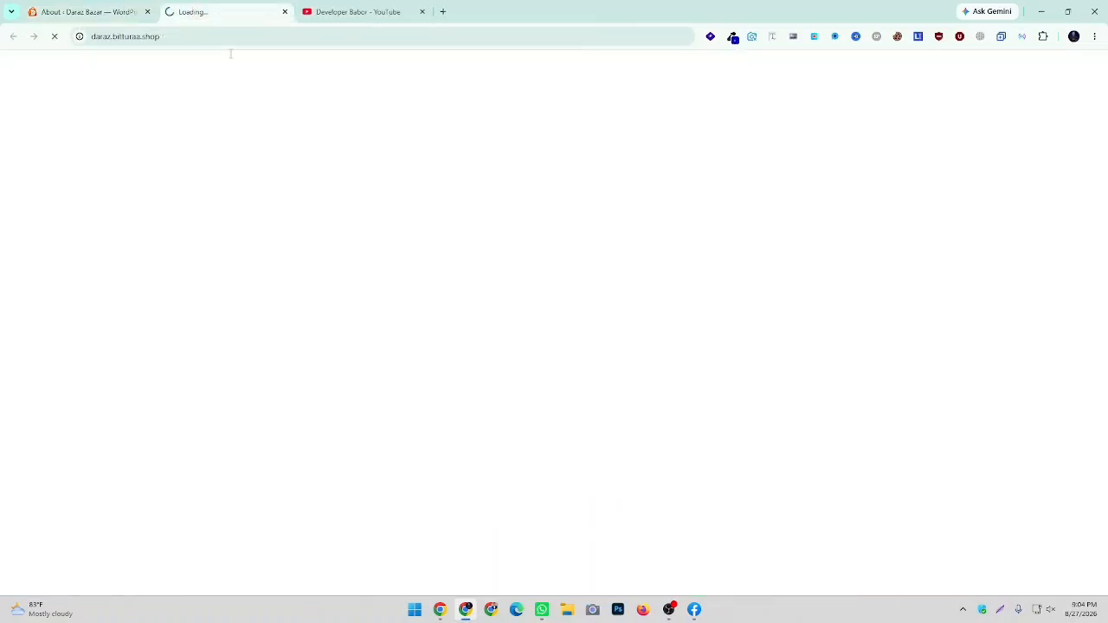
{"action": "scroll", "coordinate": [986, 278], "scroll_direction": "down", "scroll_amount": 6}
{"action": "scroll", "coordinate": [986, 278], "scroll_direction": "down", "scroll_amount": 10}
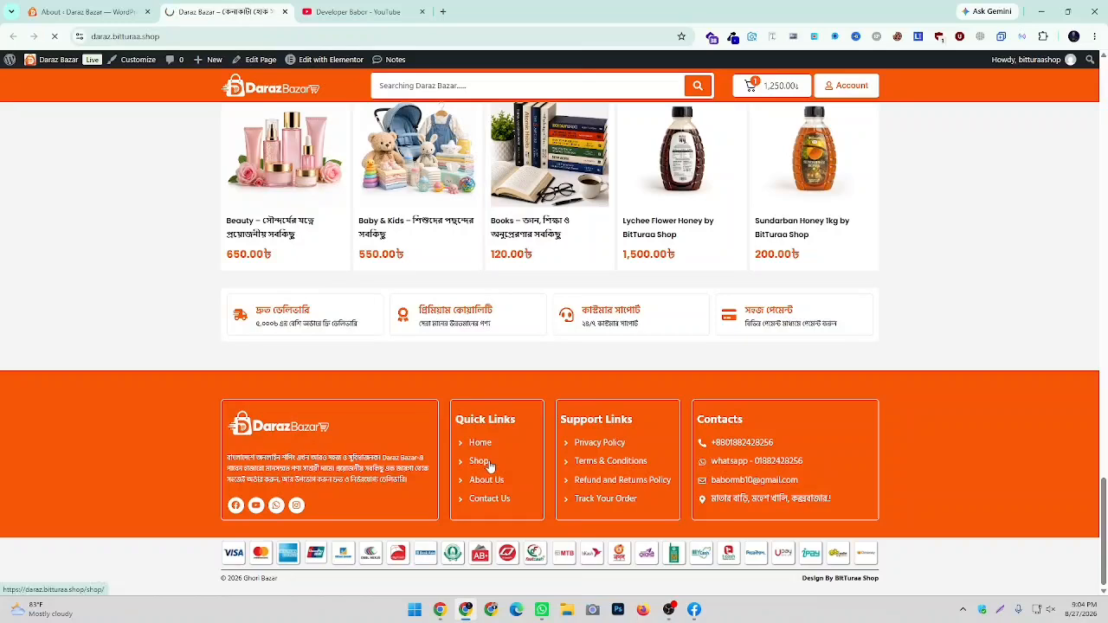
{"action": "left_click", "coordinate": [480, 462]}
Open Elementor's saved templates list in the admin area and compare it with the current Shop page
{"action": "left_click", "coordinate": [132, 8]}
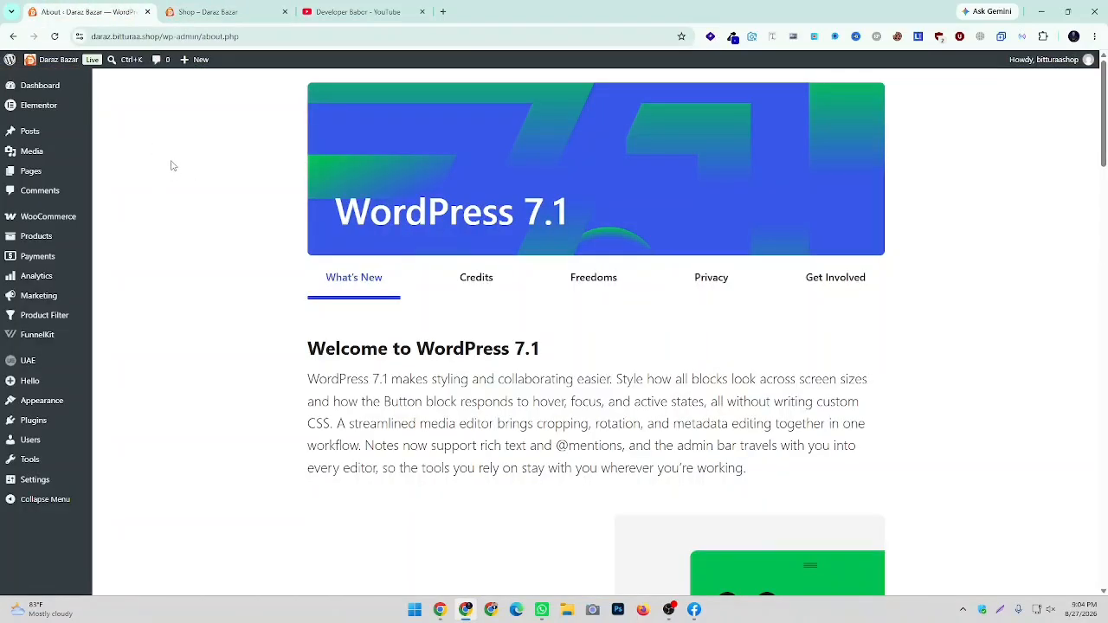
{"action": "mouse_move", "coordinate": [31, 108]}
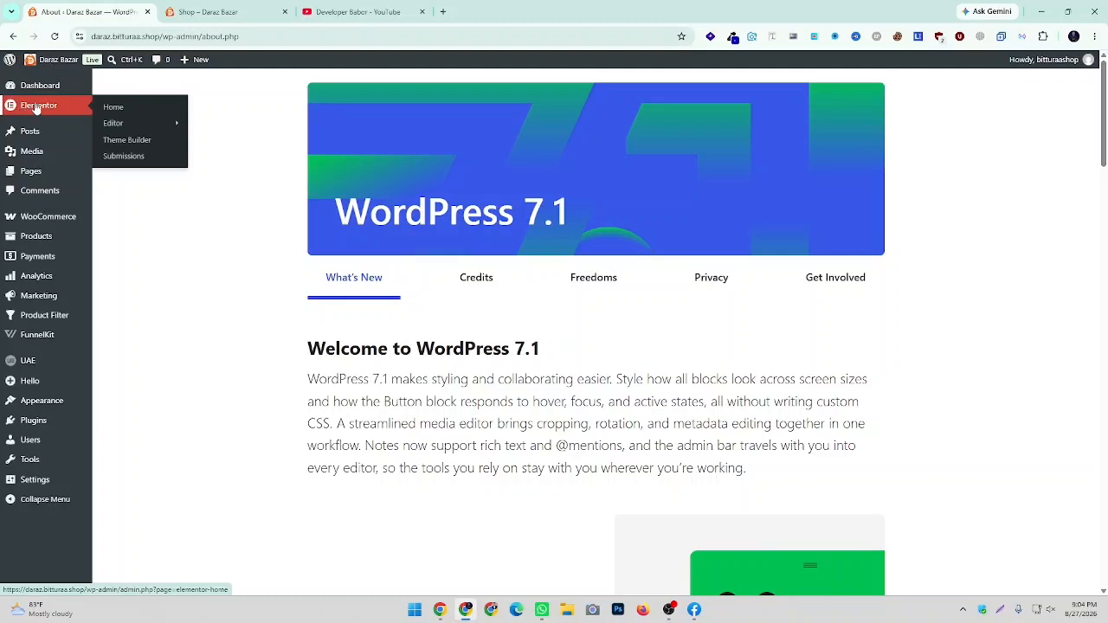
{"action": "mouse_move", "coordinate": [121, 127]}
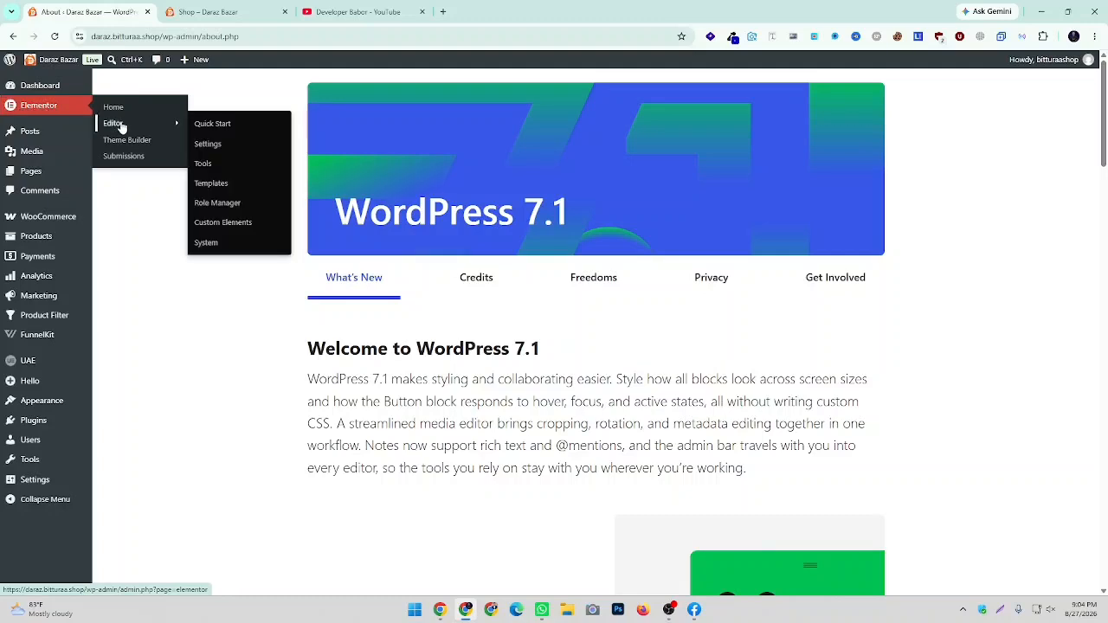
{"action": "left_click", "coordinate": [214, 188]}
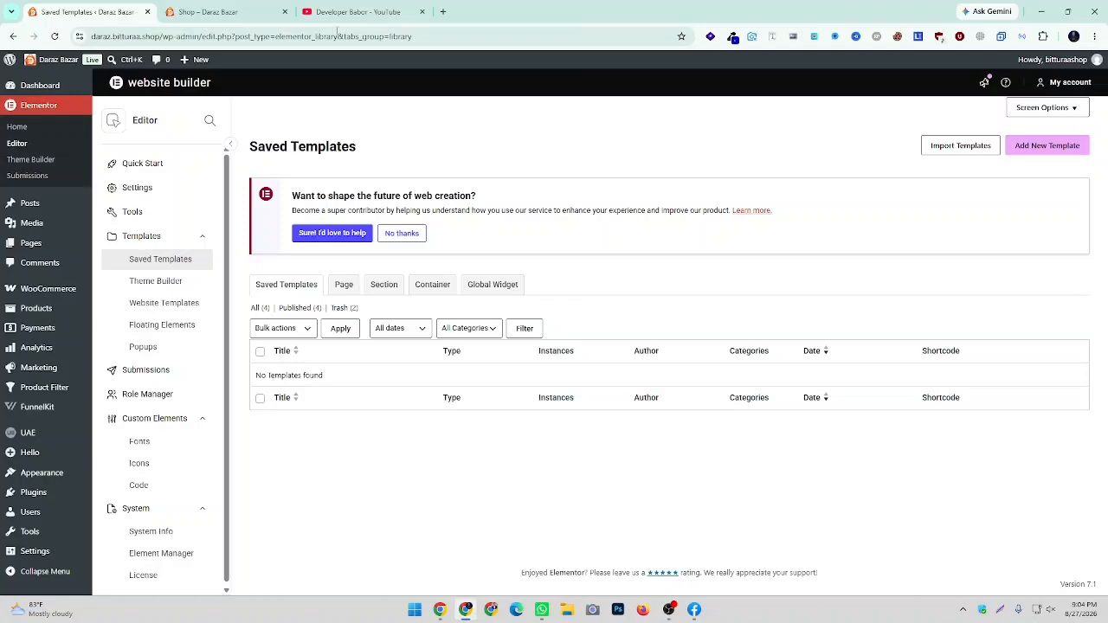
{"action": "key", "text": "ctrl+Tab"}
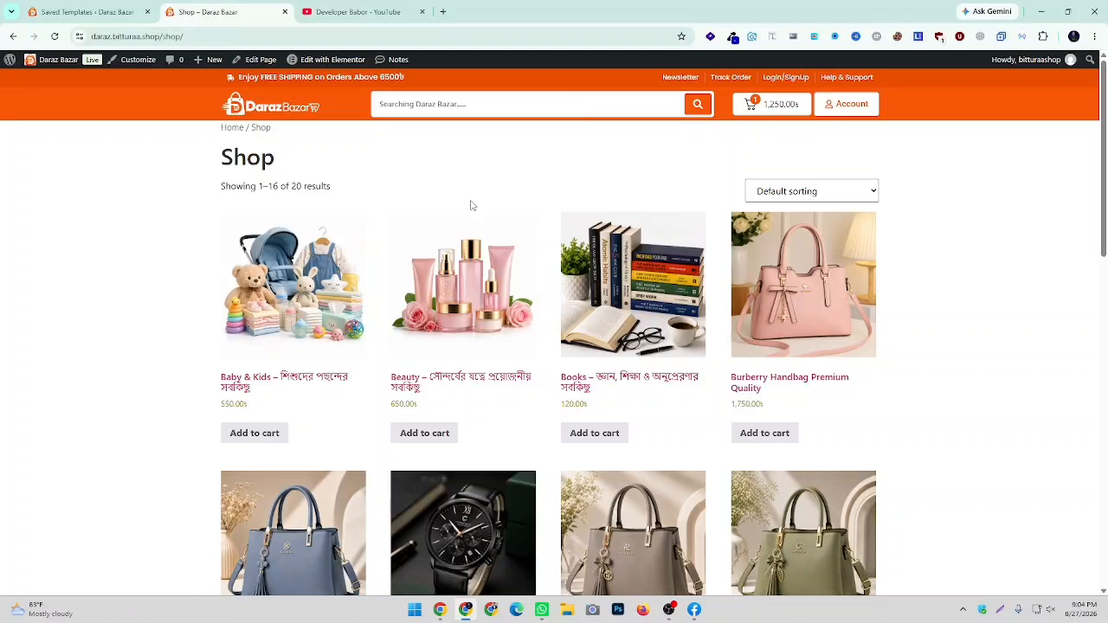
{"action": "left_click", "coordinate": [87, 11]}
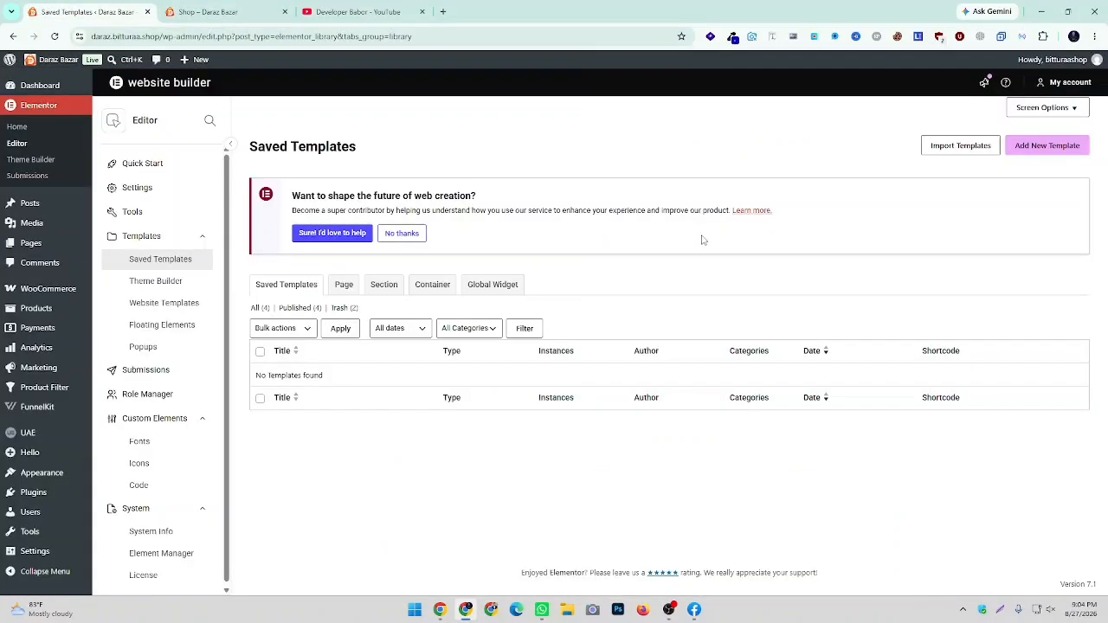
Start a new Elementor template of type Products Archive and name it Shop Archive Page
{"action": "left_click", "coordinate": [1050, 147]}
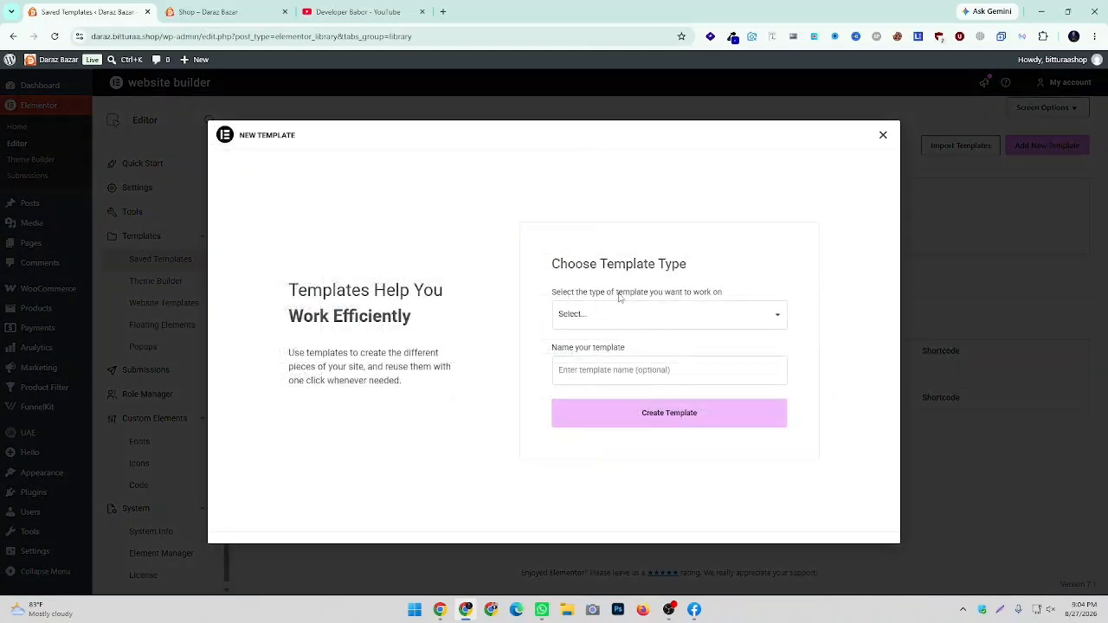
{"action": "left_click", "coordinate": [621, 320]}
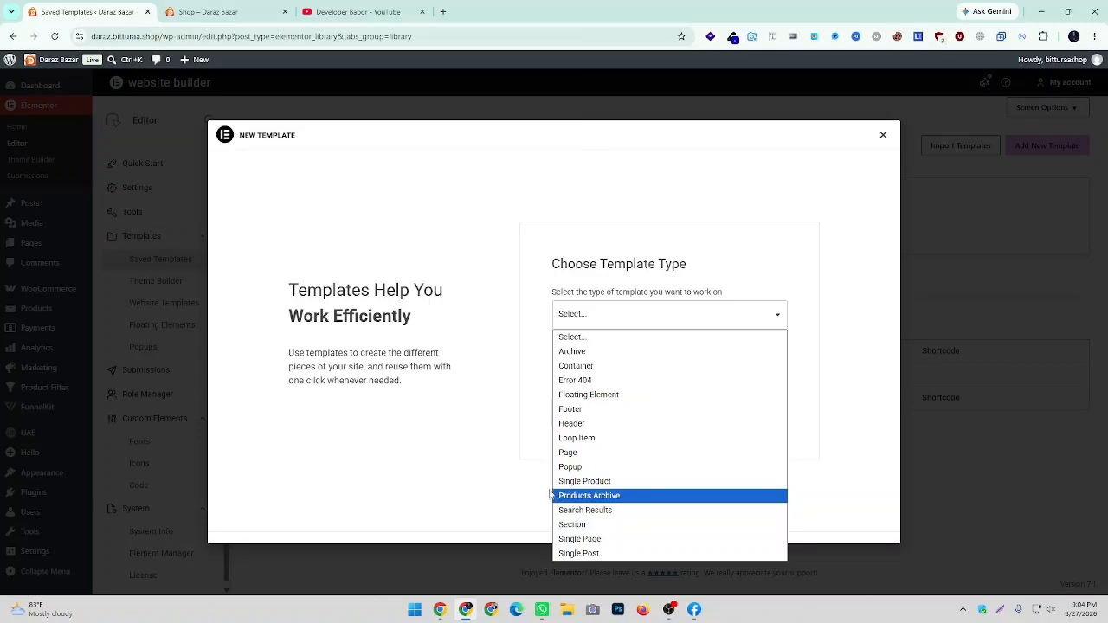
{"action": "left_click", "coordinate": [622, 495]}
{"action": "left_click", "coordinate": [594, 372]}
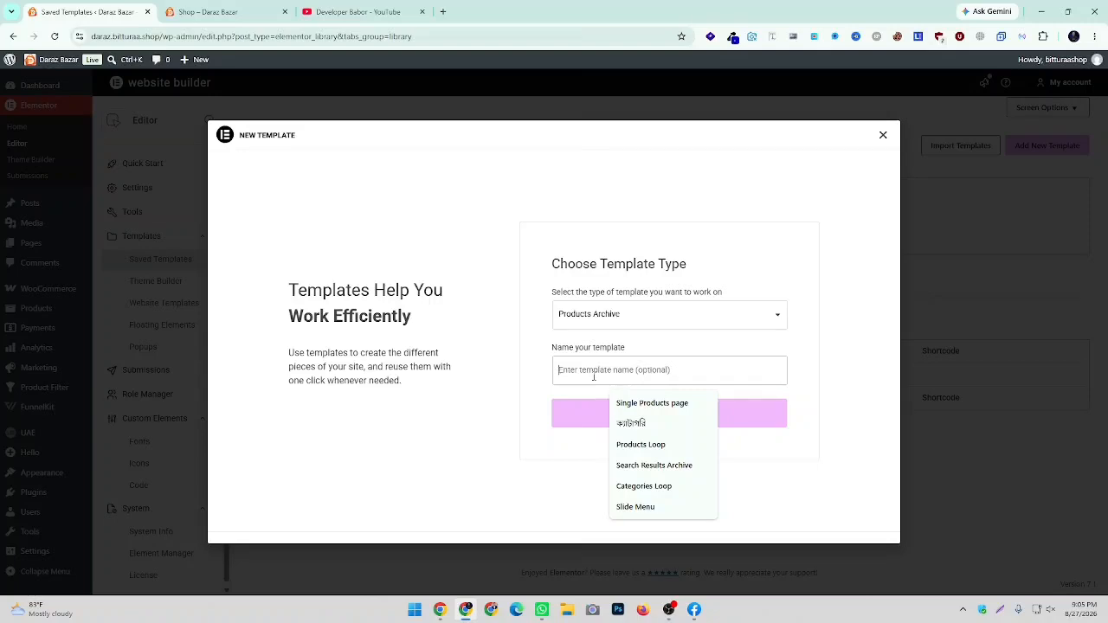
{"action": "type", "text": "Shop Archive Page"}
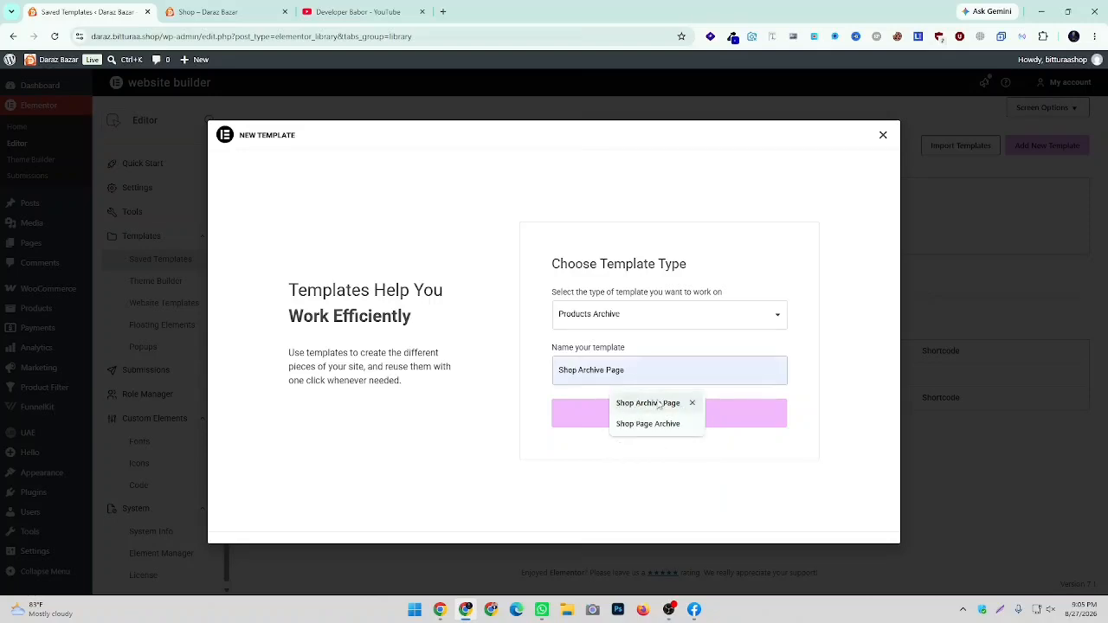
{"action": "left_click", "coordinate": [651, 404]}
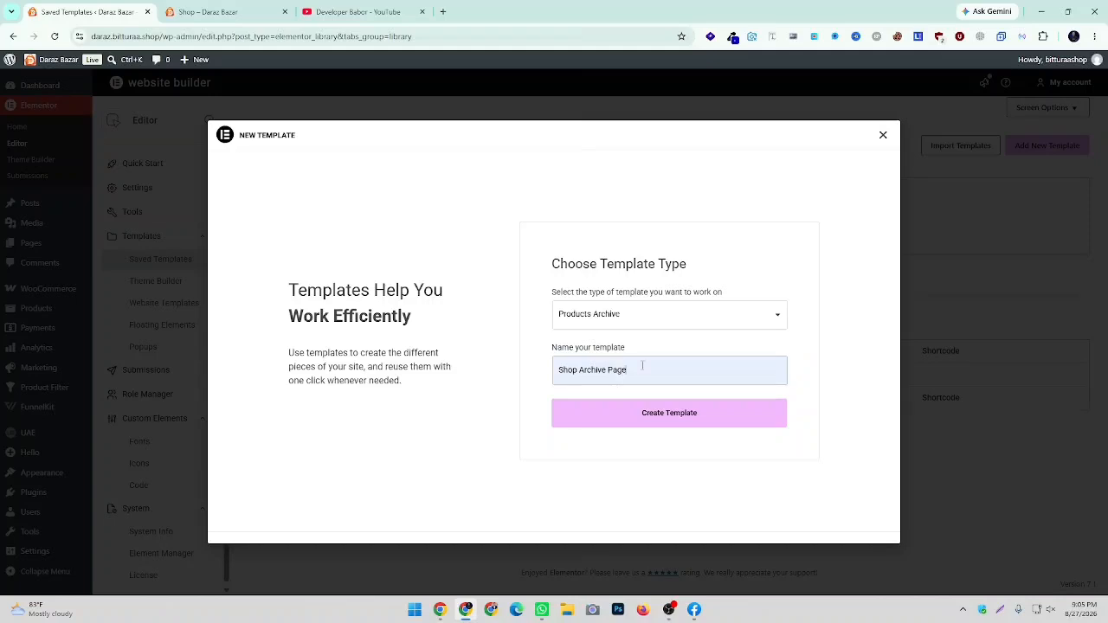
Keep the type Products Archive and the name Shop Archive Page, create the template and dismiss the template library
{"action": "left_click_drag", "start_coordinate": [641, 365], "coordinate": [499, 362]}
{"action": "left_click", "coordinate": [541, 368]}
{"action": "triple_click", "coordinate": [558, 371]}
{"action": "left_click_drag", "start_coordinate": [560, 370], "coordinate": [522, 375]}
{"action": "left_click", "coordinate": [651, 371]}
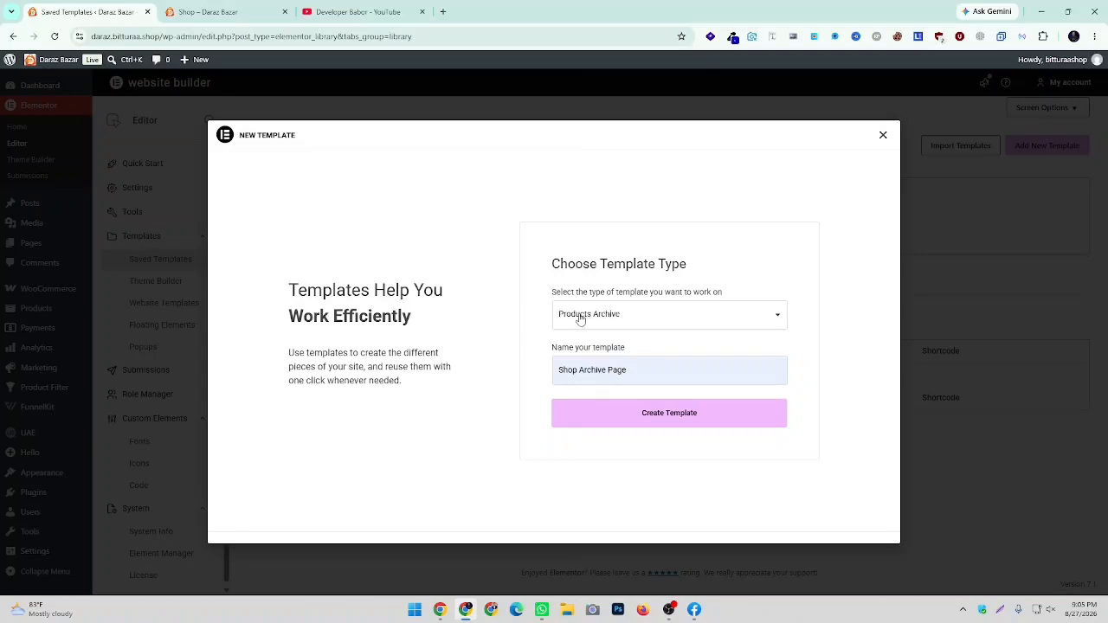
{"action": "left_click", "coordinate": [580, 319]}
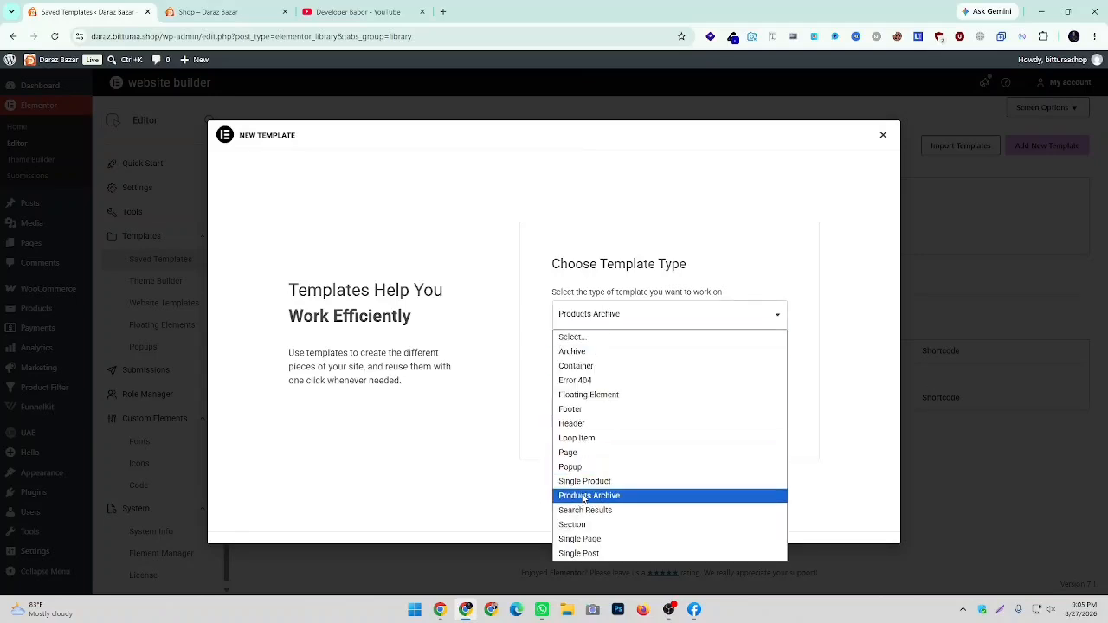
{"action": "left_click", "coordinate": [582, 498]}
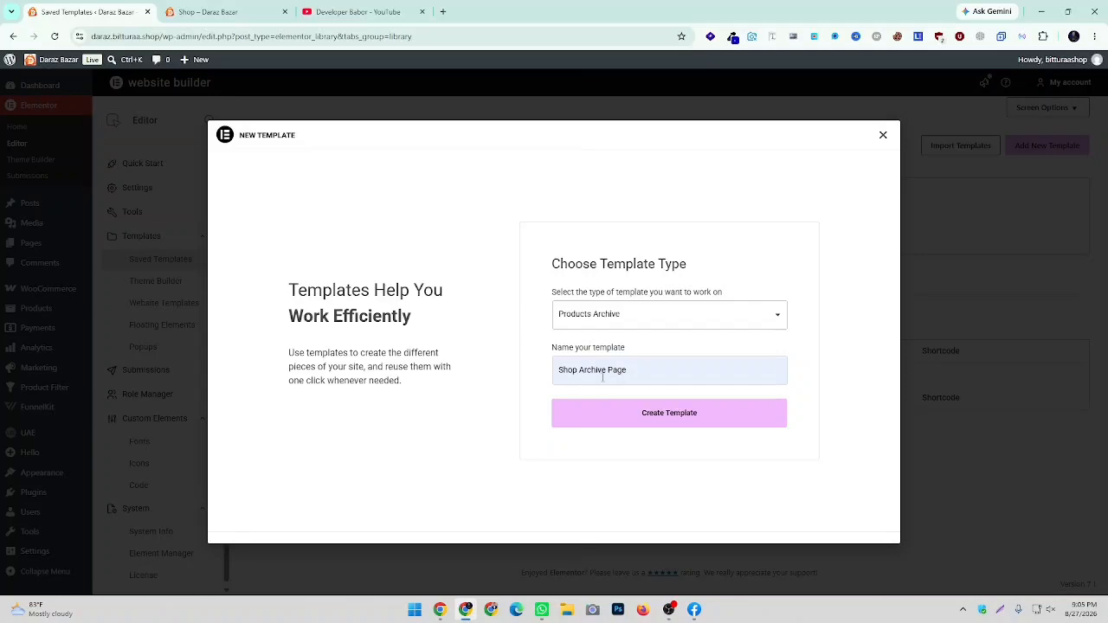
{"action": "left_click", "coordinate": [699, 420]}
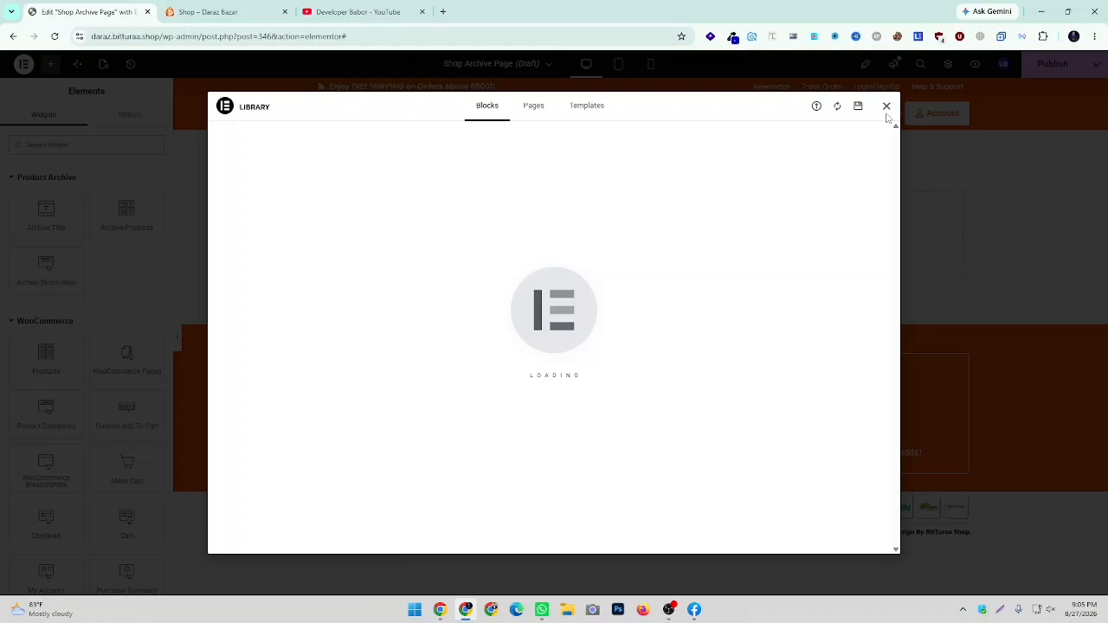
{"action": "left_click", "coordinate": [887, 107]}
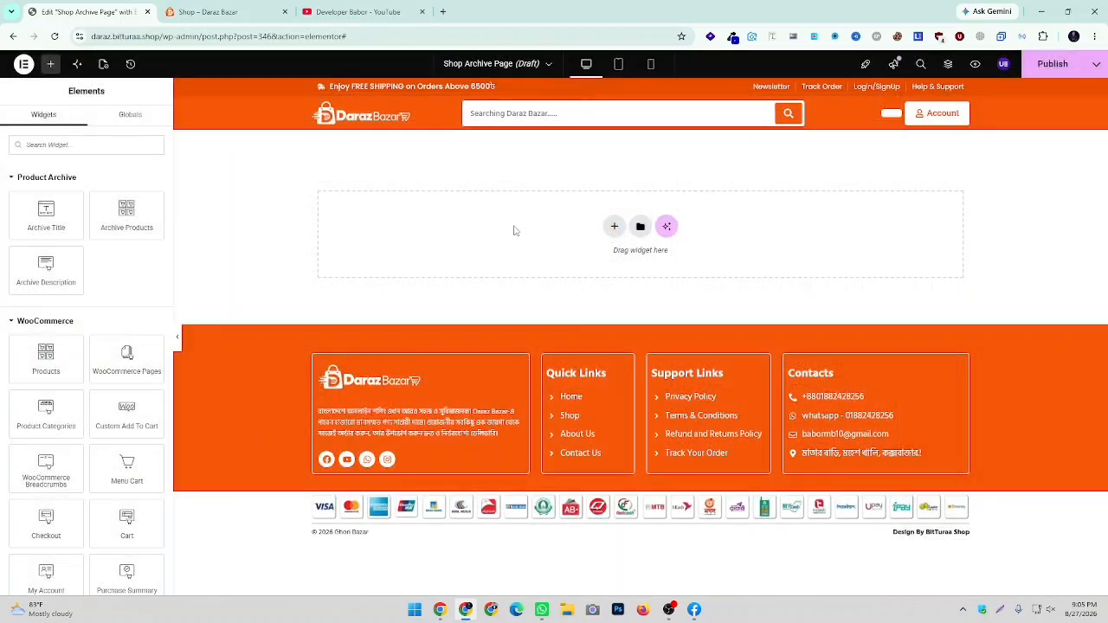
Compare the blank archive template with the store's current Shop page and return to the template editor
{"action": "key", "text": "ctrl+Tab"}
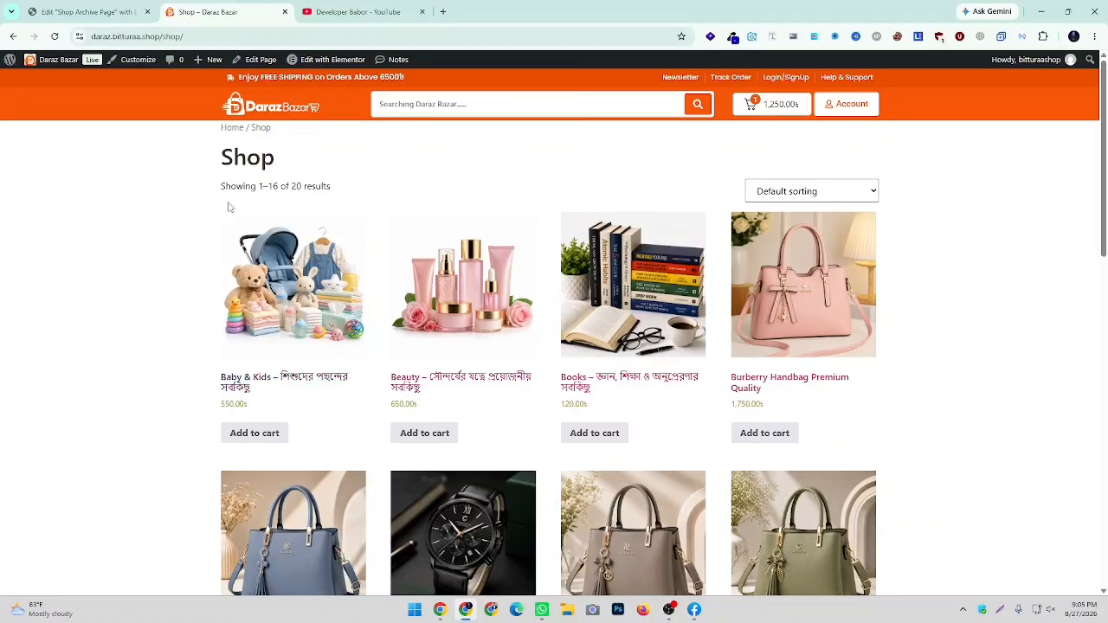
{"action": "left_click", "coordinate": [69, 9]}
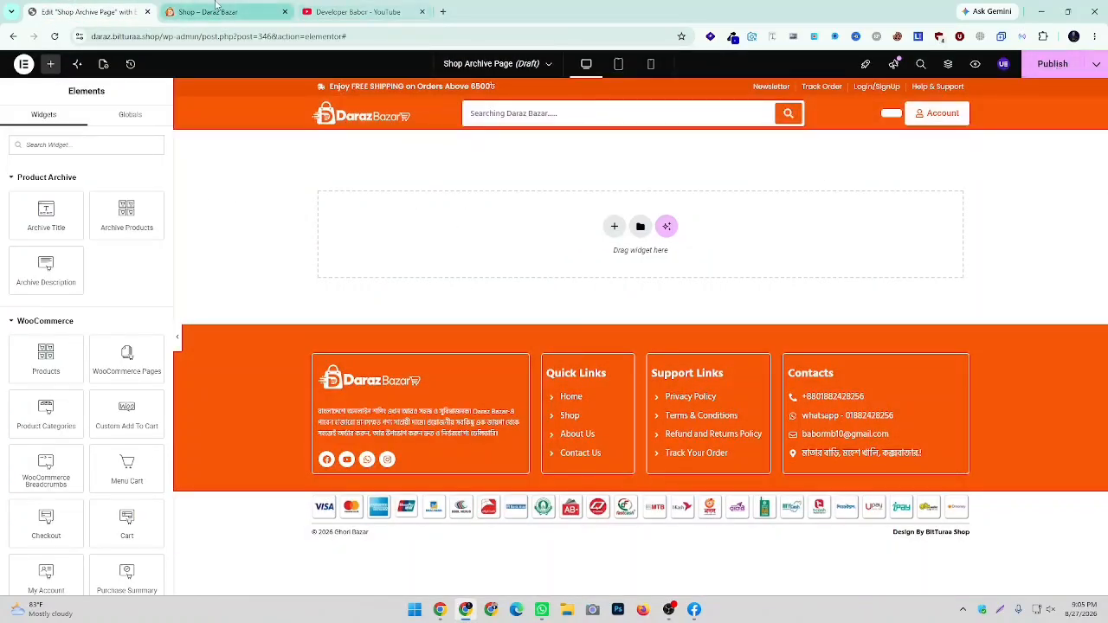
{"action": "key", "text": "ctrl+Tab"}
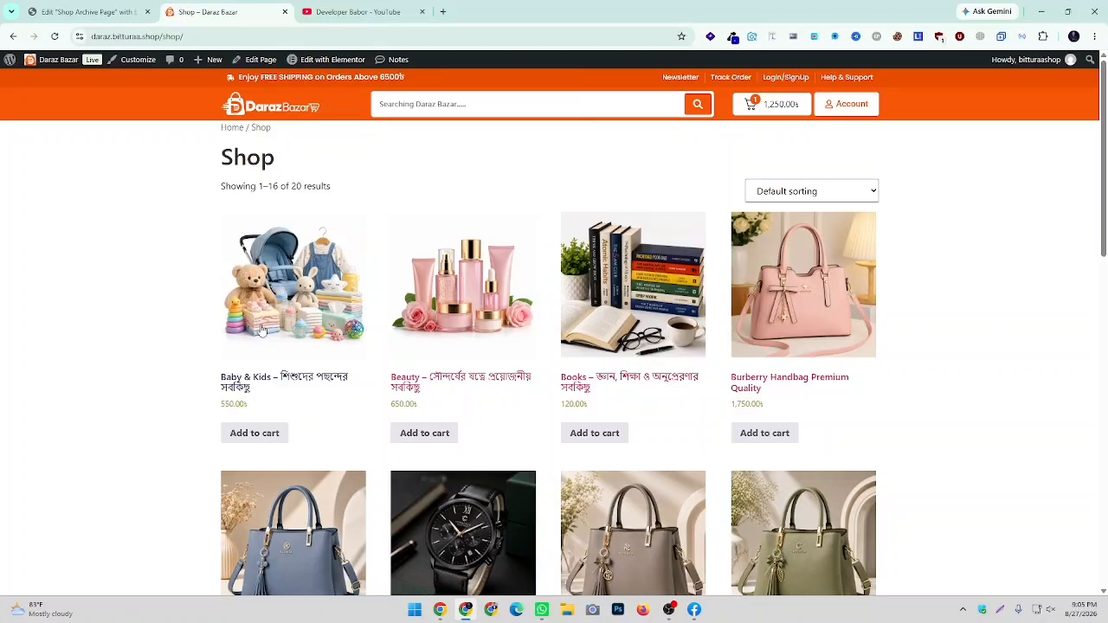
{"action": "left_click", "coordinate": [92, 7]}
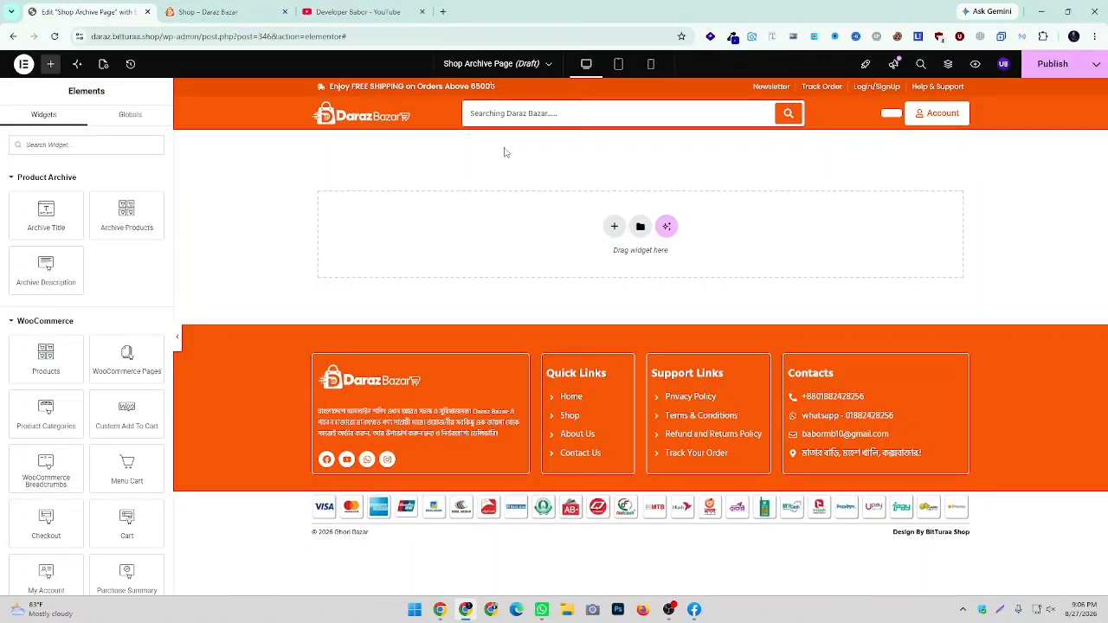
Add a single-column container with vertical direction to the empty template canvas
{"action": "left_click", "coordinate": [613, 228]}
{"action": "left_click", "coordinate": [585, 260]}
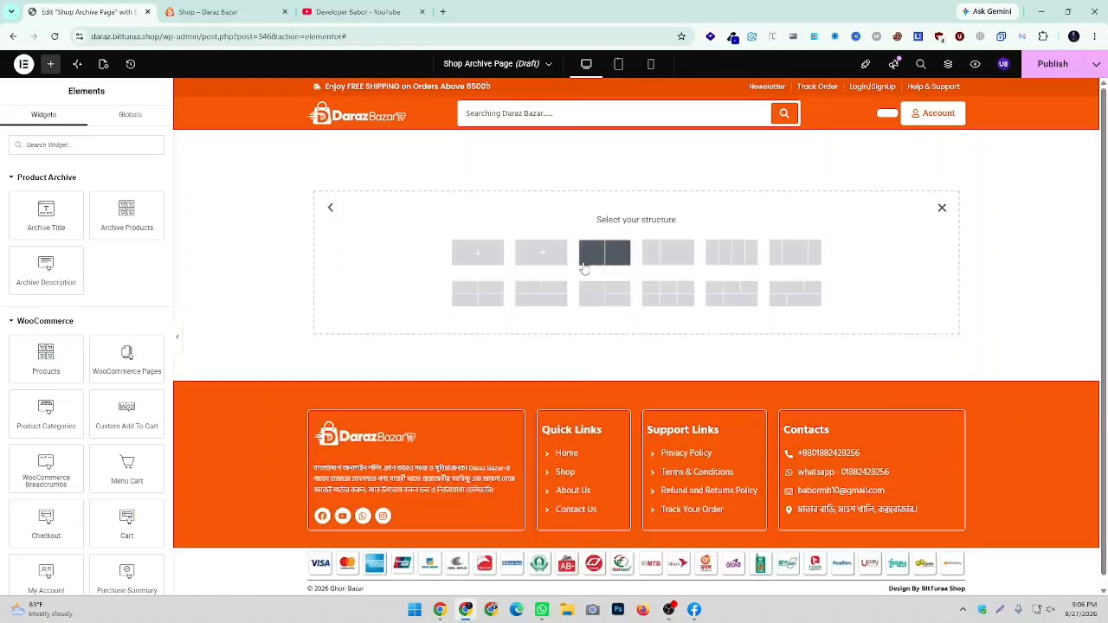
{"action": "left_click", "coordinate": [484, 259]}
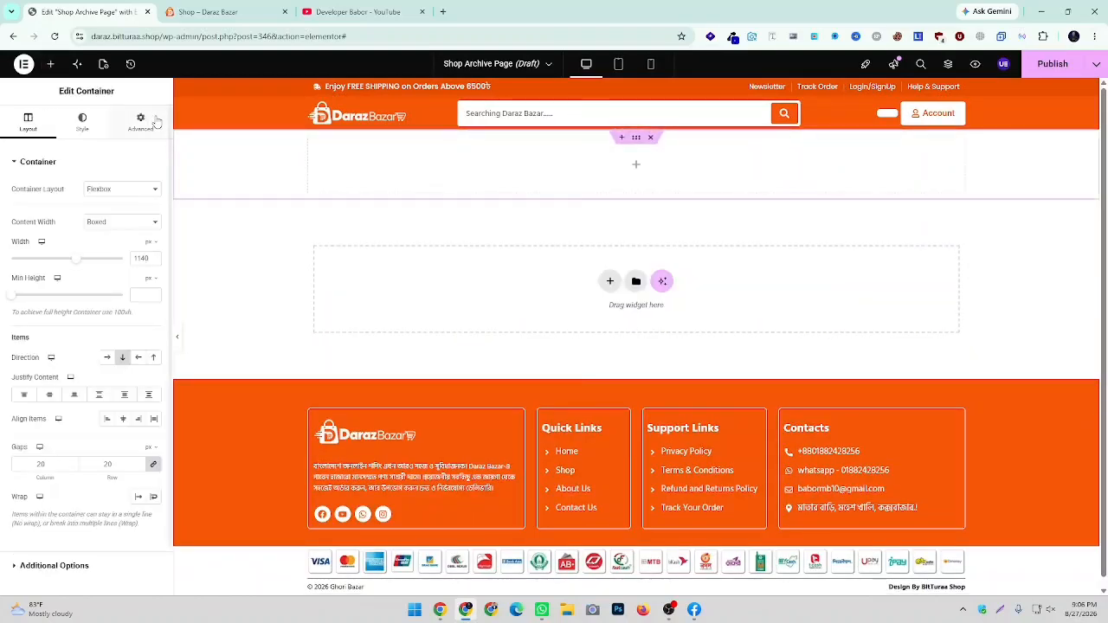
Give the new container a classic solid black background
{"action": "left_click", "coordinate": [82, 122]}
{"action": "left_click", "coordinate": [108, 213]}
{"action": "left_click", "coordinate": [153, 237]}
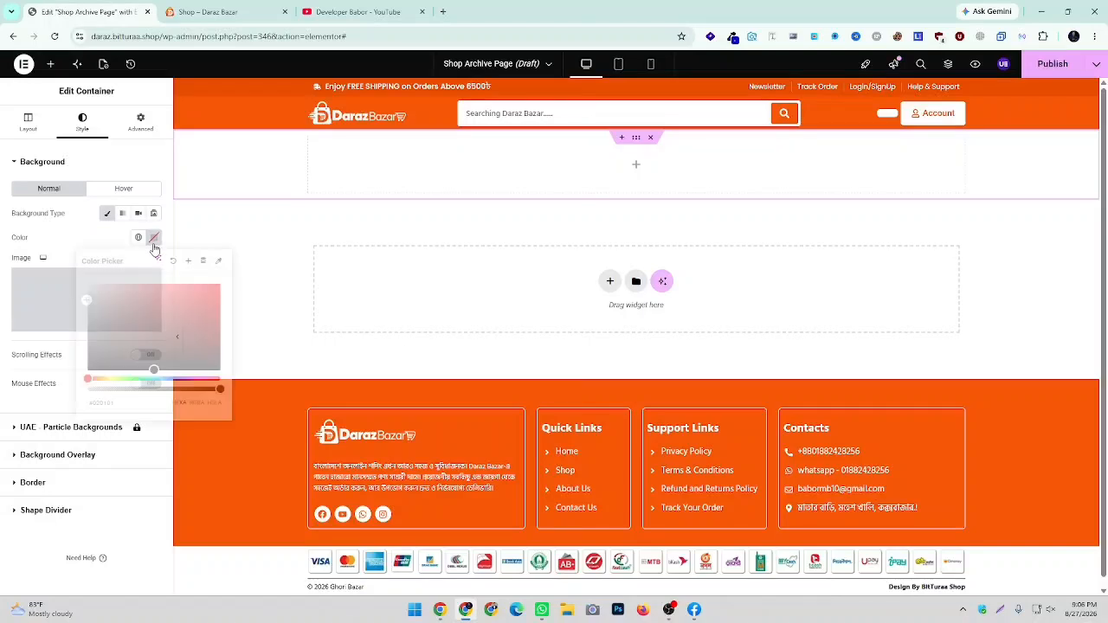
{"action": "left_click", "coordinate": [108, 349]}
{"action": "left_click_drag", "start_coordinate": [108, 349], "coordinate": [85, 375]}
{"action": "left_click", "coordinate": [249, 216]}
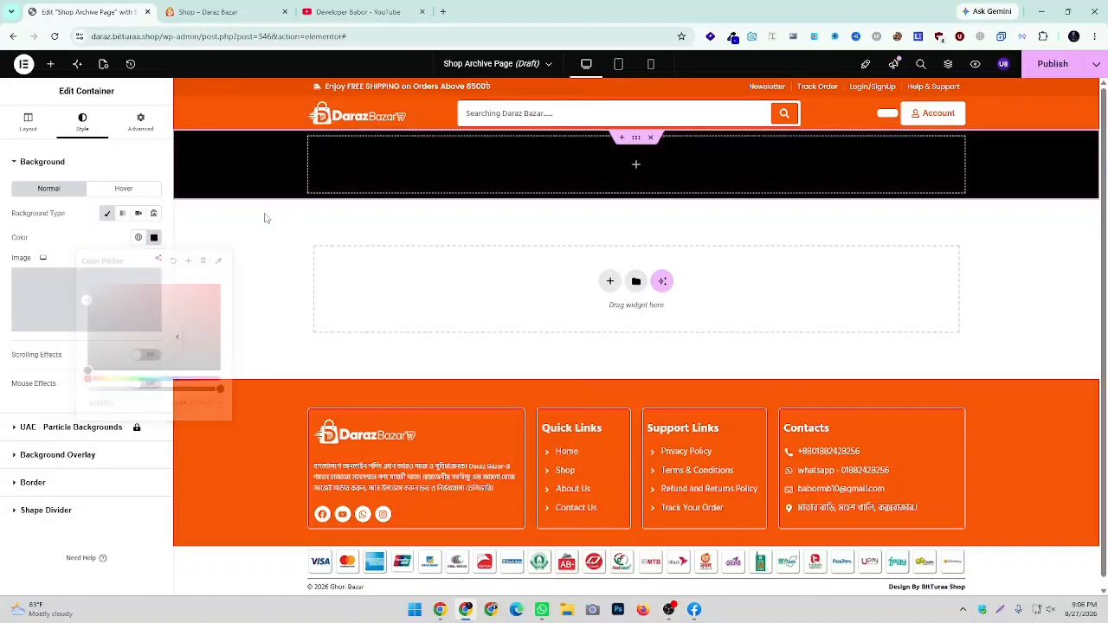
Place an Archive Title widget in the black container, centre it and set its text colour to white (#FFFFFF)
{"action": "left_click", "coordinate": [50, 64]}
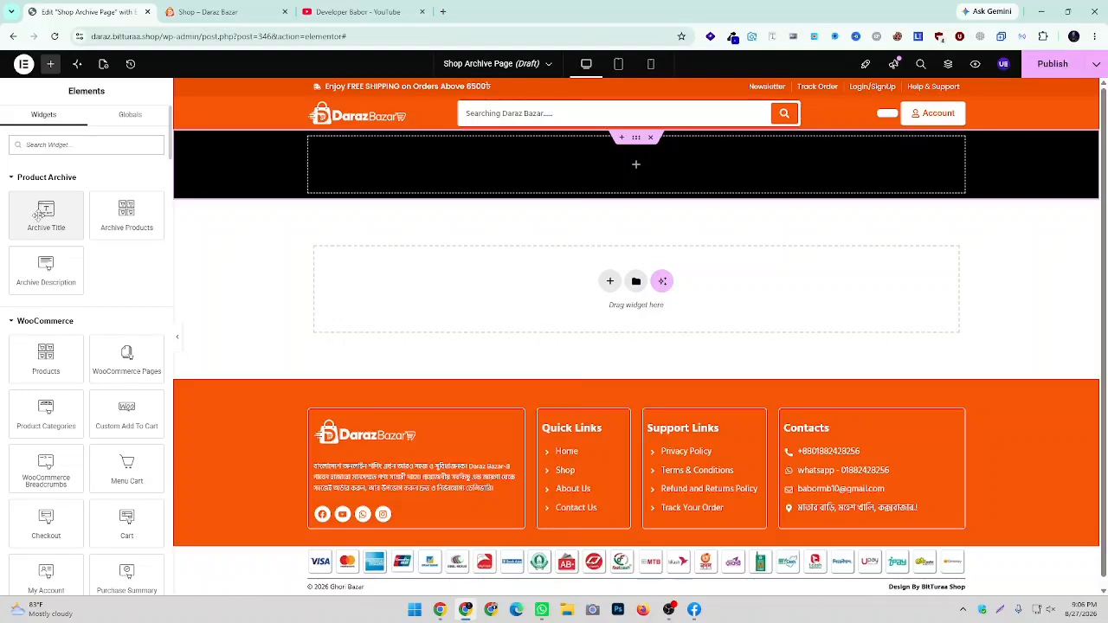
{"action": "left_click_drag", "start_coordinate": [36, 217], "coordinate": [646, 183]}
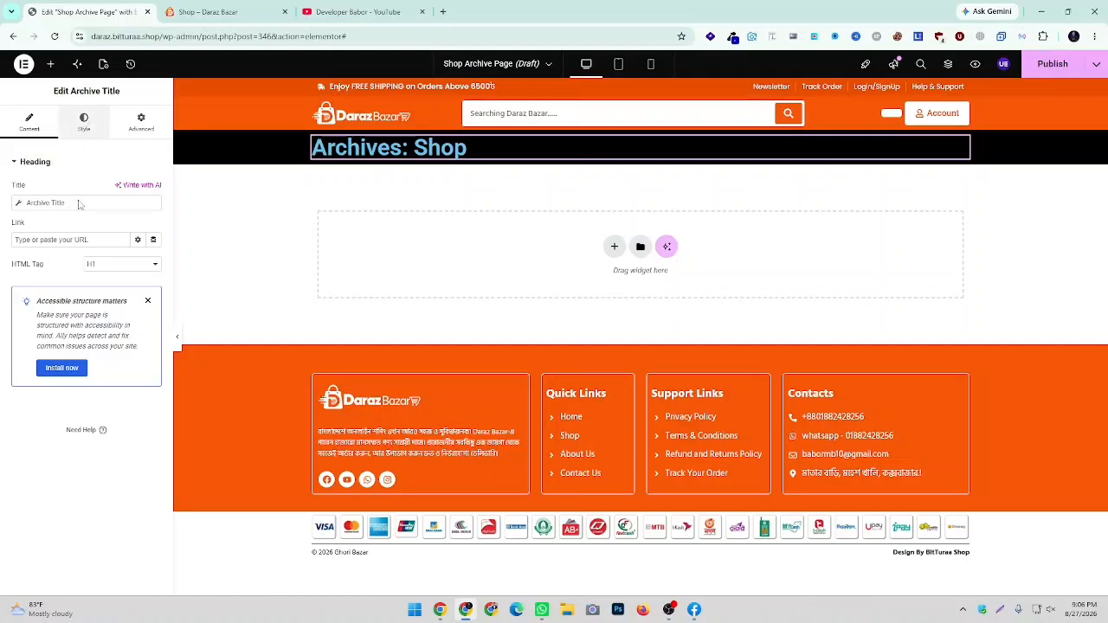
{"action": "left_click", "coordinate": [83, 125]}
{"action": "left_click", "coordinate": [122, 189]}
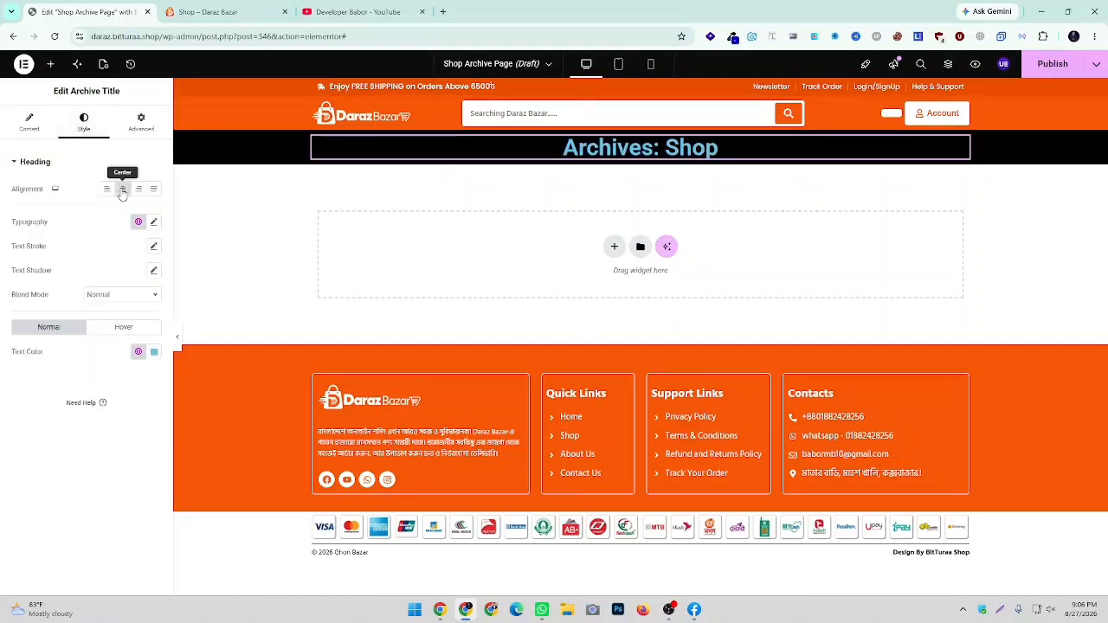
{"action": "left_click", "coordinate": [153, 352]}
{"action": "left_click_drag", "start_coordinate": [165, 419], "coordinate": [50, 387]}
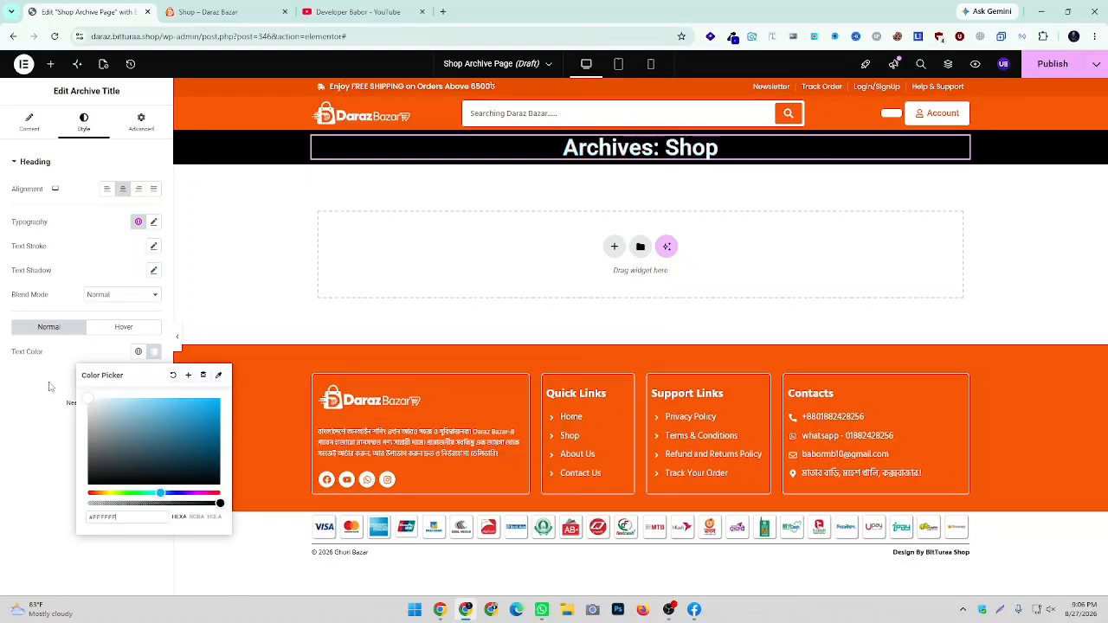
Set the archive title's typography to Poppins, 35 px, weight 700 (Bold)
{"action": "left_click", "coordinate": [153, 222]}
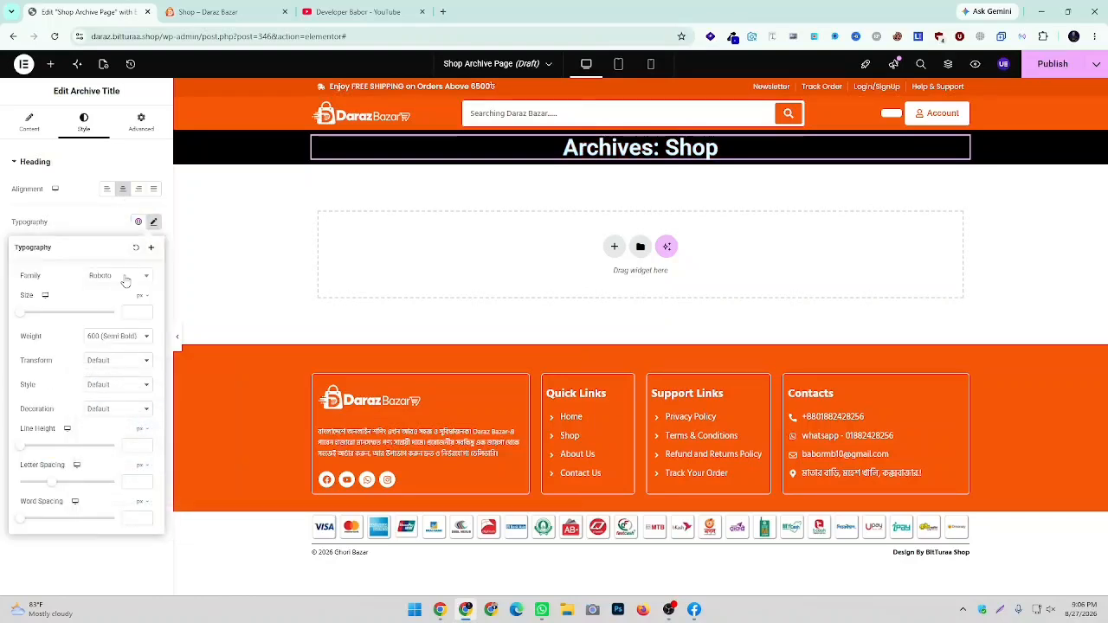
{"action": "left_click", "coordinate": [124, 277]}
{"action": "type", "text": "pop"}
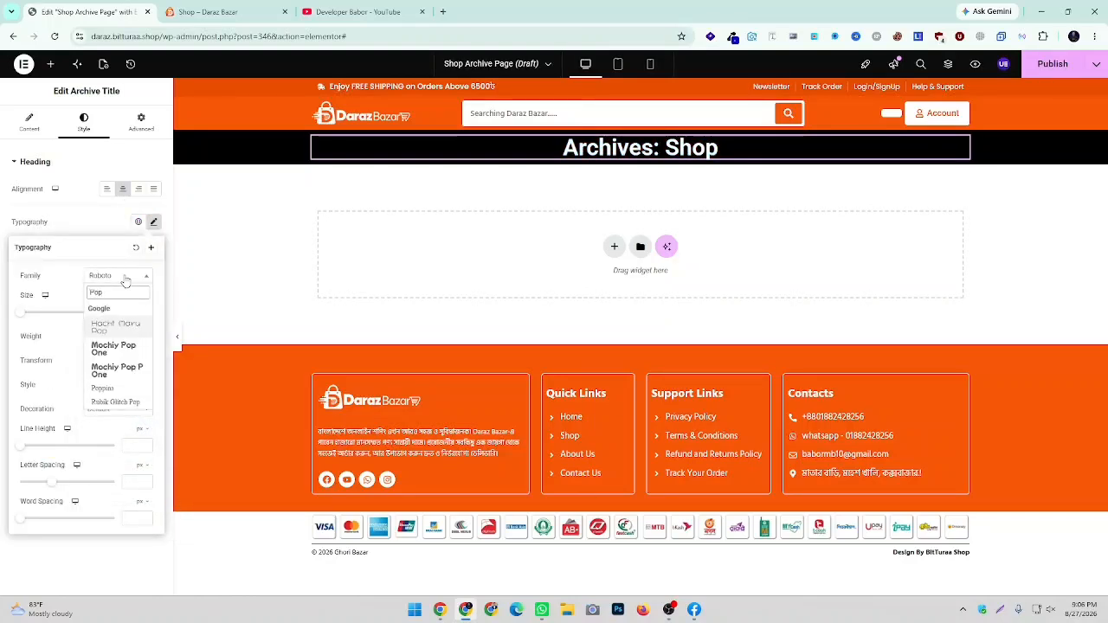
{"action": "left_click", "coordinate": [110, 392]}
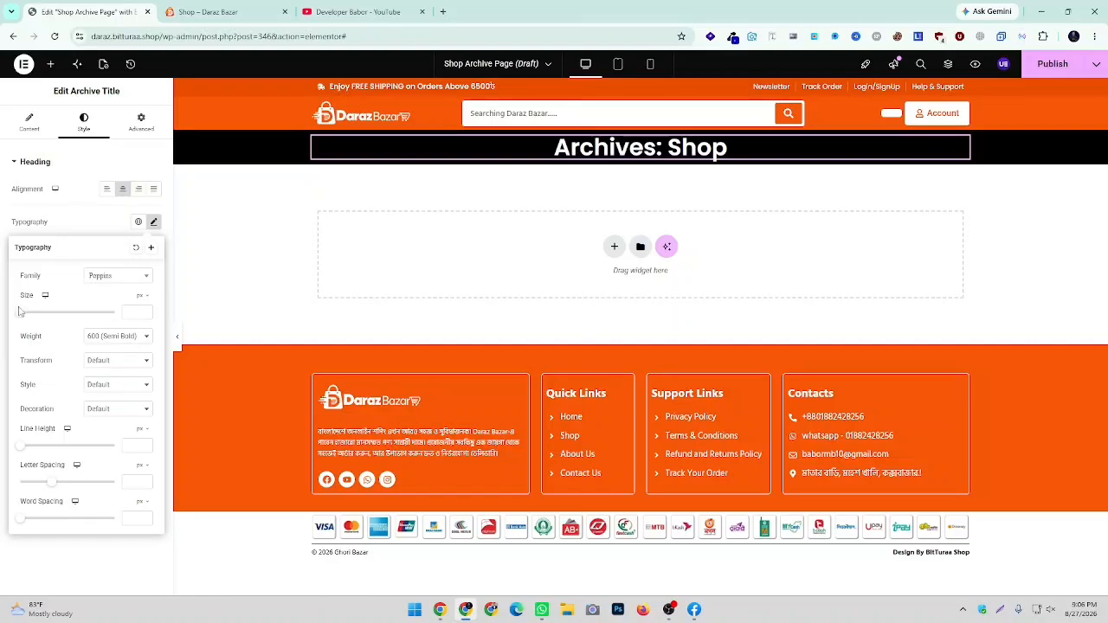
{"action": "left_click_drag", "start_coordinate": [21, 315], "coordinate": [34, 314]}
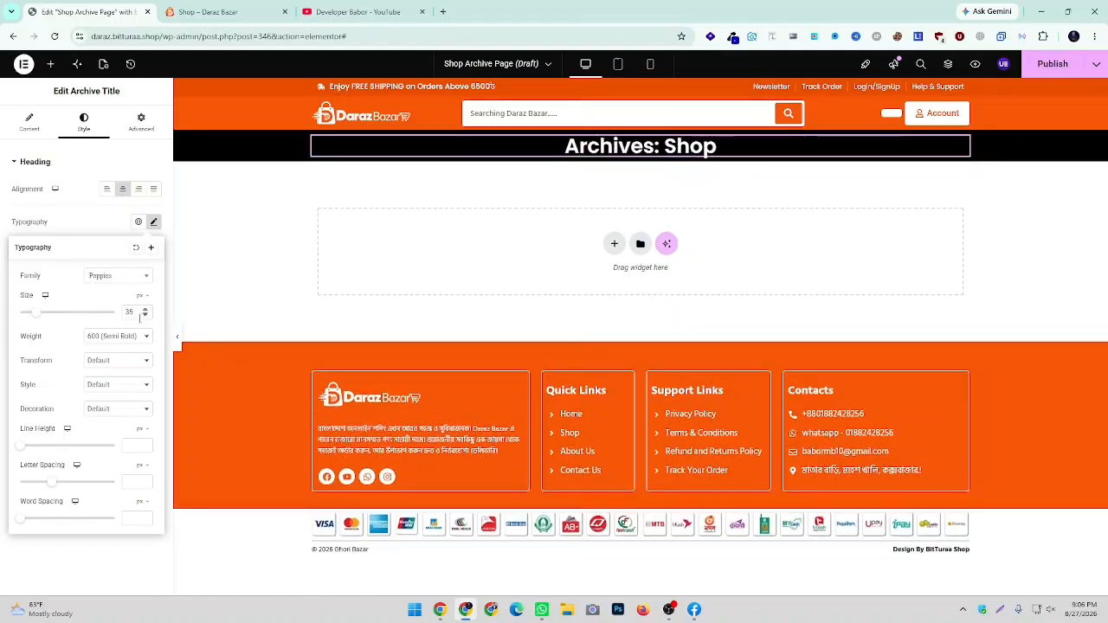
{"action": "left_click", "coordinate": [115, 337]}
{"action": "left_click", "coordinate": [108, 434]}
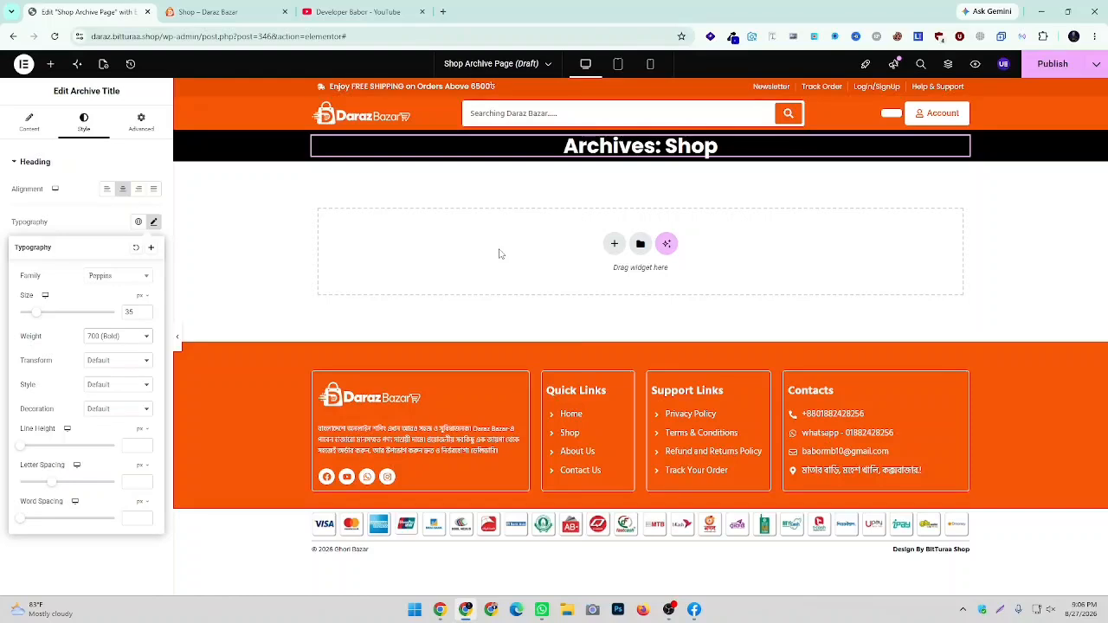
{"action": "left_click", "coordinate": [442, 11]}
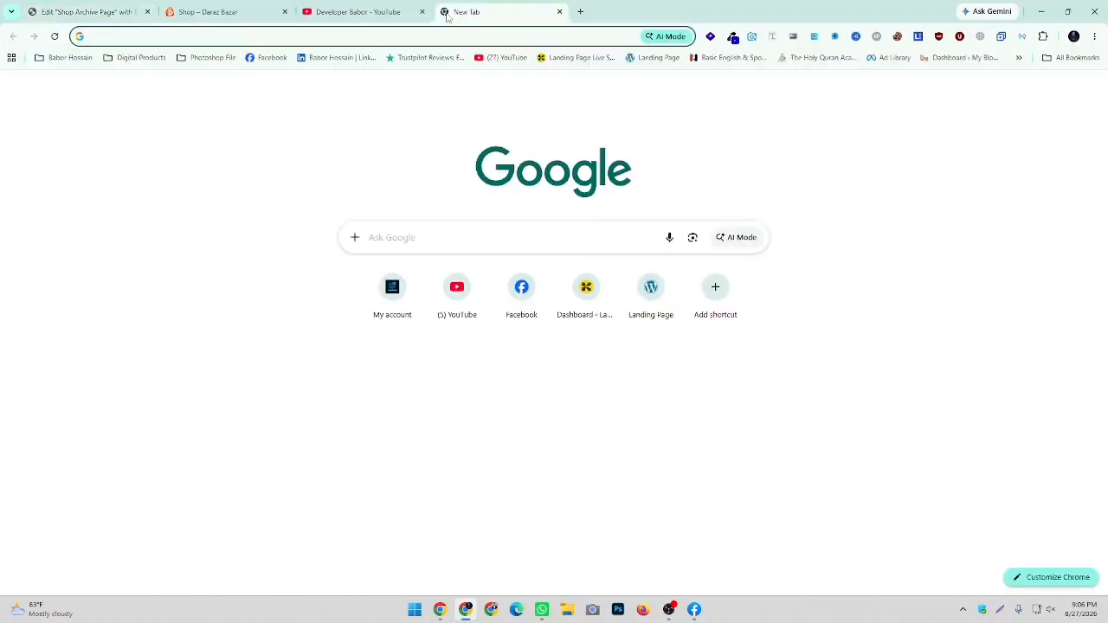
{"action": "type", "text": "smartghori.borbila.net"}
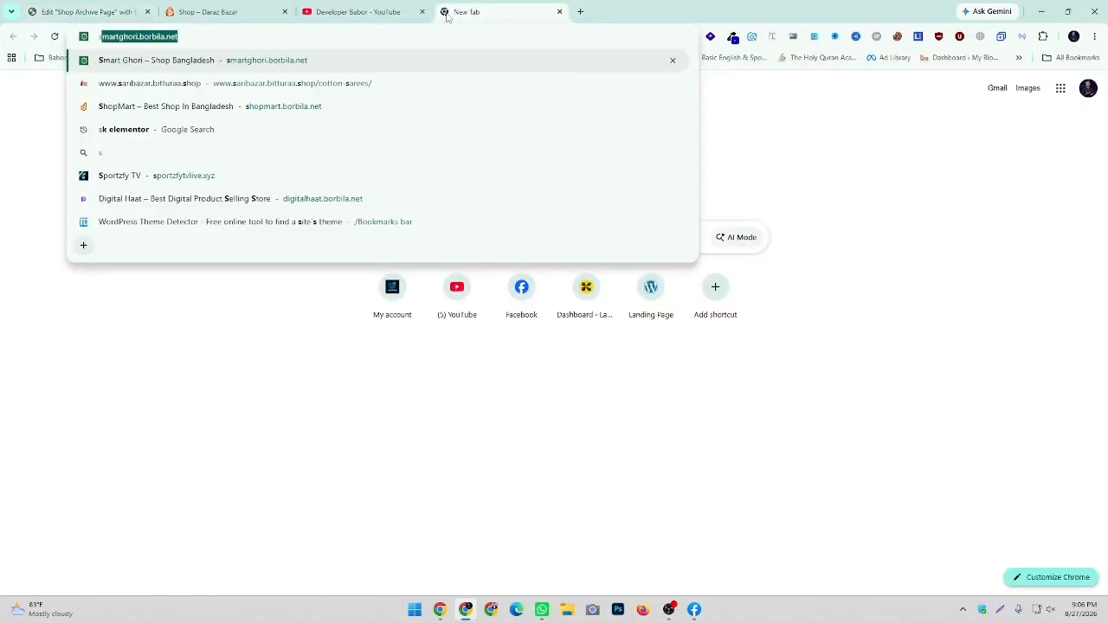
{"action": "left_click", "coordinate": [169, 67]}
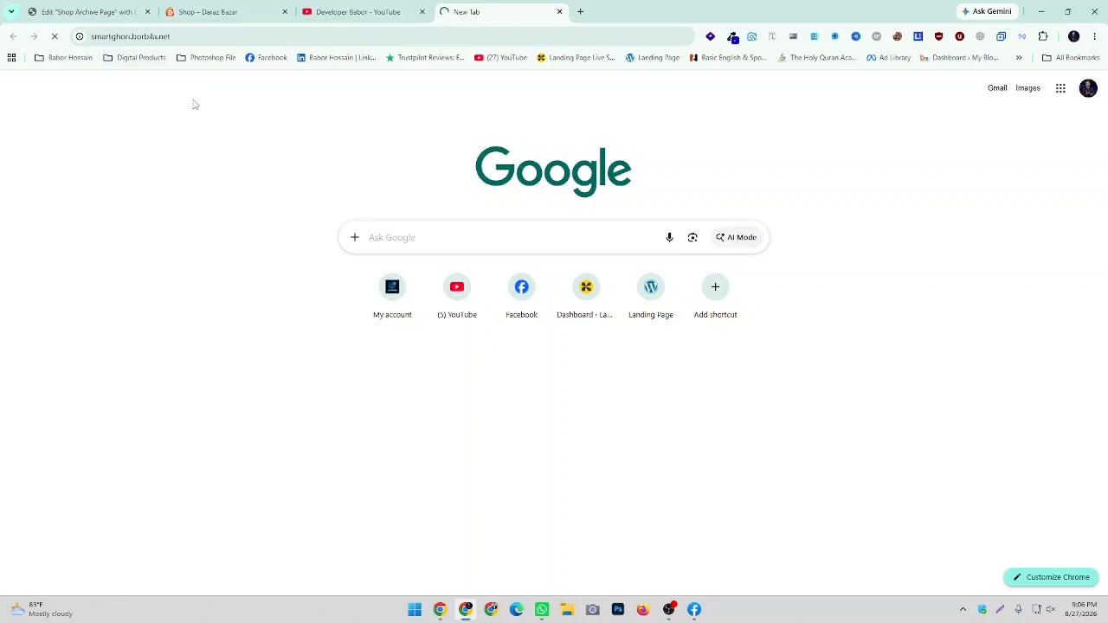
{"action": "left_click", "coordinate": [560, 12]}
Open the ShopGhor store (shopghor.bitturaa.shop) in a new browser tab and go to its all-products shop page
{"action": "left_click", "coordinate": [443, 12]}
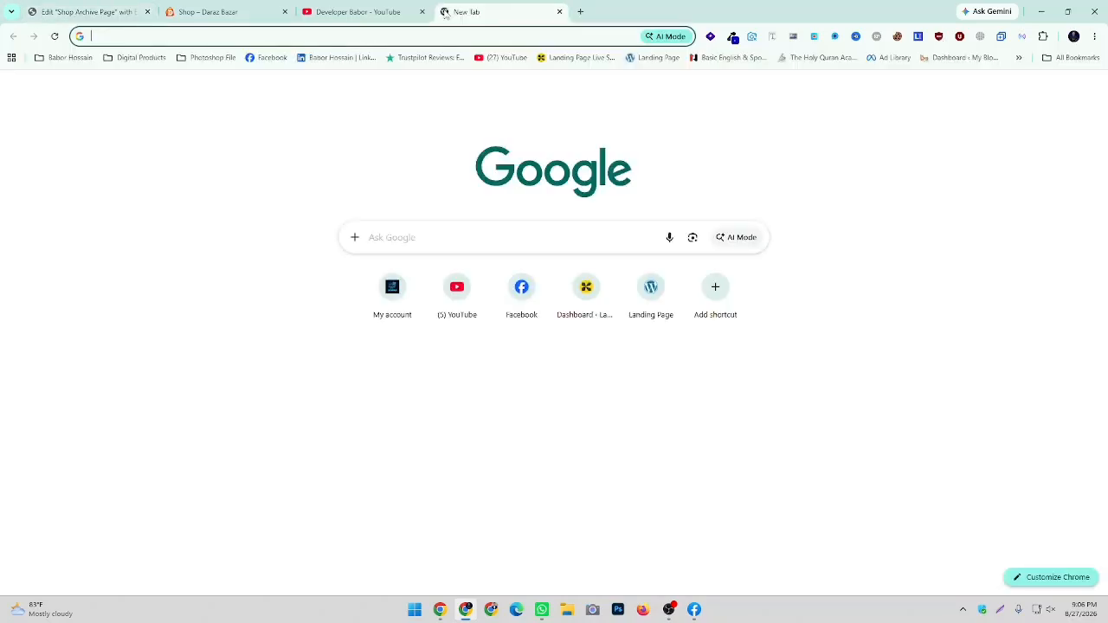
{"action": "type", "text": "sho"}
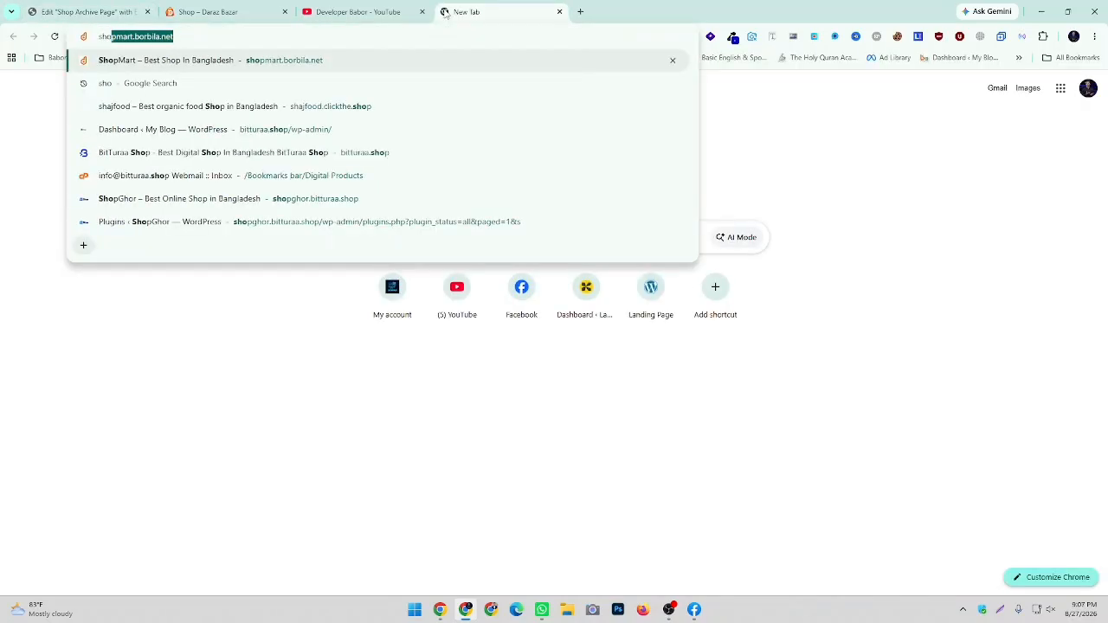
{"action": "type", "text": "h"}
{"action": "key", "text": "BackSpace"}
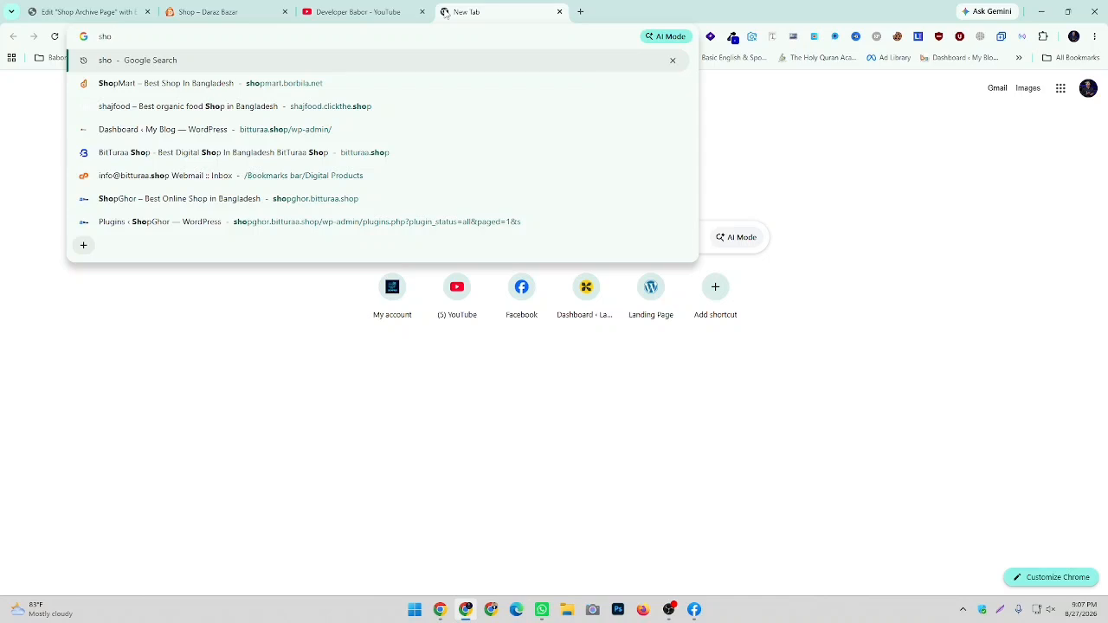
{"action": "left_click", "coordinate": [193, 206]}
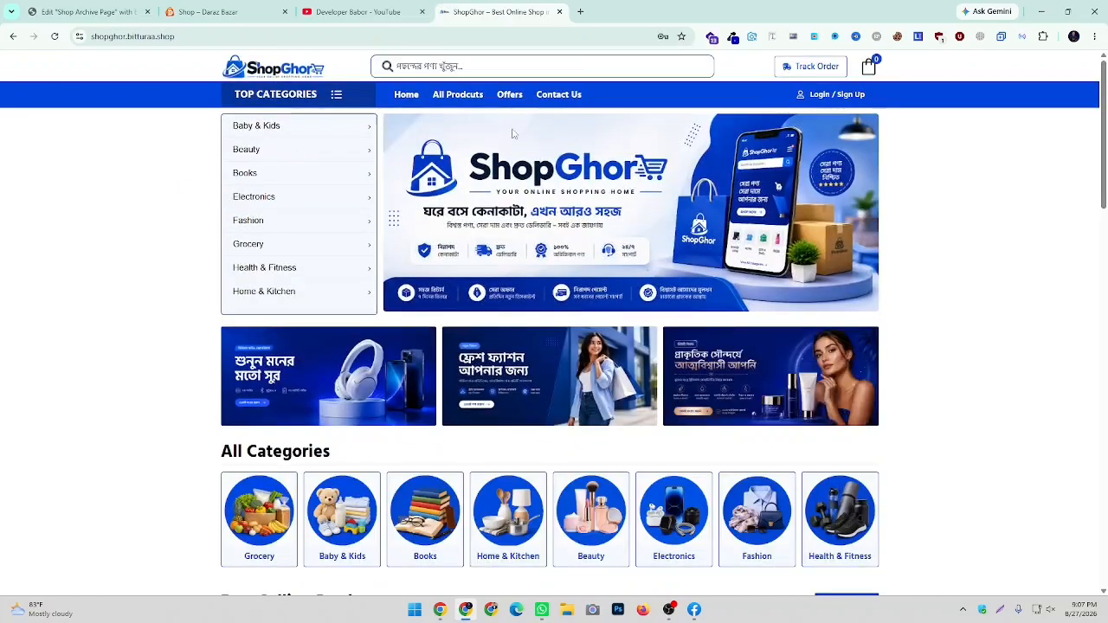
{"action": "left_click", "coordinate": [451, 97]}
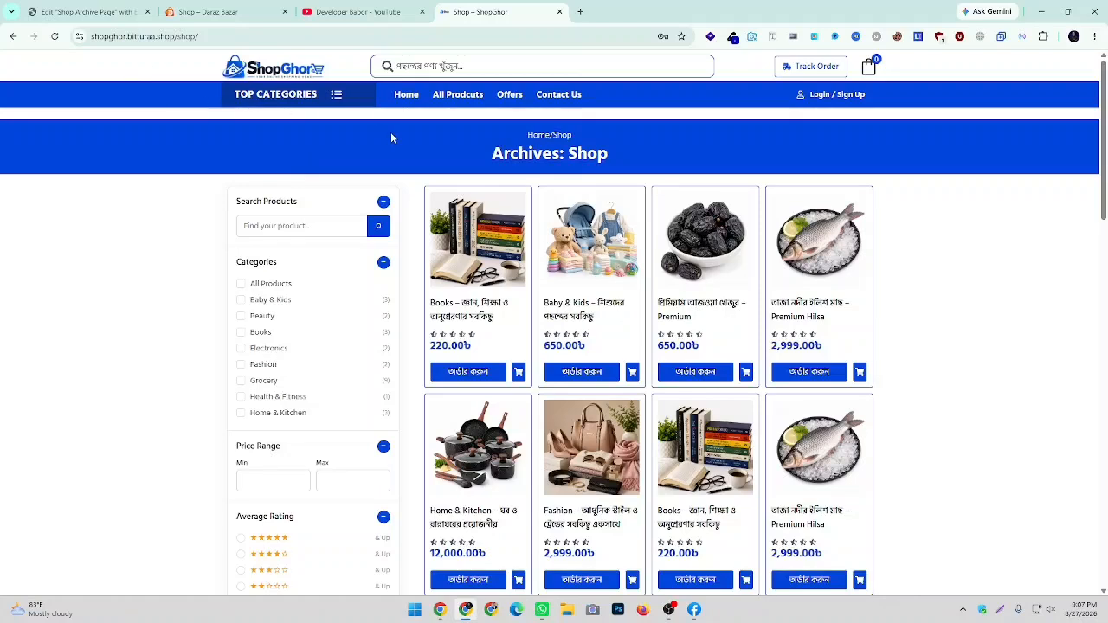
Examine ShopGhor's shop banner, breadcrumb, filter sidebar and product grid, and place its browser tab beside the template editor's tab
{"action": "right_click", "coordinate": [559, 135]}
{"action": "left_click", "coordinate": [550, 136]}
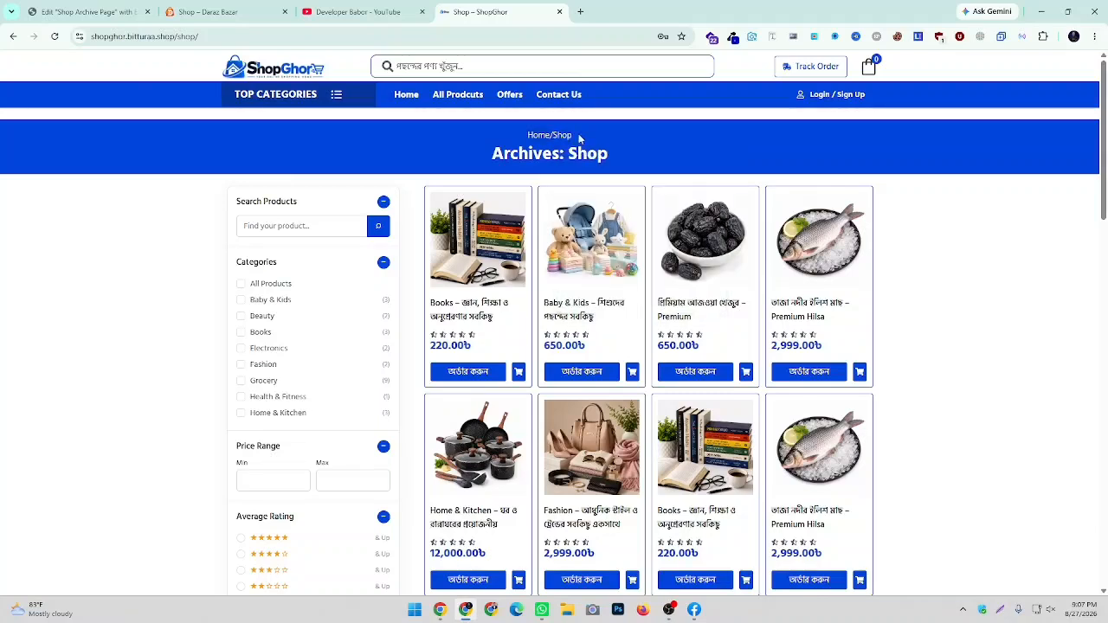
{"action": "scroll", "coordinate": [988, 260], "scroll_direction": "down", "scroll_amount": 1}
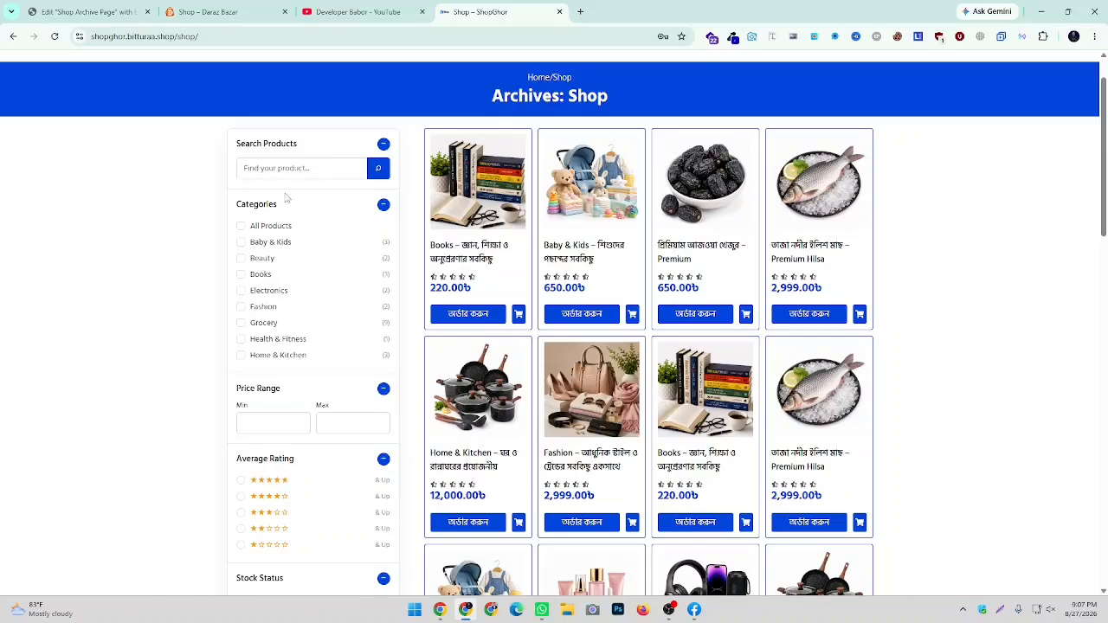
{"action": "scroll", "coordinate": [292, 314], "scroll_direction": "down", "scroll_amount": 3}
{"action": "scroll", "coordinate": [375, 313], "scroll_direction": "up", "scroll_amount": 5}
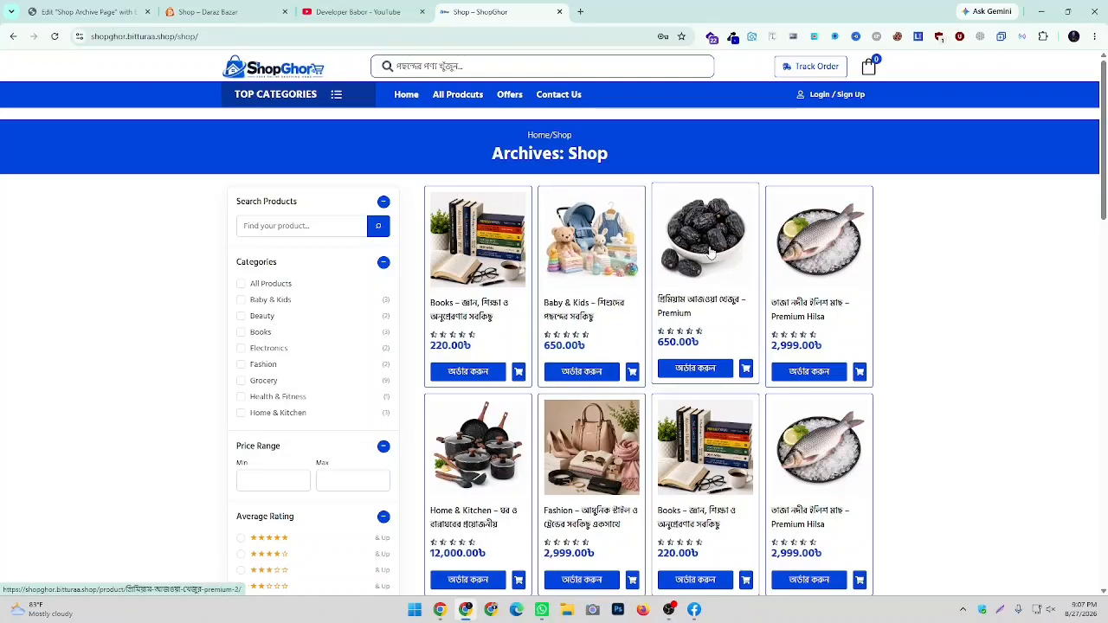
{"action": "left_click", "coordinate": [102, 7]}
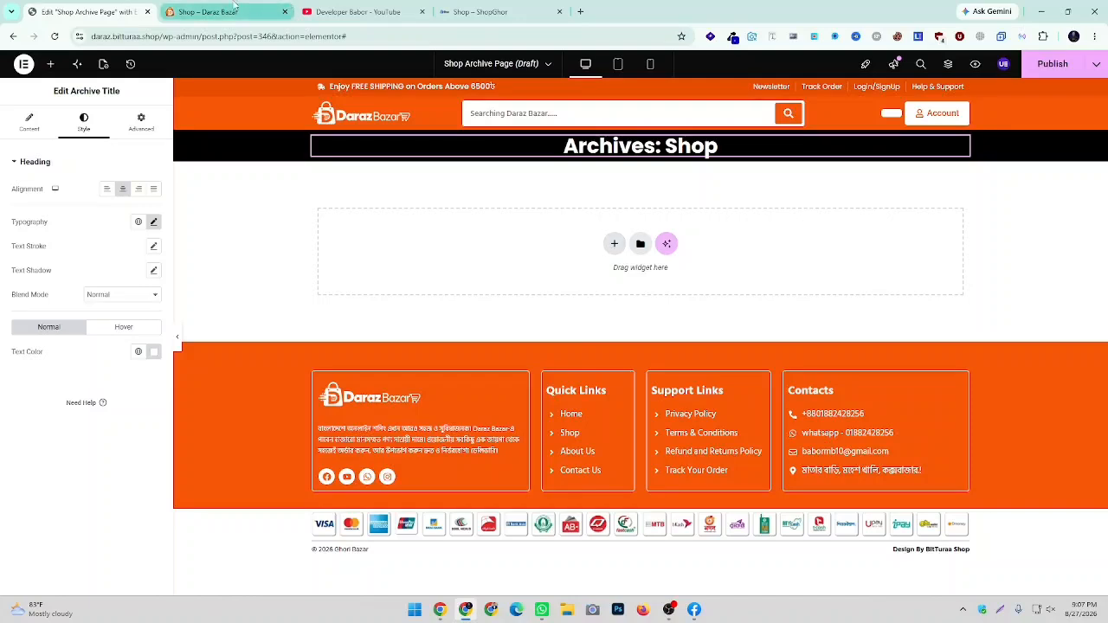
{"action": "left_click_drag", "start_coordinate": [478, 11], "coordinate": [221, 7]}
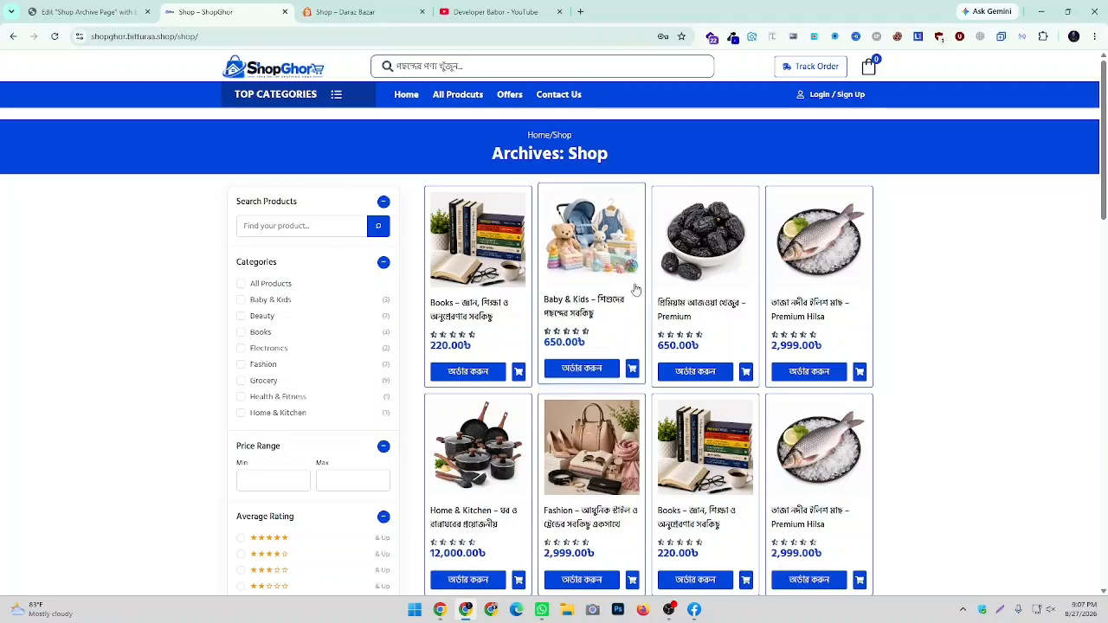
Return to the Shop Archive Page template and add a two-column flexbox container below the archive title
{"action": "left_click", "coordinate": [87, 11]}
{"action": "left_click", "coordinate": [614, 243]}
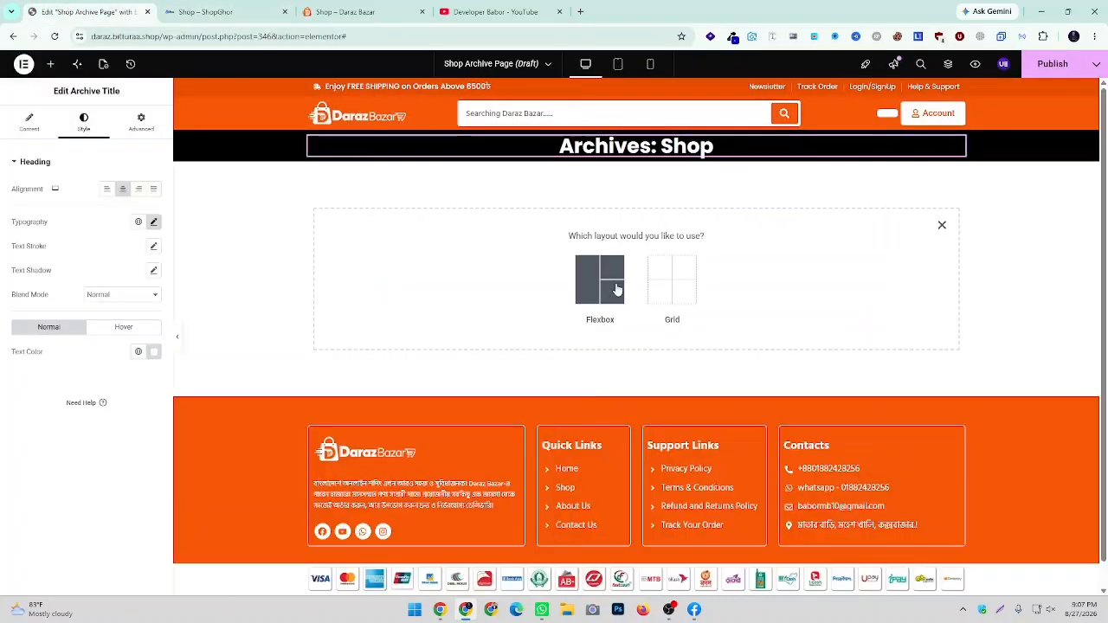
{"action": "left_click", "coordinate": [607, 291]}
{"action": "left_click", "coordinate": [612, 273]}
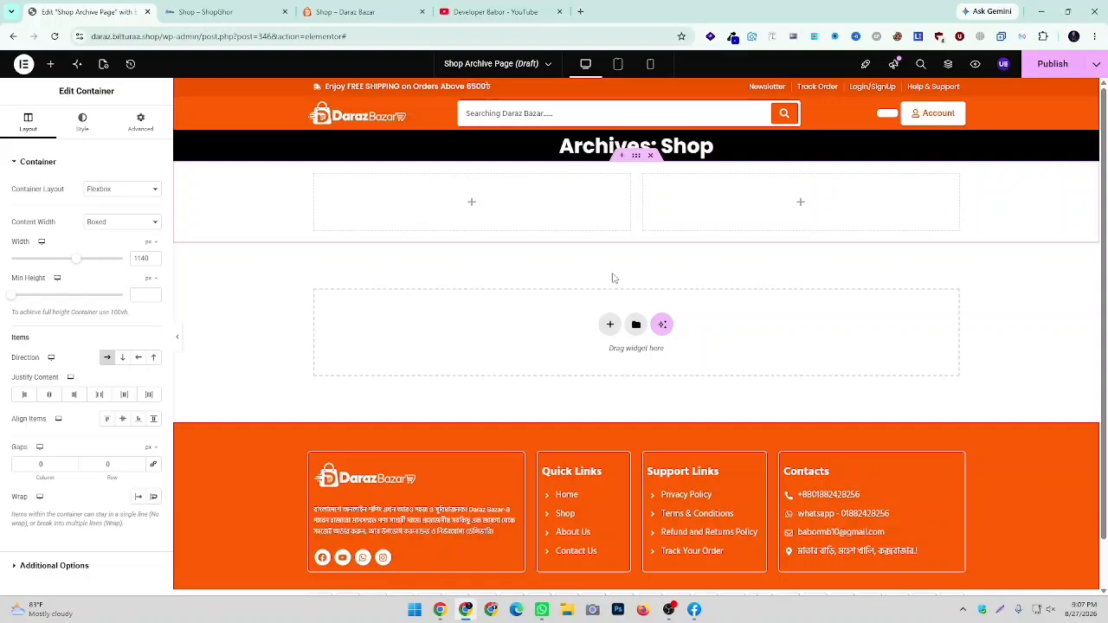
Set the first inner container's width to 30% and the second one's to 70%
{"action": "left_click", "coordinate": [315, 176]}
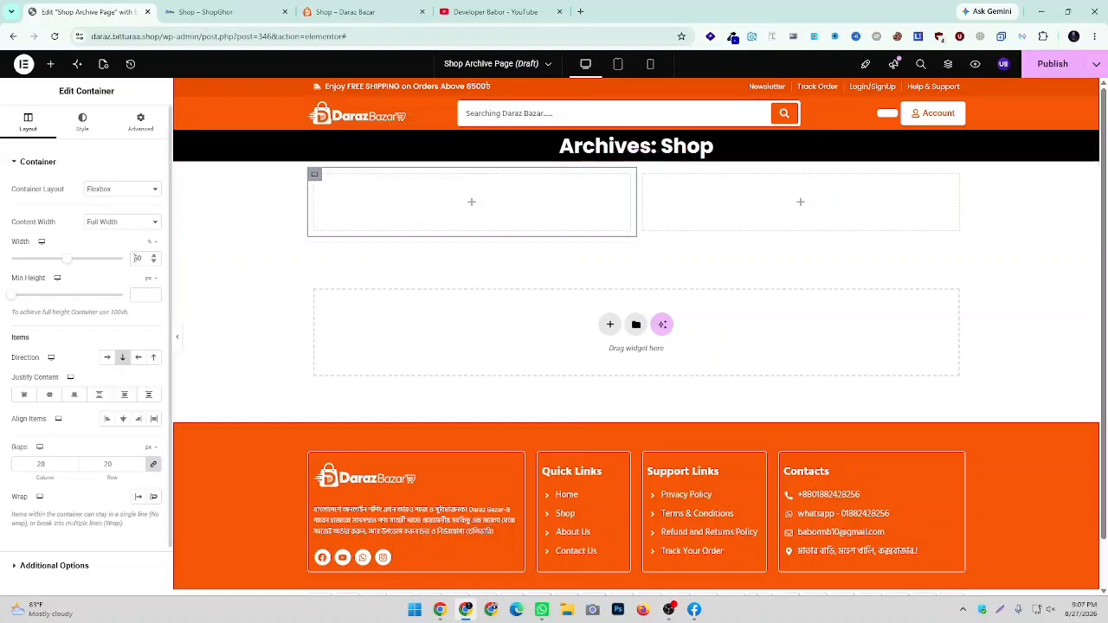
{"action": "type", "text": "30"}
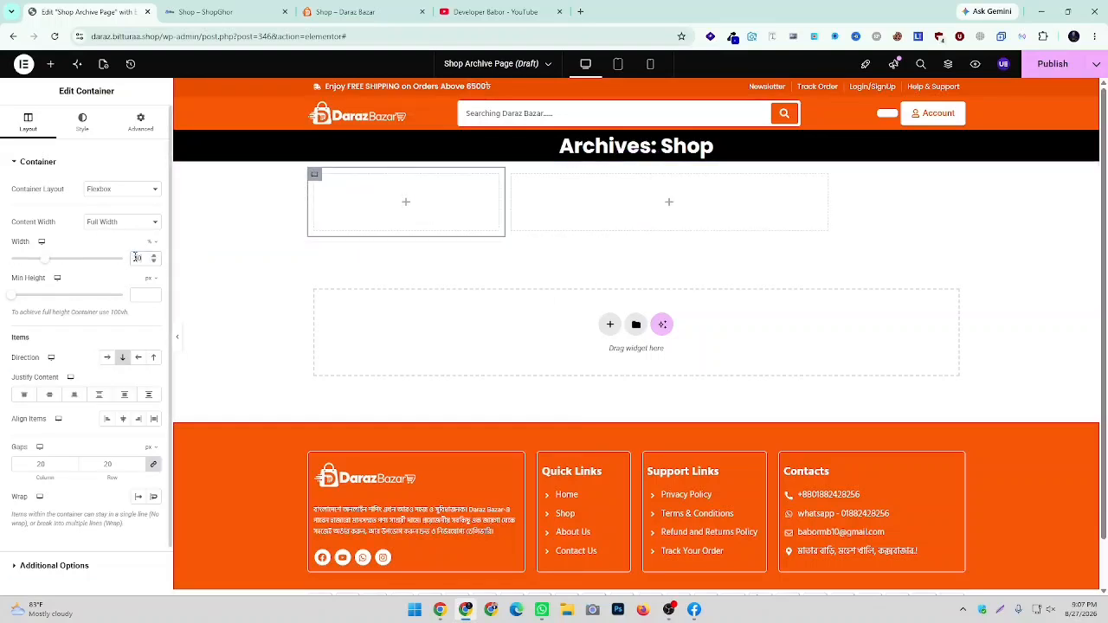
{"action": "left_click", "coordinate": [520, 185]}
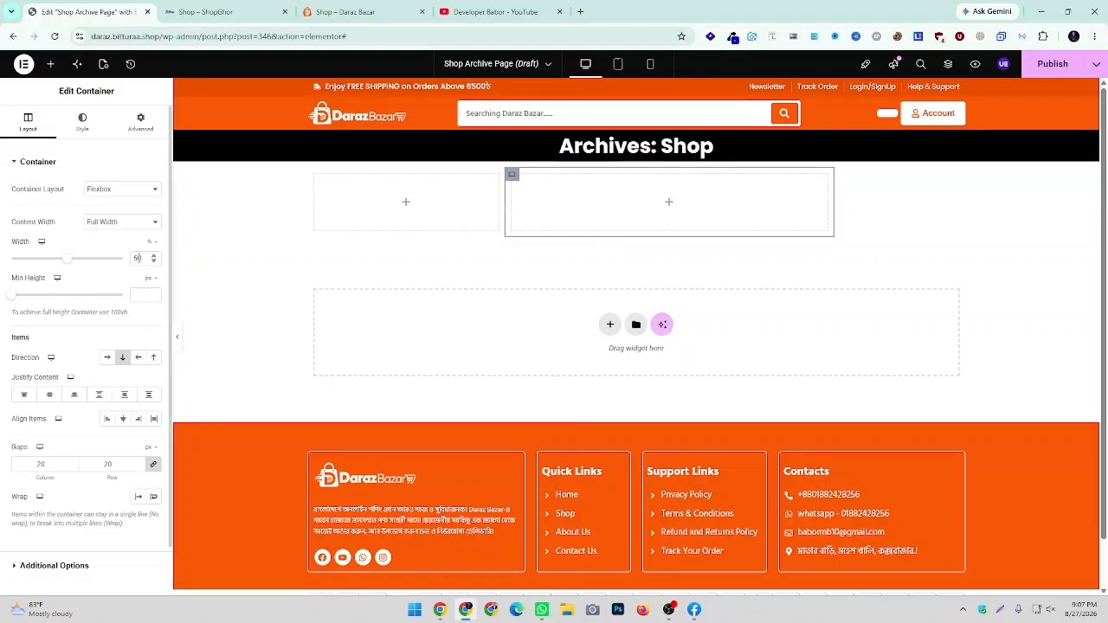
{"action": "key", "text": "BackSpace"}
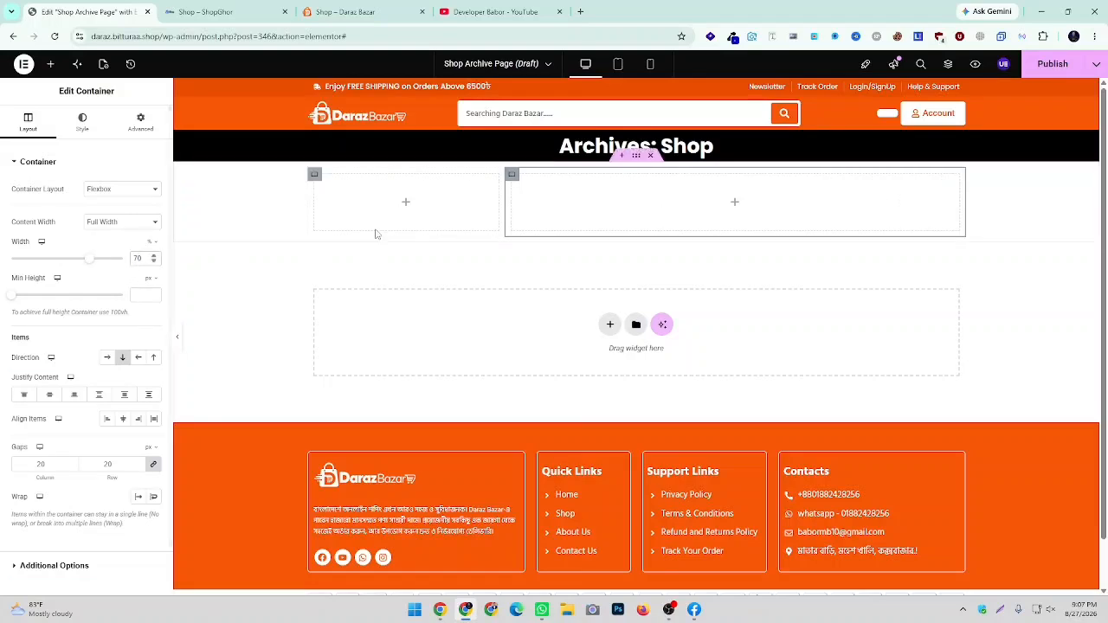
{"action": "left_click", "coordinate": [317, 175]}
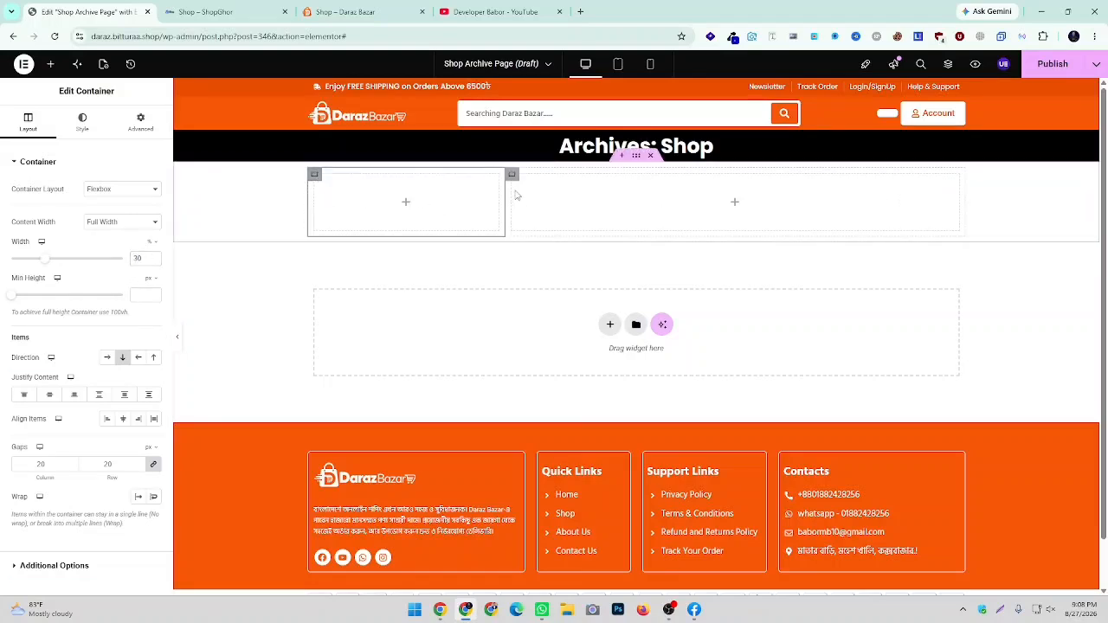
{"action": "left_click", "coordinate": [512, 174]}
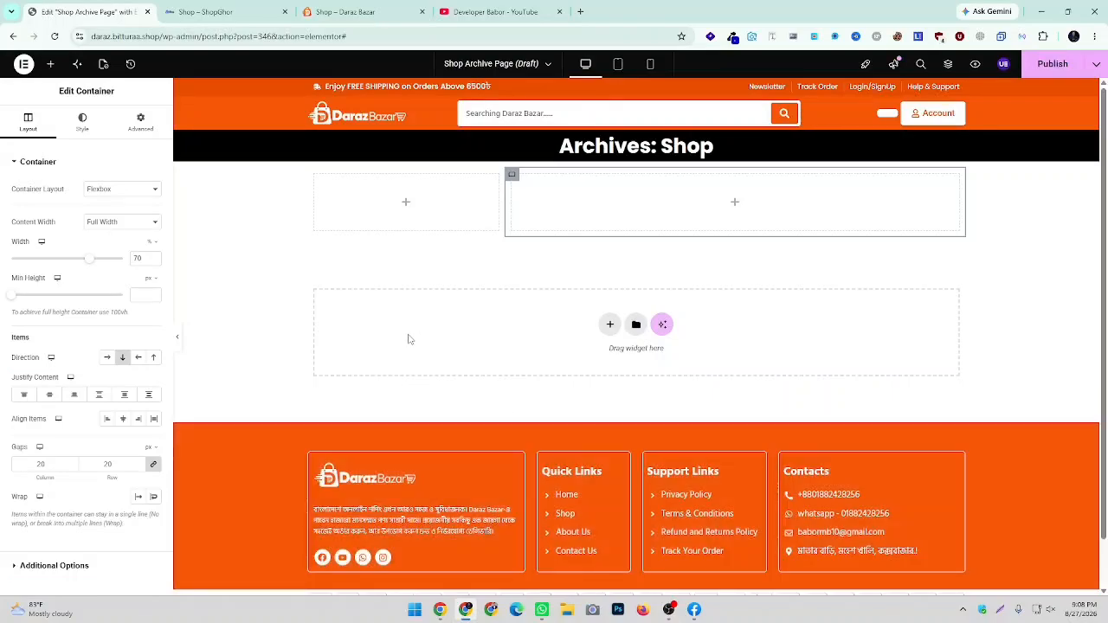
Review ShopGhor's filter sidebar and open the Product Filter page in the Daraz Bazar WordPress dashboard
{"action": "key", "text": "ctrl+Tab"}
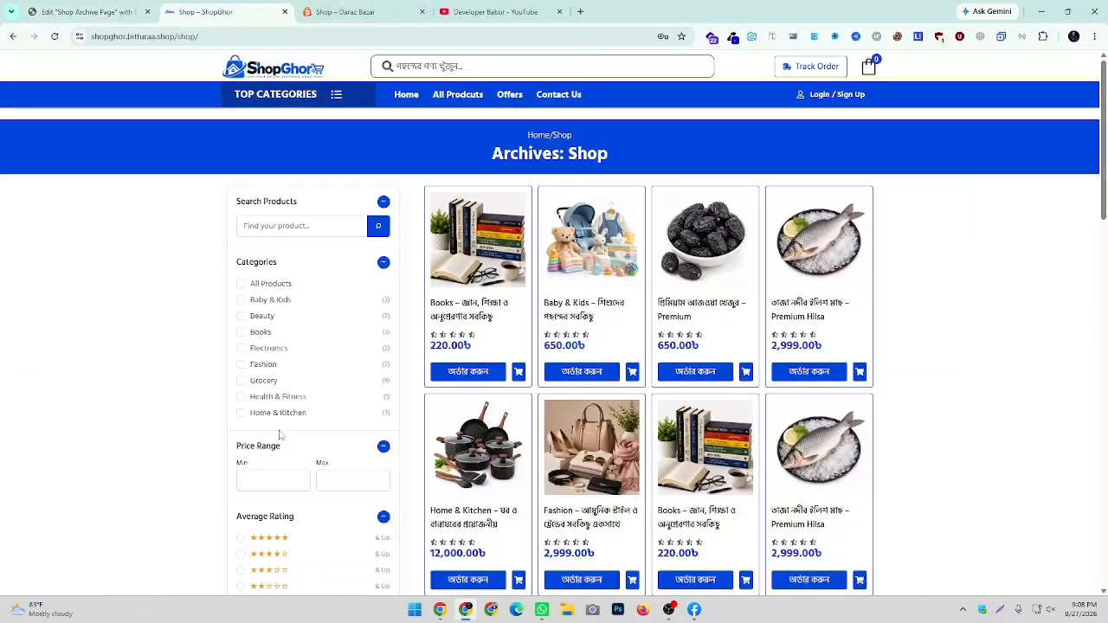
{"action": "scroll", "coordinate": [301, 323], "scroll_direction": "down", "scroll_amount": 5}
{"action": "scroll", "coordinate": [302, 450], "scroll_direction": "down", "scroll_amount": 1}
{"action": "left_click", "coordinate": [301, 382]}
{"action": "left_click", "coordinate": [340, 11]}
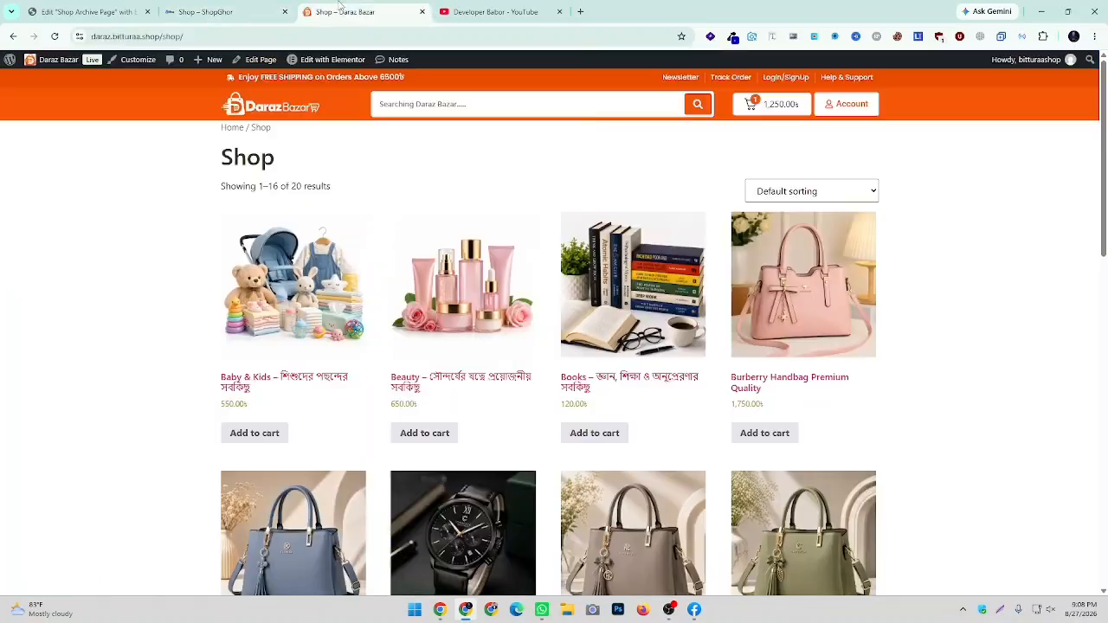
{"action": "mouse_move", "coordinate": [50, 59]}
{"action": "left_click", "coordinate": [50, 79]}
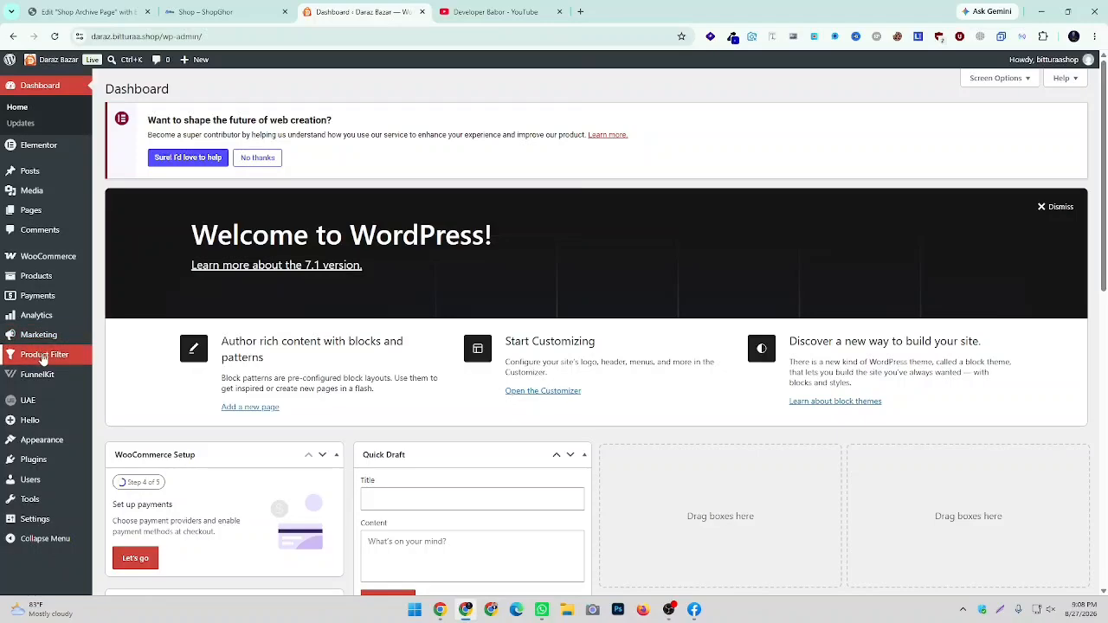
{"action": "left_click", "coordinate": [45, 355]}
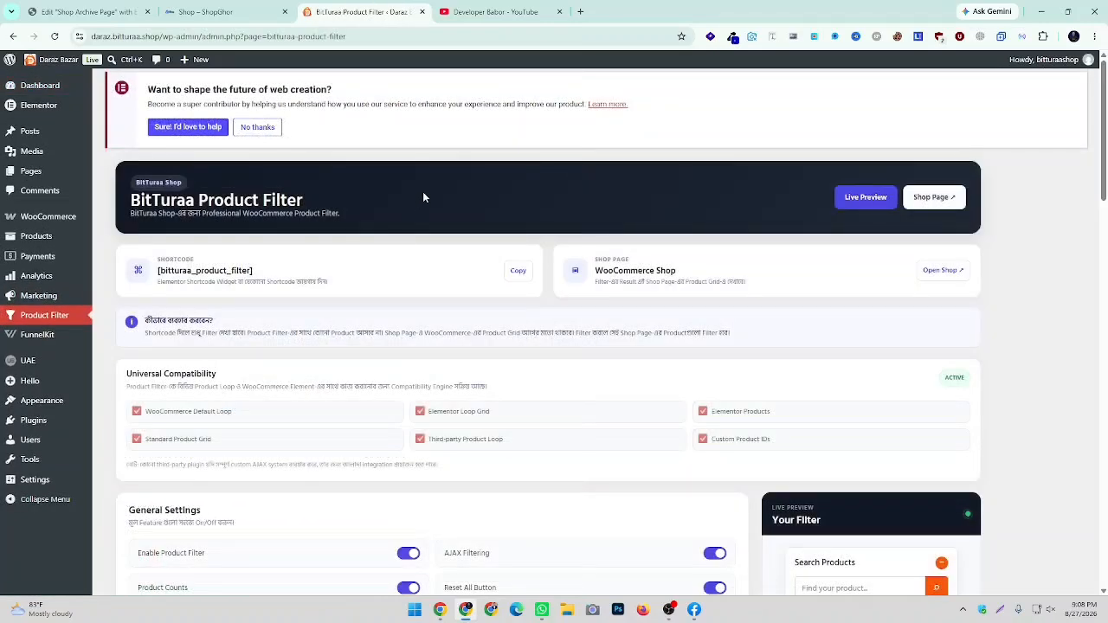
Review the product filter's settings and live preview, and copy its shortcode [bitturaa_product_filter]
{"action": "scroll", "coordinate": [437, 186], "scroll_direction": "down", "scroll_amount": 8}
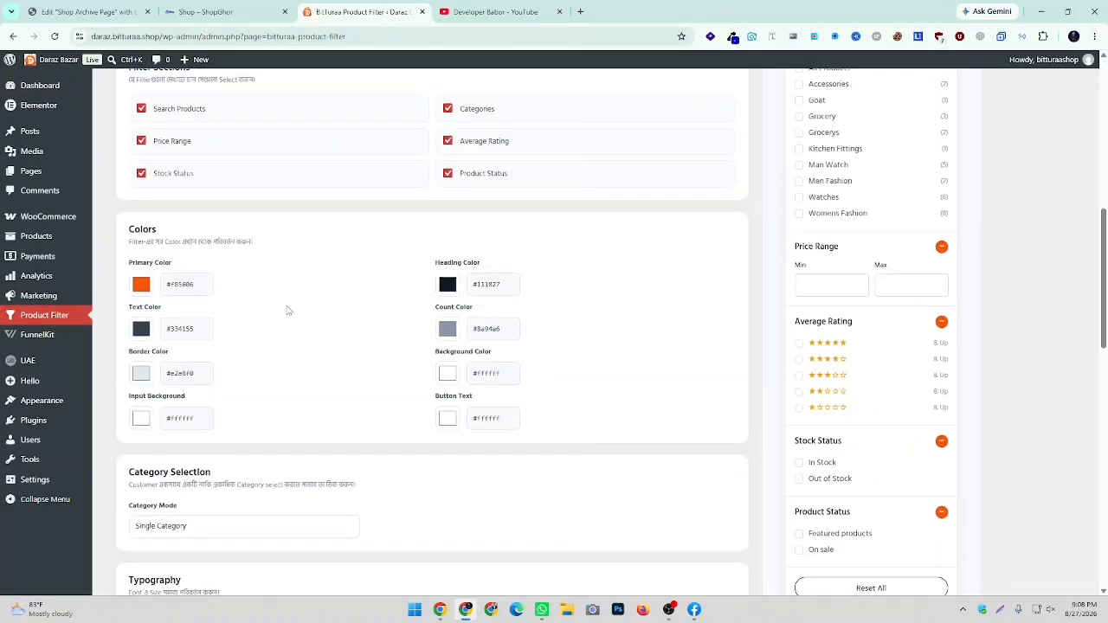
{"action": "scroll", "coordinate": [814, 344], "scroll_direction": "down", "scroll_amount": 4}
{"action": "scroll", "coordinate": [910, 258], "scroll_direction": "up", "scroll_amount": 5}
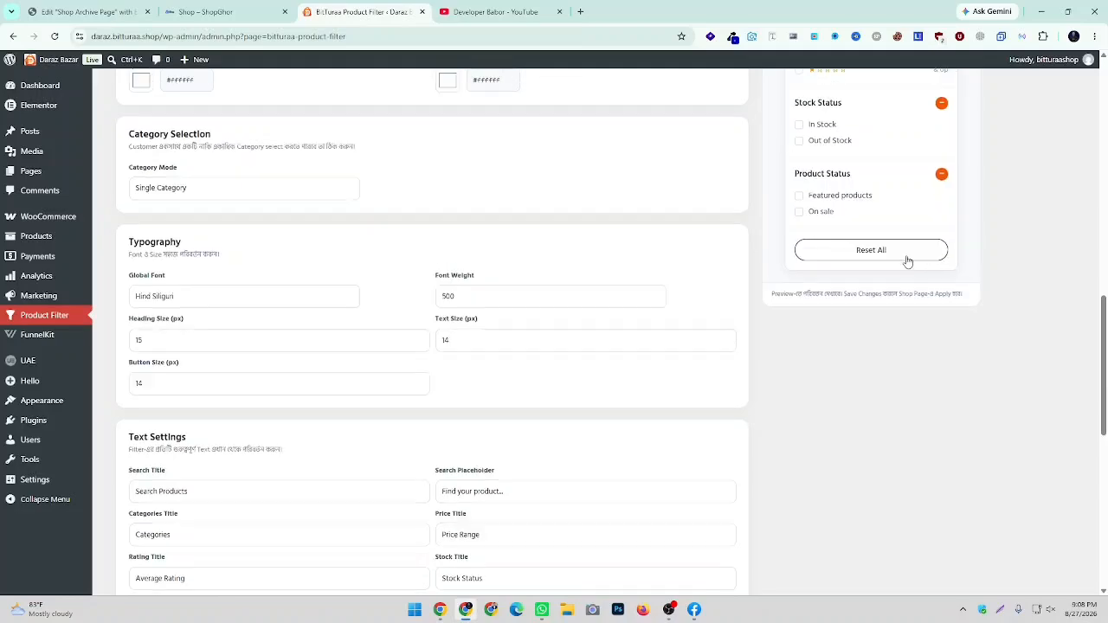
{"action": "scroll", "coordinate": [852, 236], "scroll_direction": "up", "scroll_amount": 3}
{"action": "scroll", "coordinate": [762, 315], "scroll_direction": "up", "scroll_amount": 3}
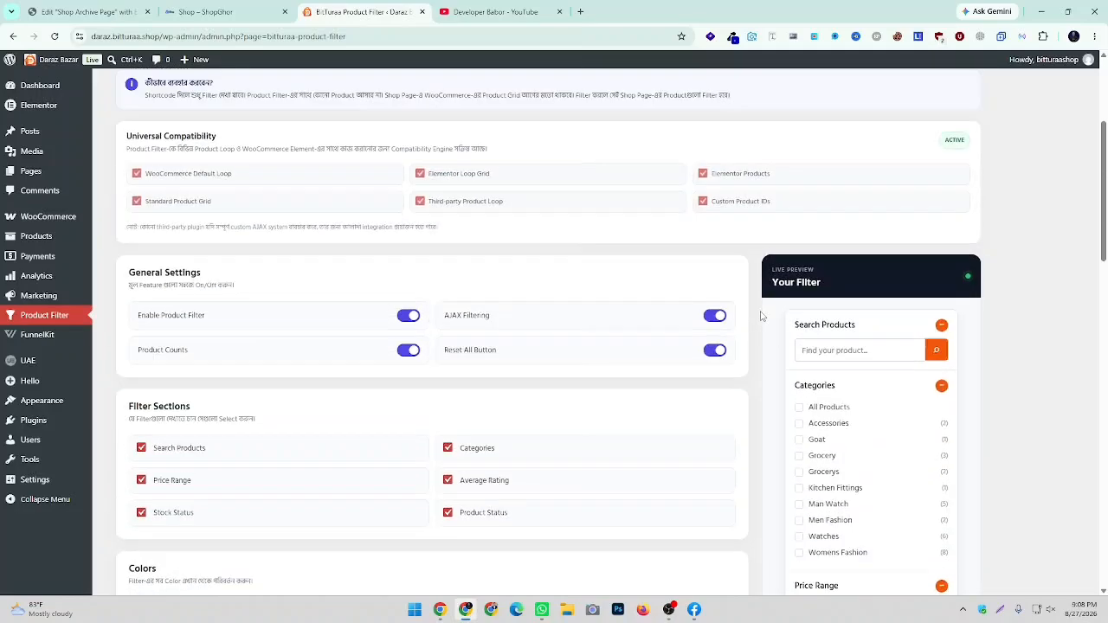
{"action": "mouse_move", "coordinate": [157, 271]}
{"action": "left_mouse_down"}
{"action": "mouse_move", "coordinate": [299, 275]}
{"action": "mouse_move", "coordinate": [136, 269]}
{"action": "left_mouse_up"}
{"action": "left_click", "coordinate": [298, 275]}
{"action": "left_click", "coordinate": [282, 280]}
{"action": "left_click", "coordinate": [518, 270]}
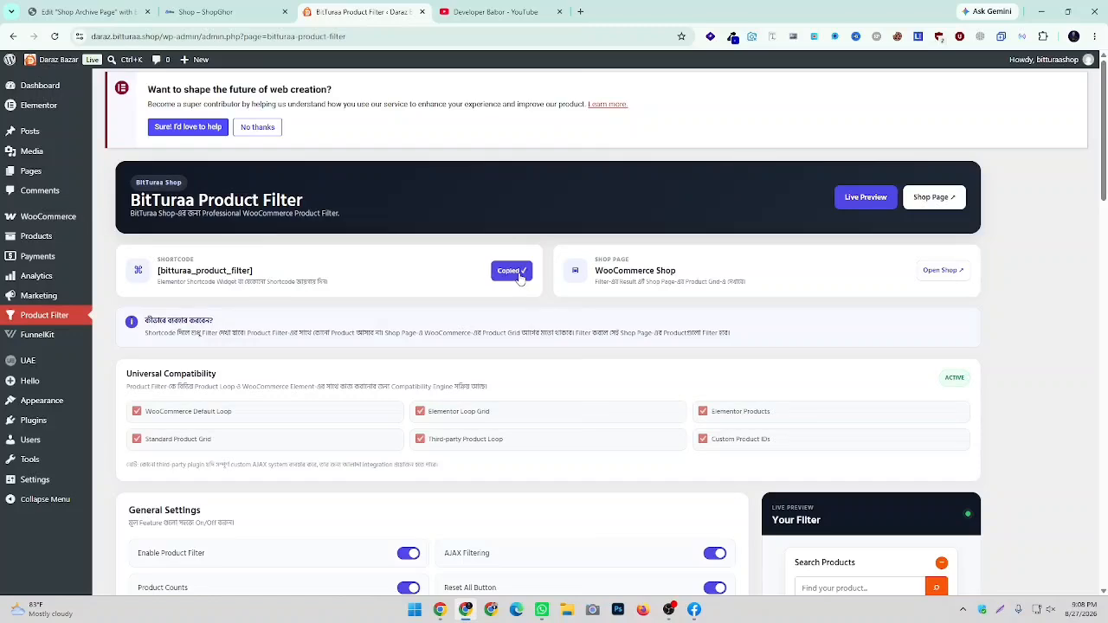
In the Shop Archive Page template, place a Shortcode widget containing [bitturaa_product_filter] in the 30% container and check the rendered filter
{"action": "left_click", "coordinate": [78, 11]}
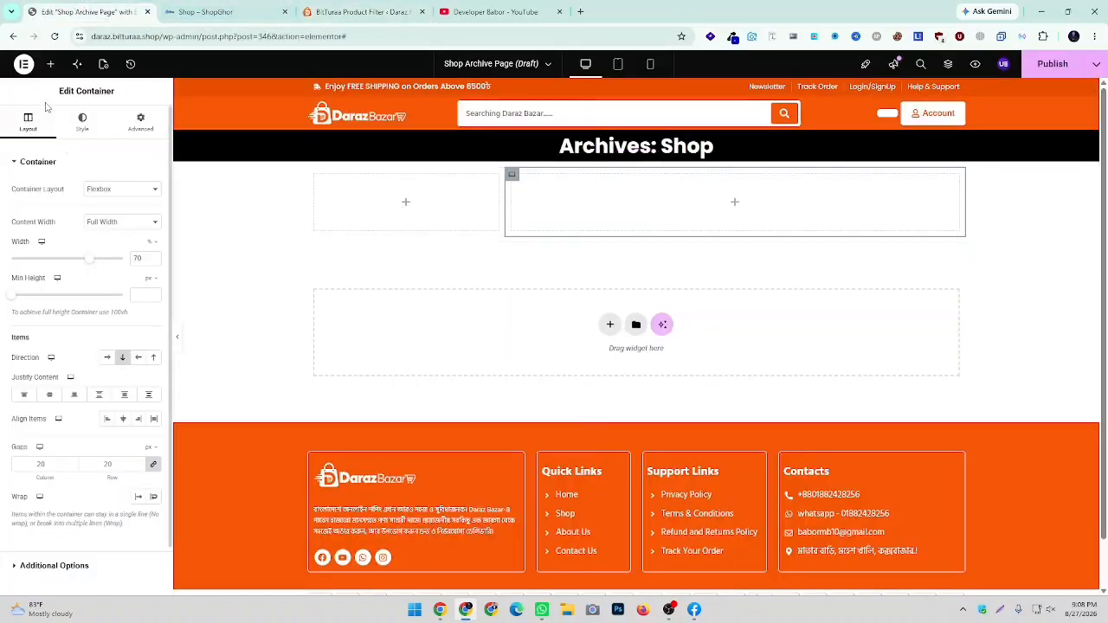
{"action": "left_click", "coordinate": [50, 64]}
{"action": "type", "text": "Short"}
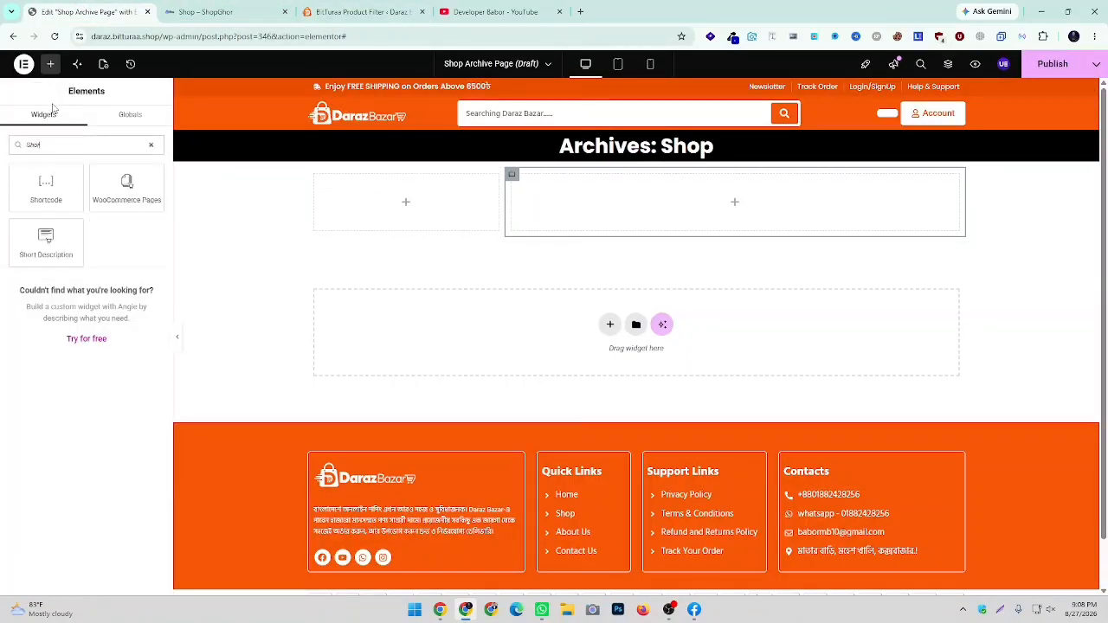
{"action": "left_click_drag", "start_coordinate": [46, 183], "coordinate": [400, 194]}
{"action": "right_click", "coordinate": [48, 227]}
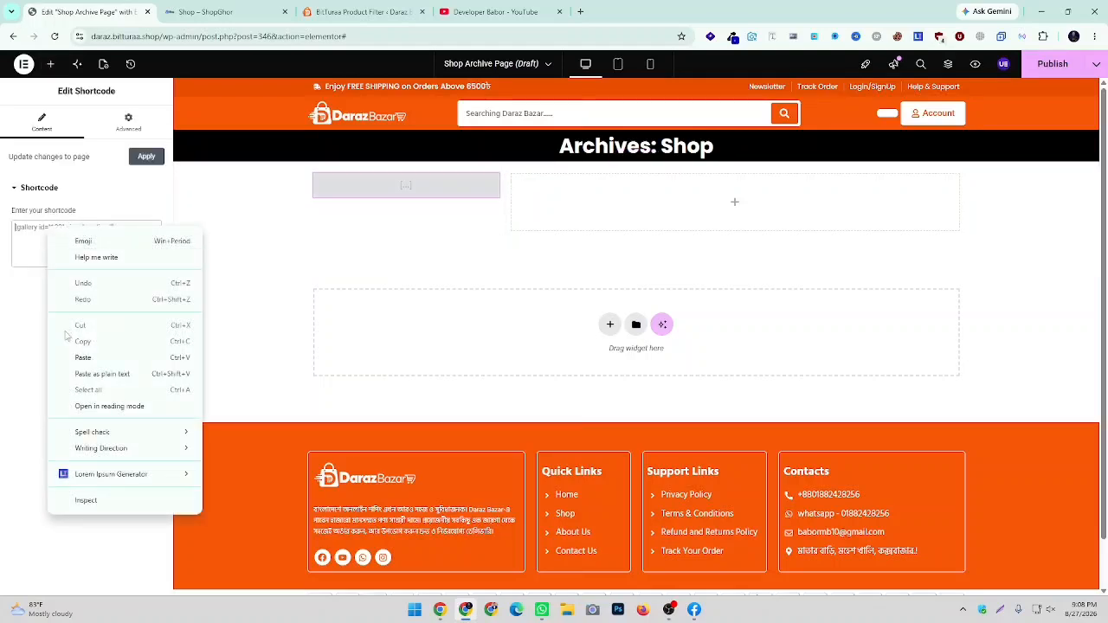
{"action": "left_click", "coordinate": [71, 357]}
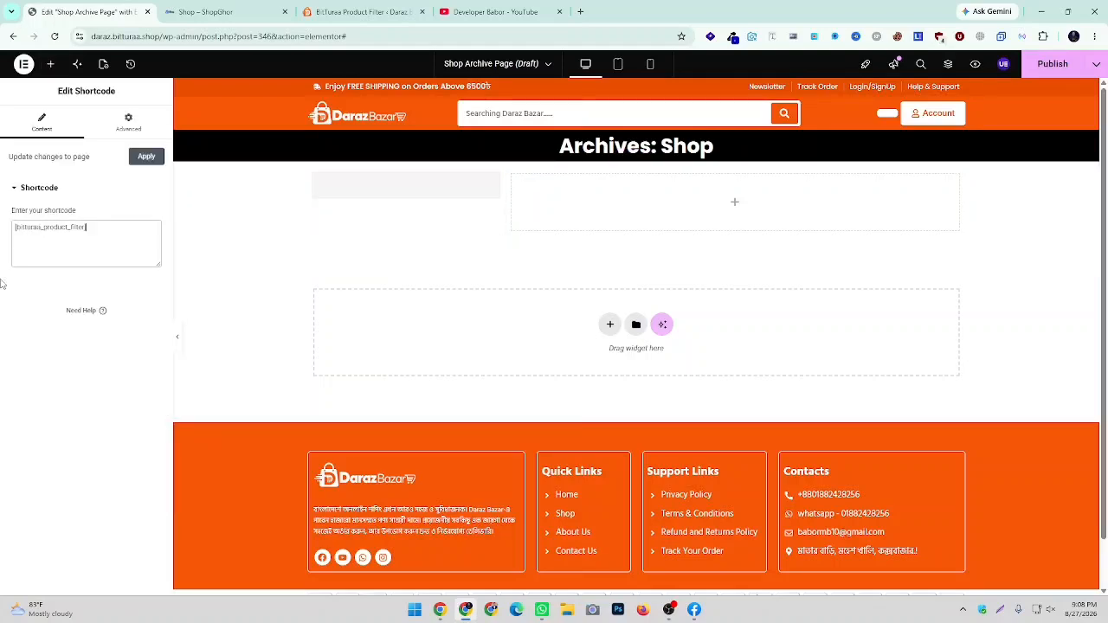
{"action": "left_click", "coordinate": [179, 339]}
{"action": "scroll", "coordinate": [321, 246], "scroll_direction": "down", "scroll_amount": 3}
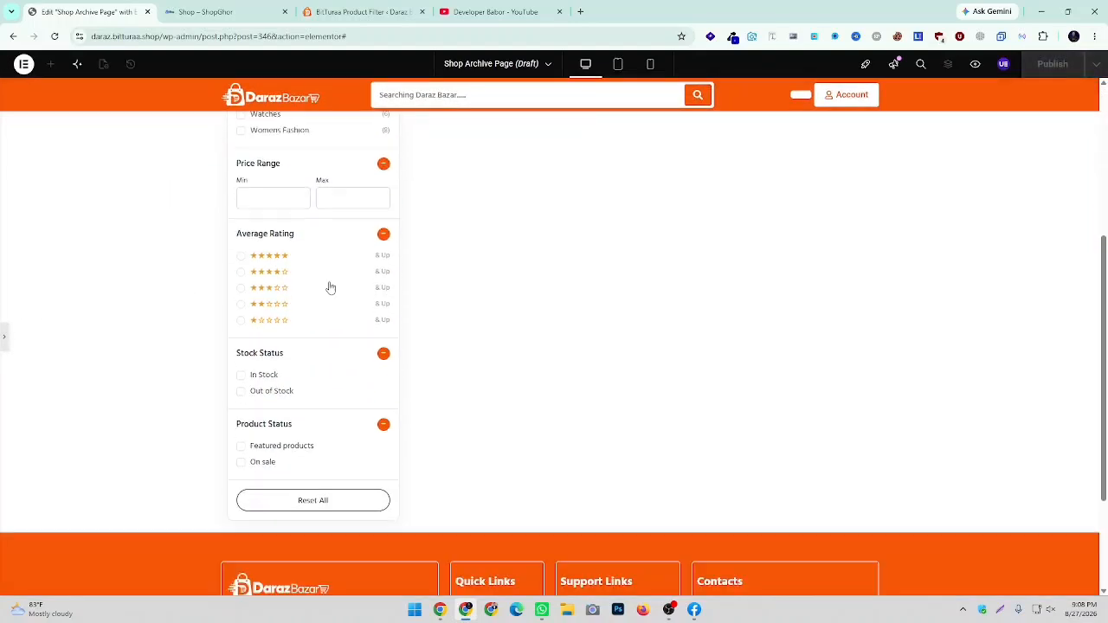
{"action": "scroll", "coordinate": [330, 287], "scroll_direction": "down", "scroll_amount": 2}
{"action": "scroll", "coordinate": [318, 290], "scroll_direction": "up", "scroll_amount": 5}
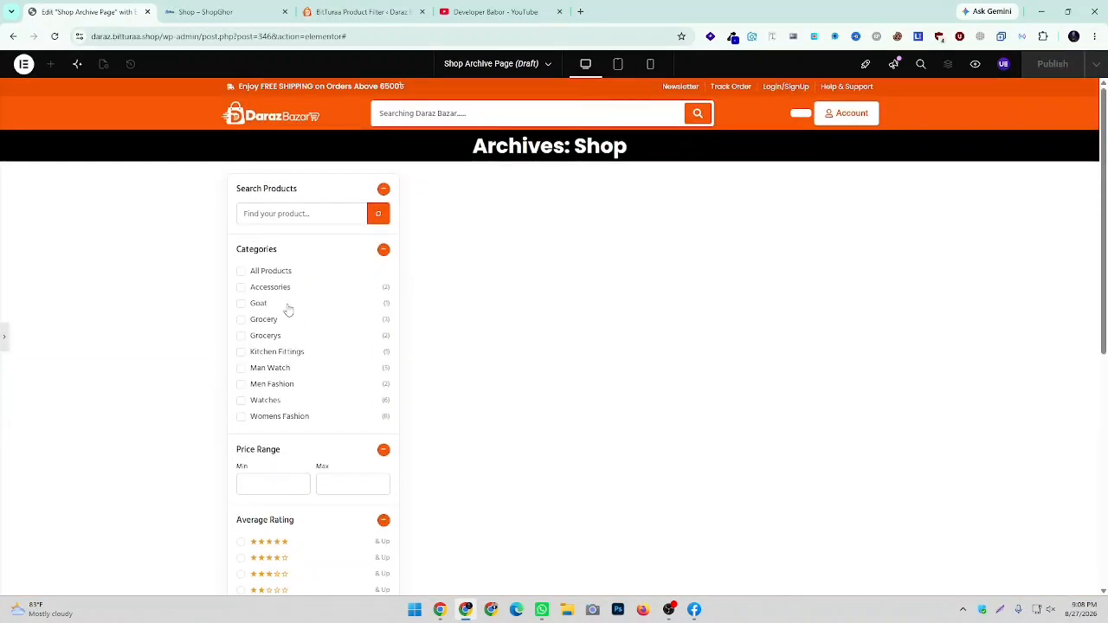
{"action": "left_click", "coordinate": [2, 336]}
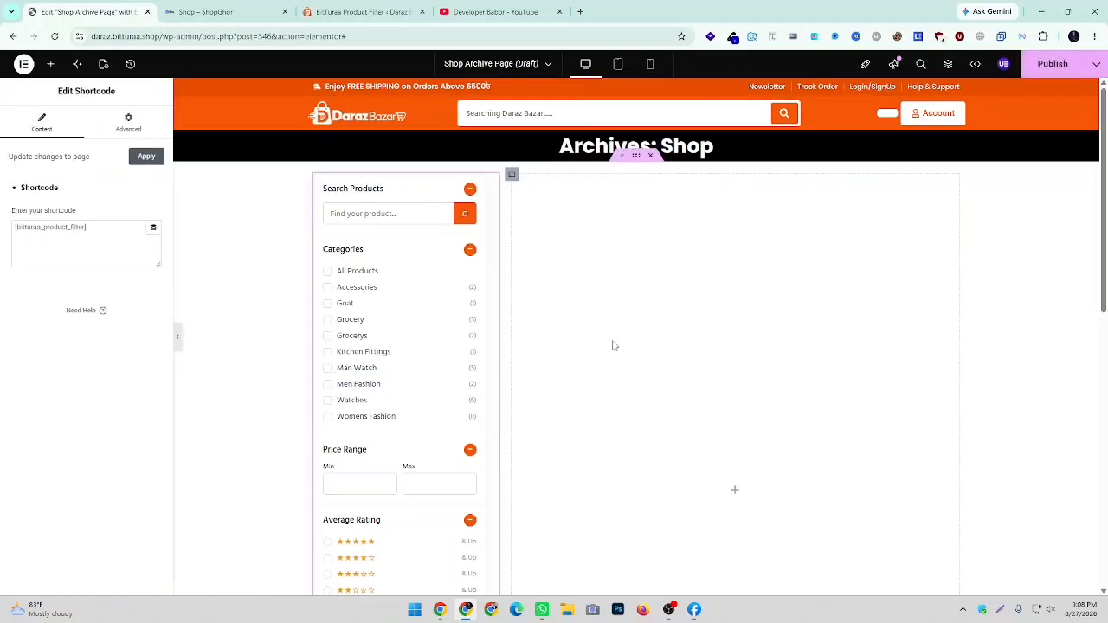
{"action": "left_click", "coordinate": [50, 64]}
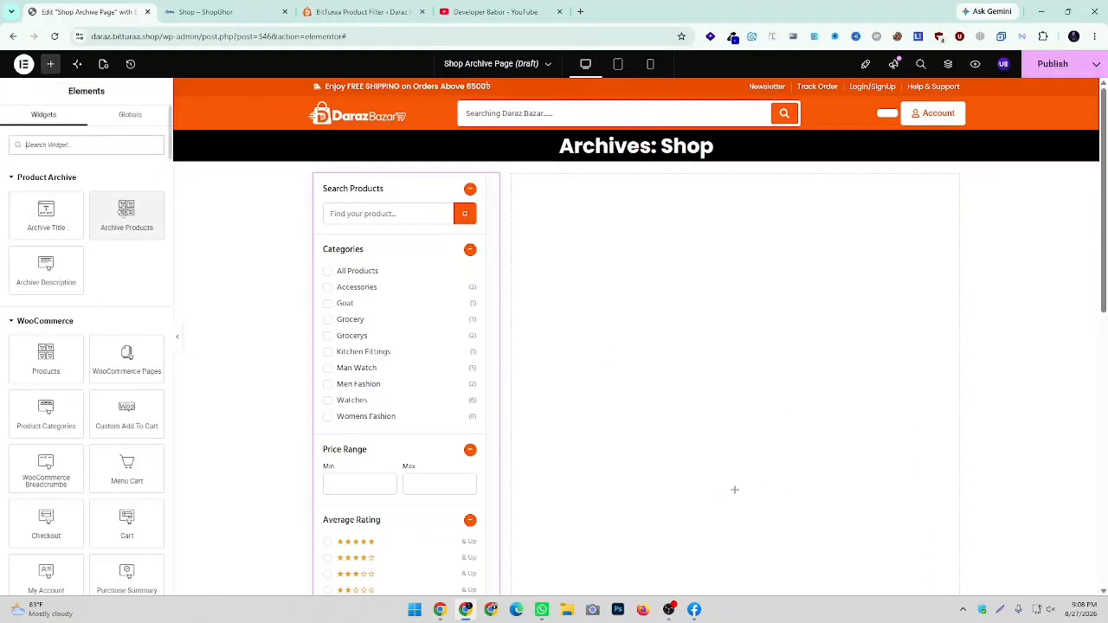
{"action": "left_click_drag", "start_coordinate": [127, 212], "coordinate": [759, 410]}
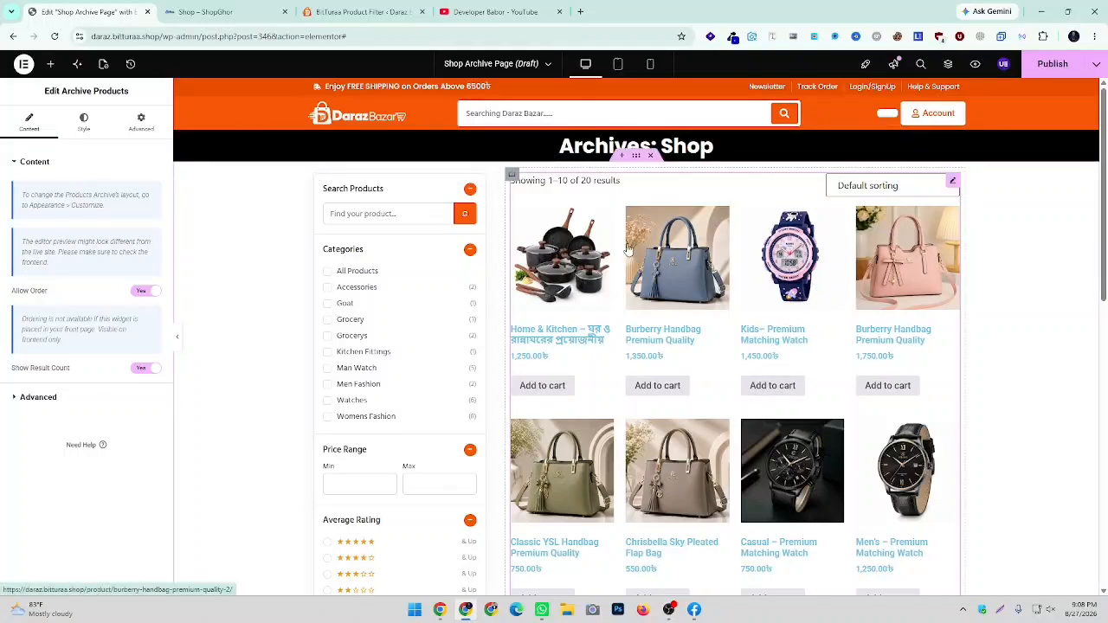
{"action": "right_click", "coordinate": [952, 186]}
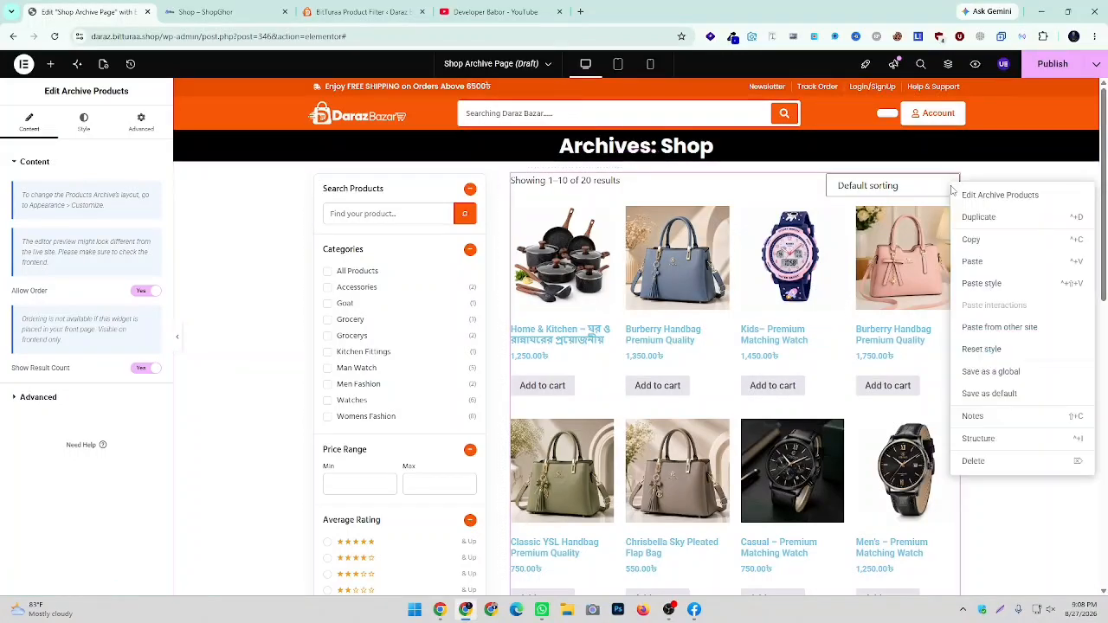
{"action": "left_click", "coordinate": [970, 461]}
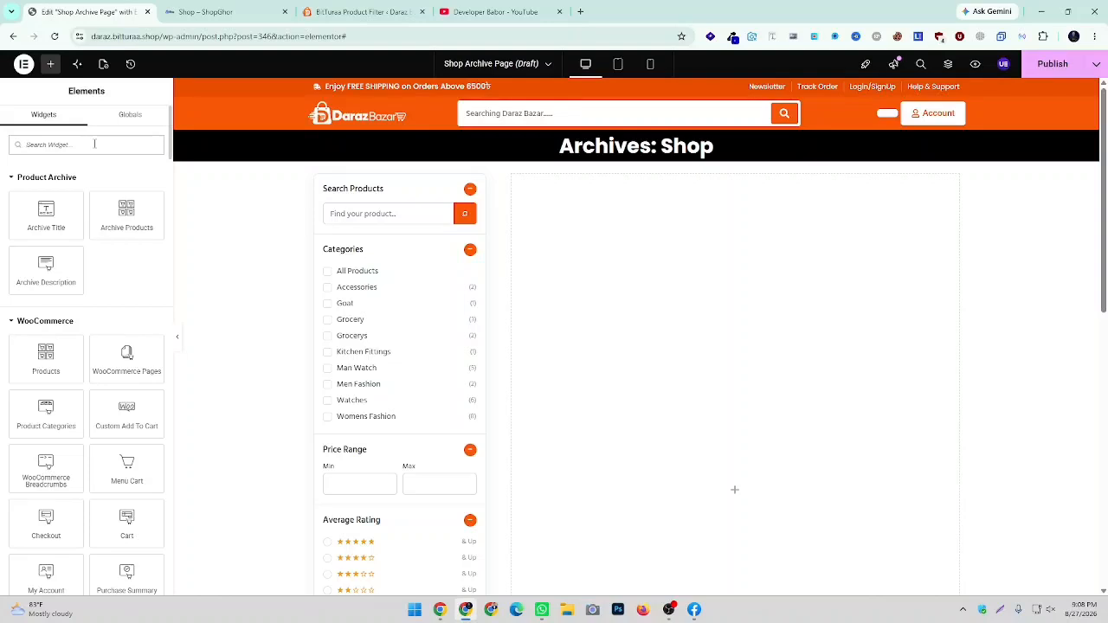
Place a Loop Grid widget in the 70% container, using the Products type, the Products Loop template and 4 columns
{"action": "type", "text": "Loop"}
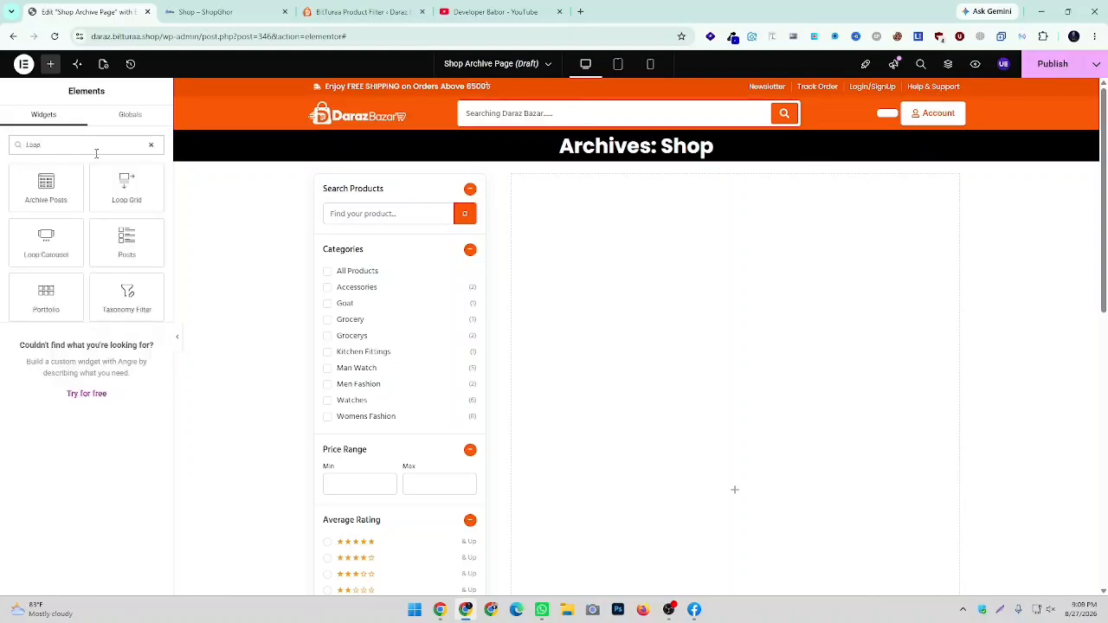
{"action": "left_click_drag", "start_coordinate": [121, 186], "coordinate": [692, 485]}
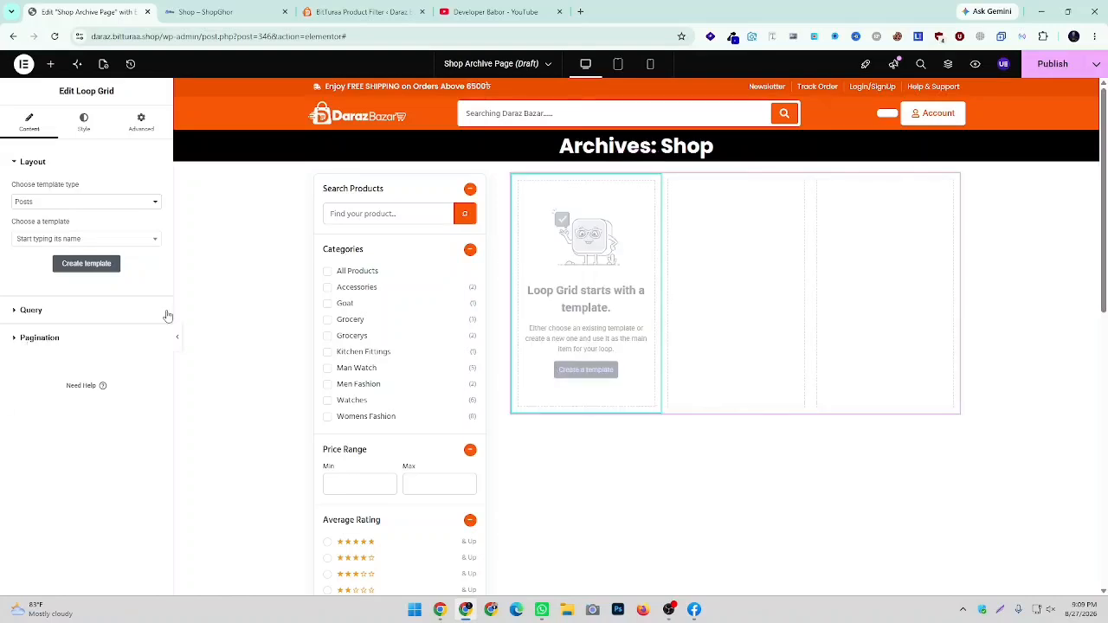
{"action": "left_click", "coordinate": [26, 202]}
{"action": "left_click", "coordinate": [32, 228]}
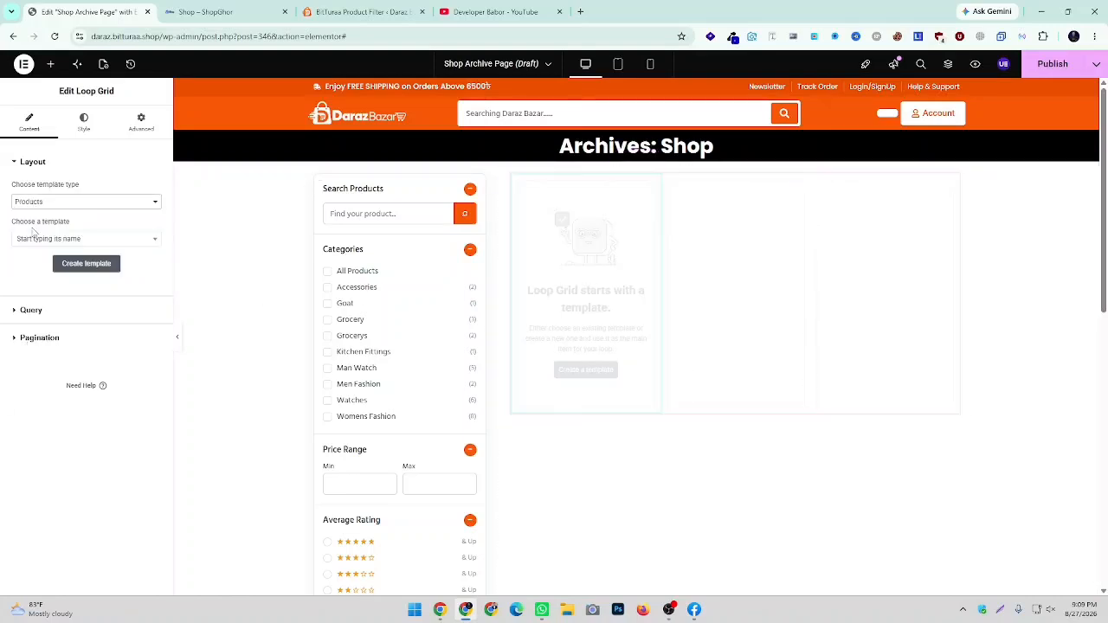
{"action": "left_click", "coordinate": [40, 239]}
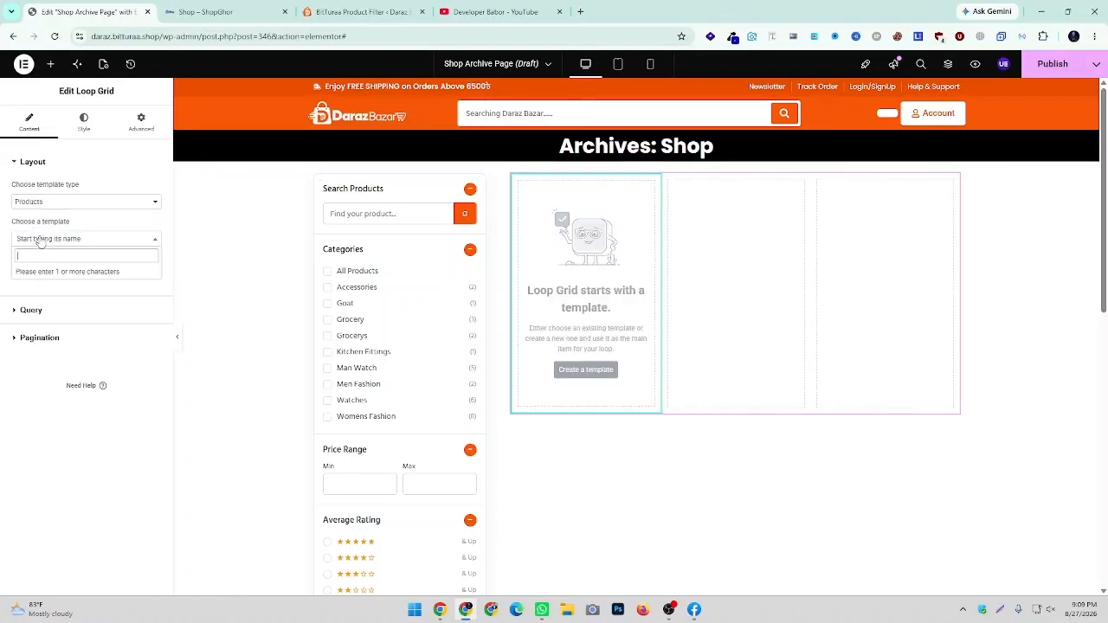
{"action": "type", "text": "Prod"}
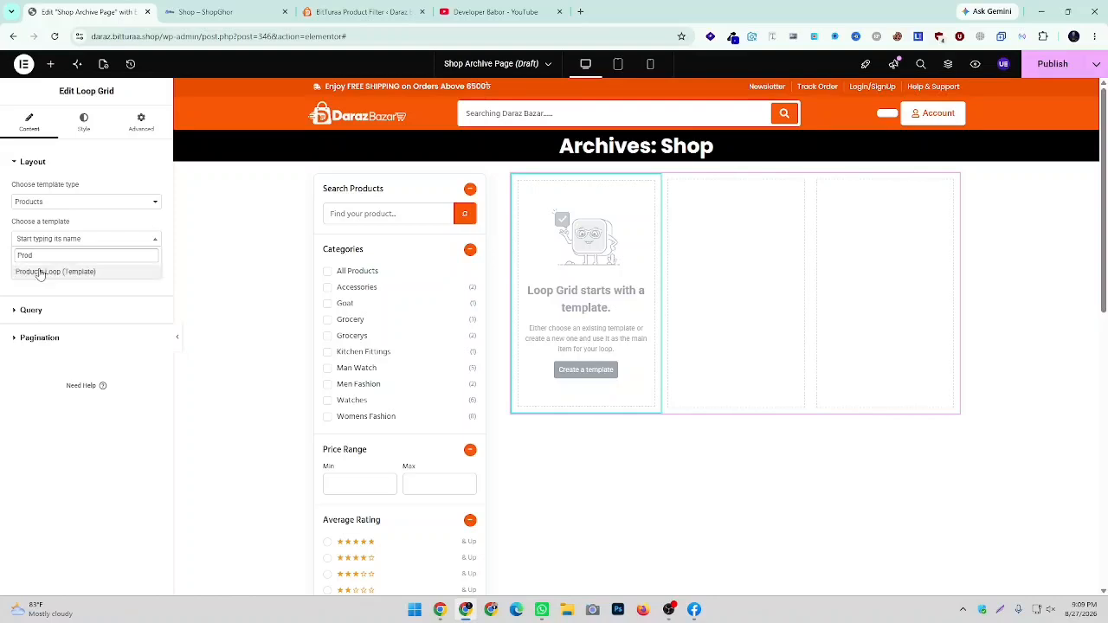
{"action": "left_click", "coordinate": [42, 273]}
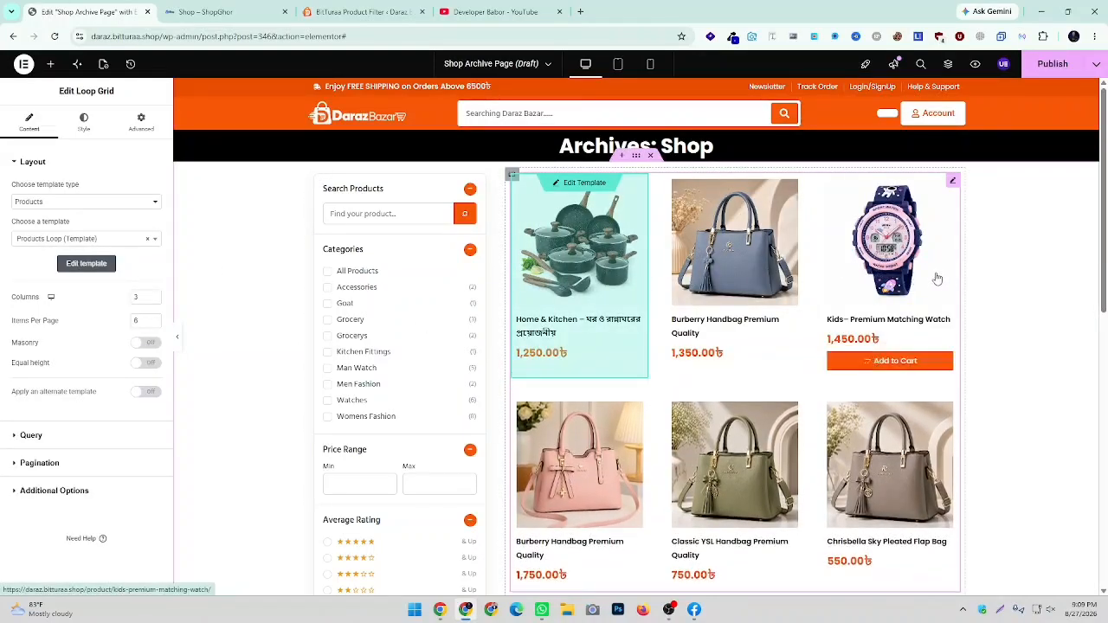
{"action": "scroll", "coordinate": [749, 279], "scroll_direction": "down", "scroll_amount": 3}
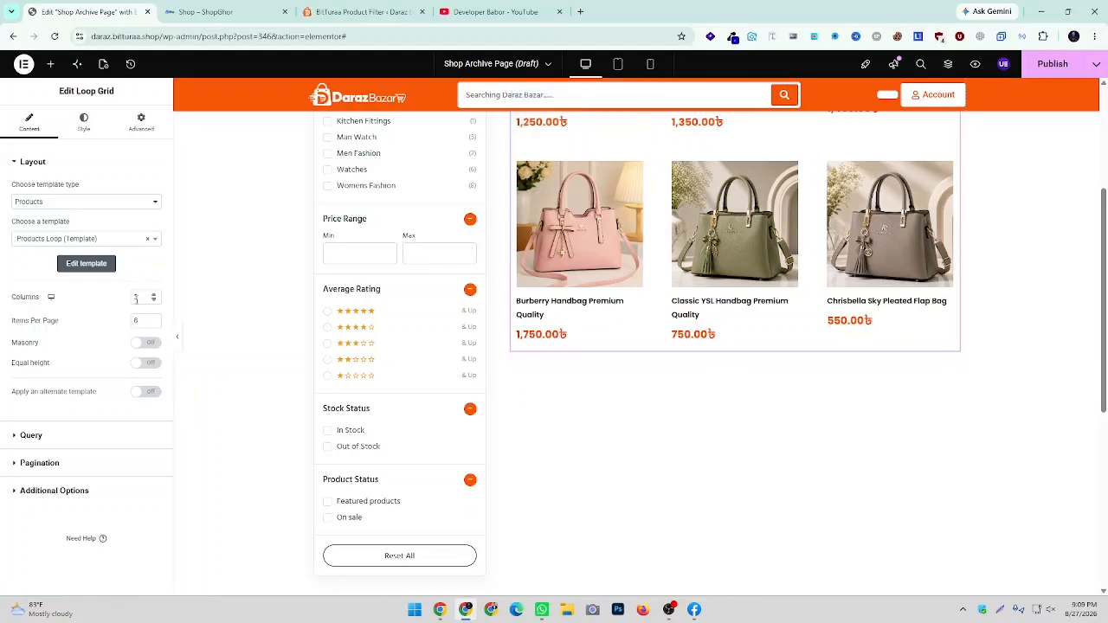
{"action": "left_click", "coordinate": [155, 297]}
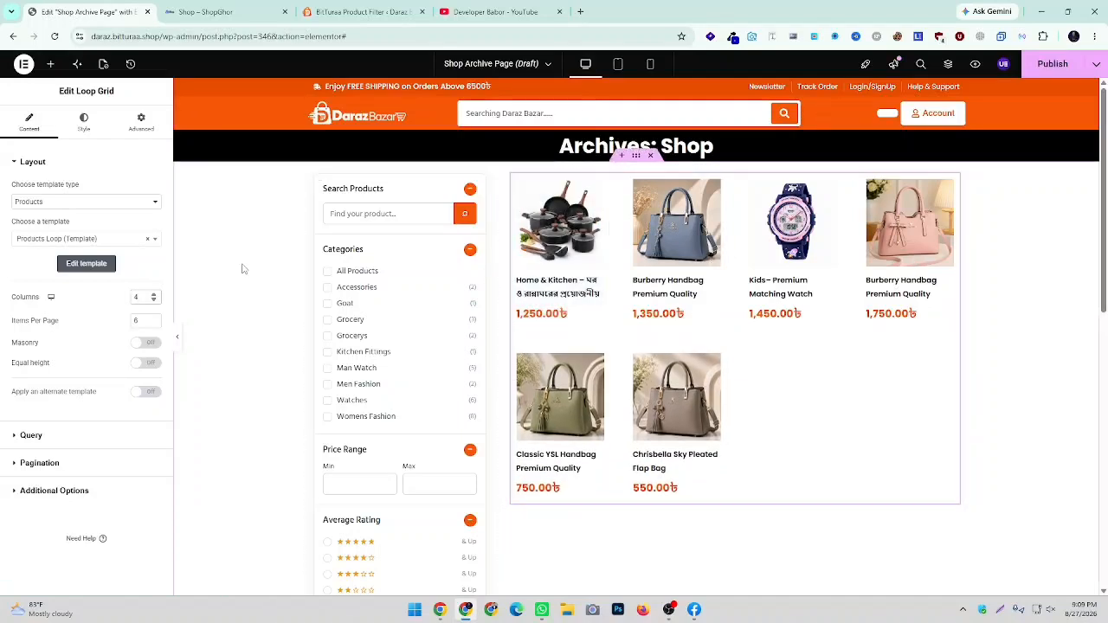
Give the Products Archive template's body a classic solid background in very light grey
{"action": "left_click", "coordinate": [103, 64]}
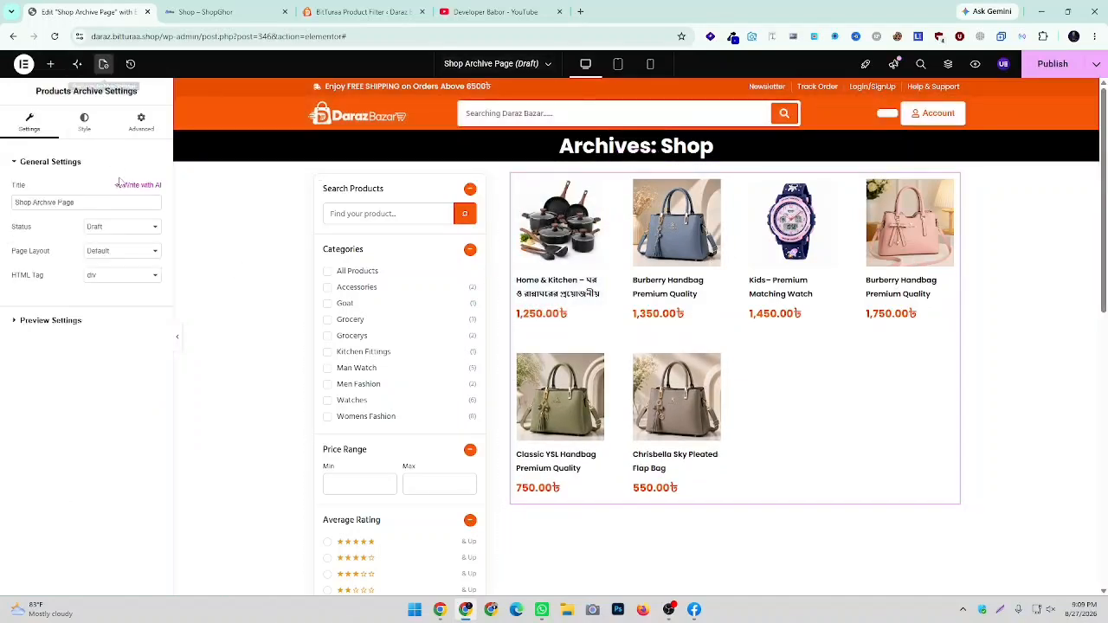
{"action": "left_click", "coordinate": [84, 121]}
{"action": "left_click", "coordinate": [139, 287]}
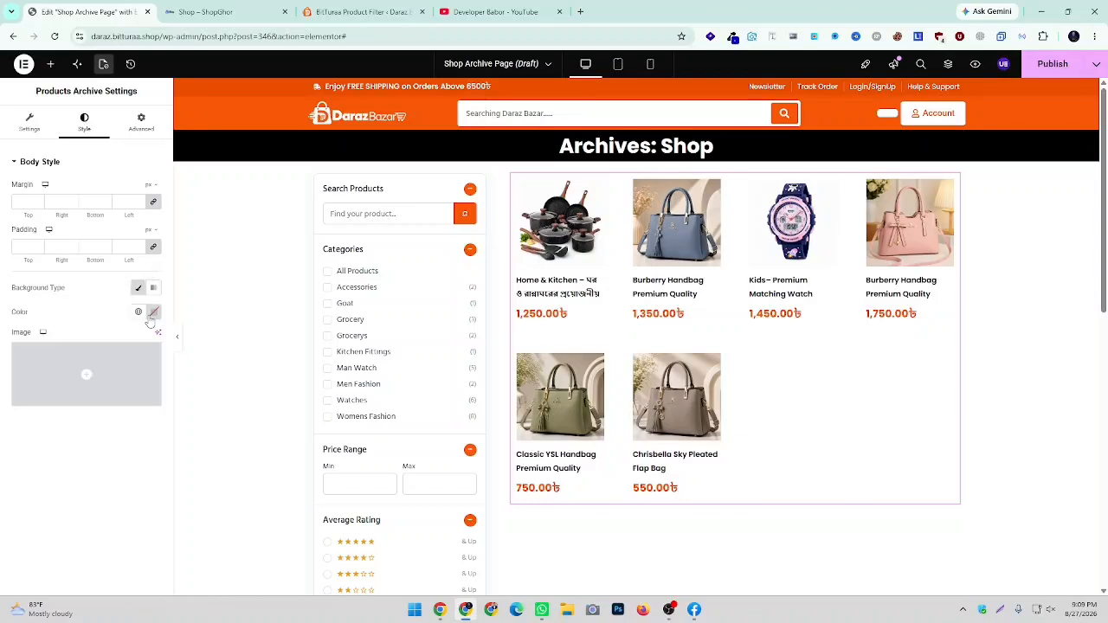
{"action": "left_click", "coordinate": [153, 312]}
{"action": "left_click_drag", "start_coordinate": [115, 367], "coordinate": [77, 369]}
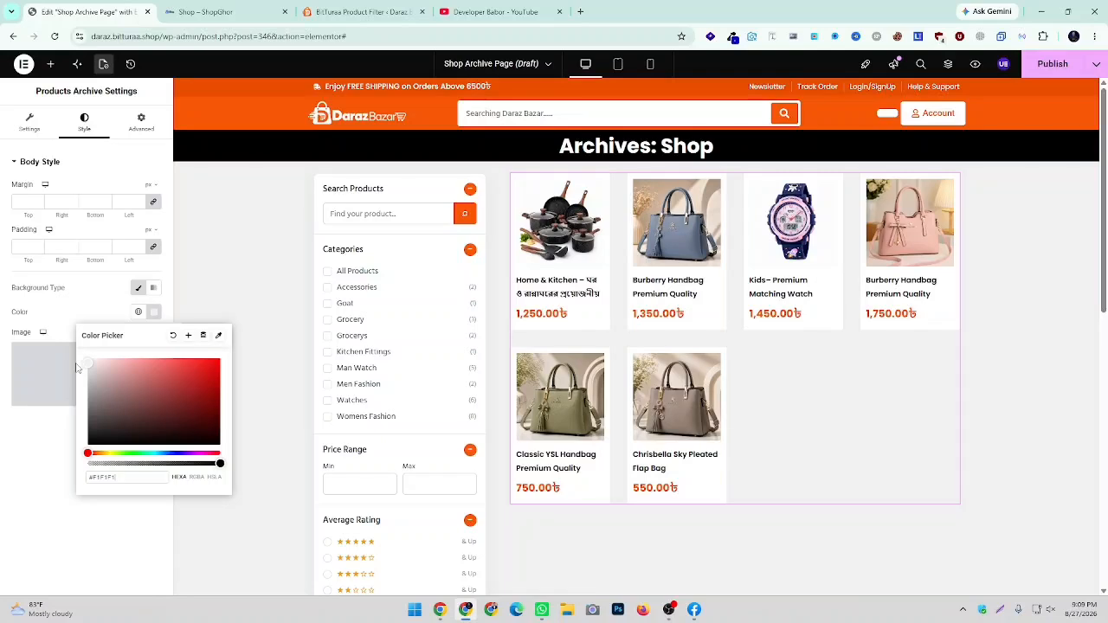
{"action": "left_click_drag", "start_coordinate": [78, 367], "coordinate": [77, 367]}
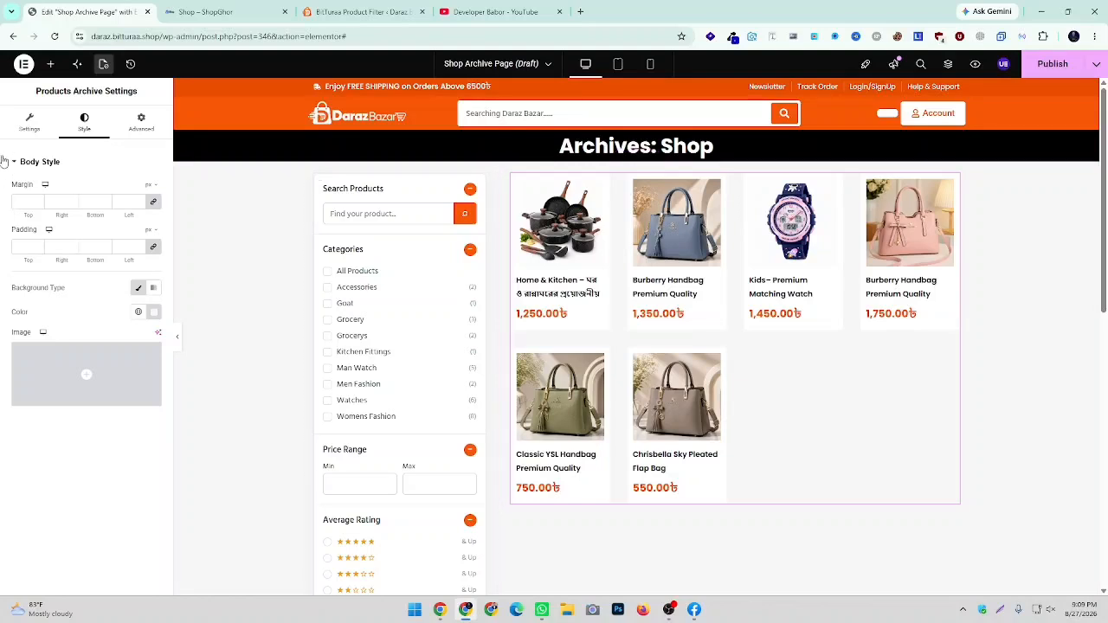
{"action": "left_click", "coordinate": [28, 124]}
Set the product Loop Grid to 3 columns and 9 items per page, and check the resulting rows
{"action": "left_click", "coordinate": [953, 181]}
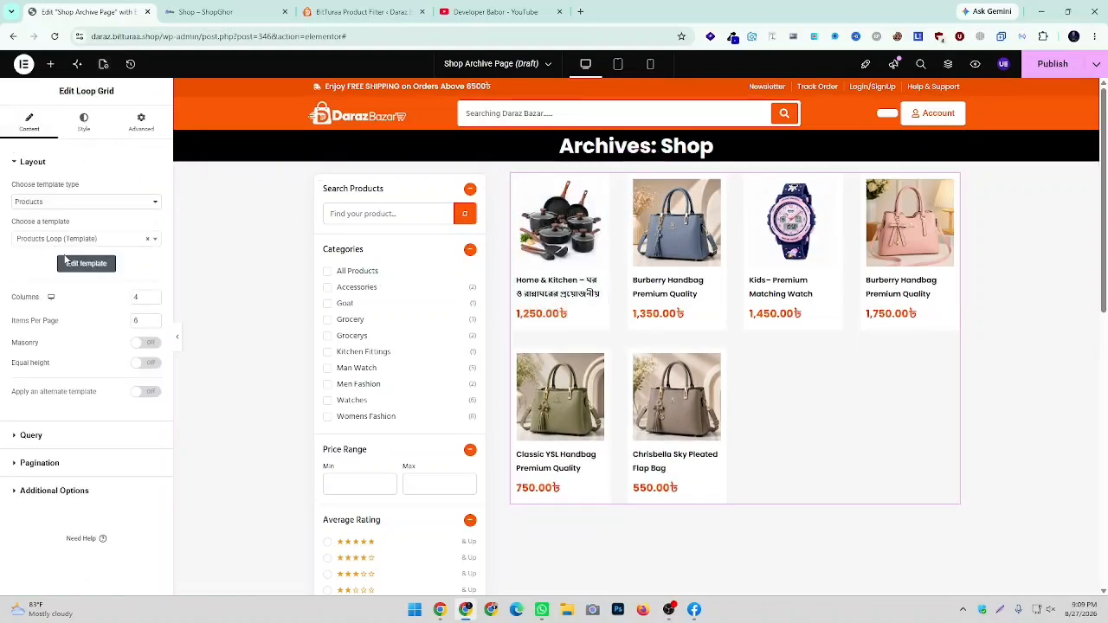
{"action": "left_click", "coordinate": [154, 299]}
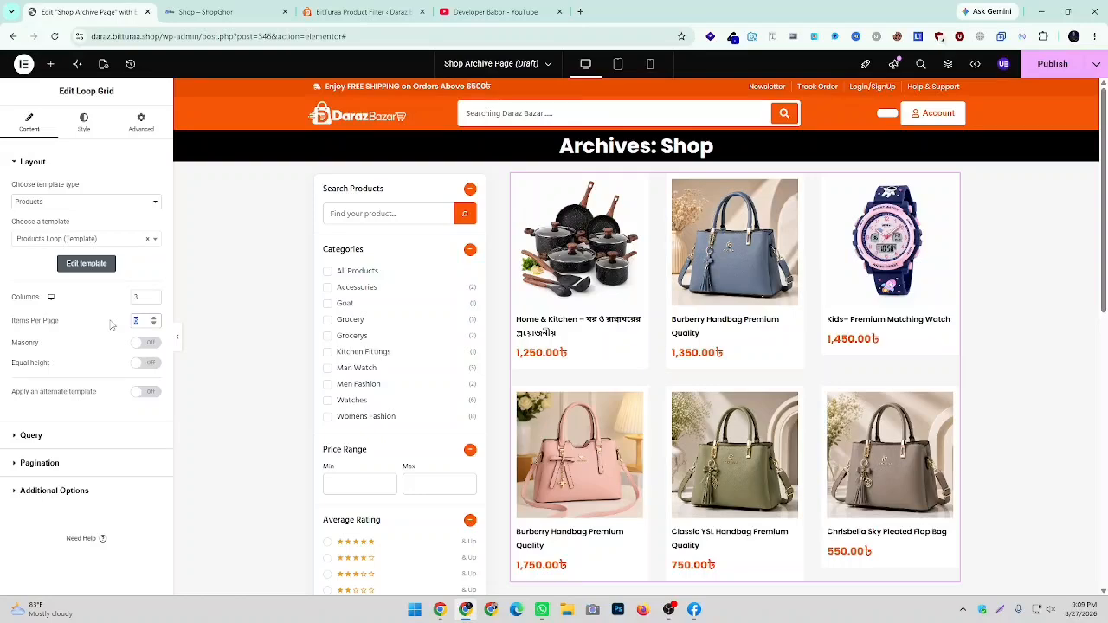
{"action": "type", "text": "9"}
{"action": "scroll", "coordinate": [765, 365], "scroll_direction": "down", "scroll_amount": 3}
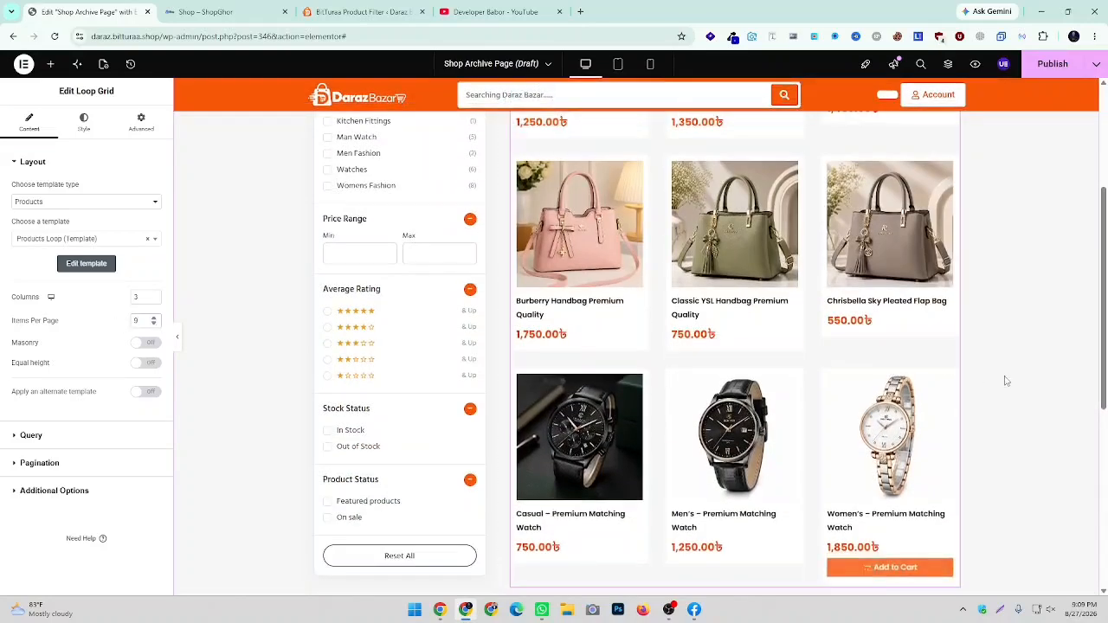
{"action": "scroll", "coordinate": [1013, 390], "scroll_direction": "down", "scroll_amount": 2}
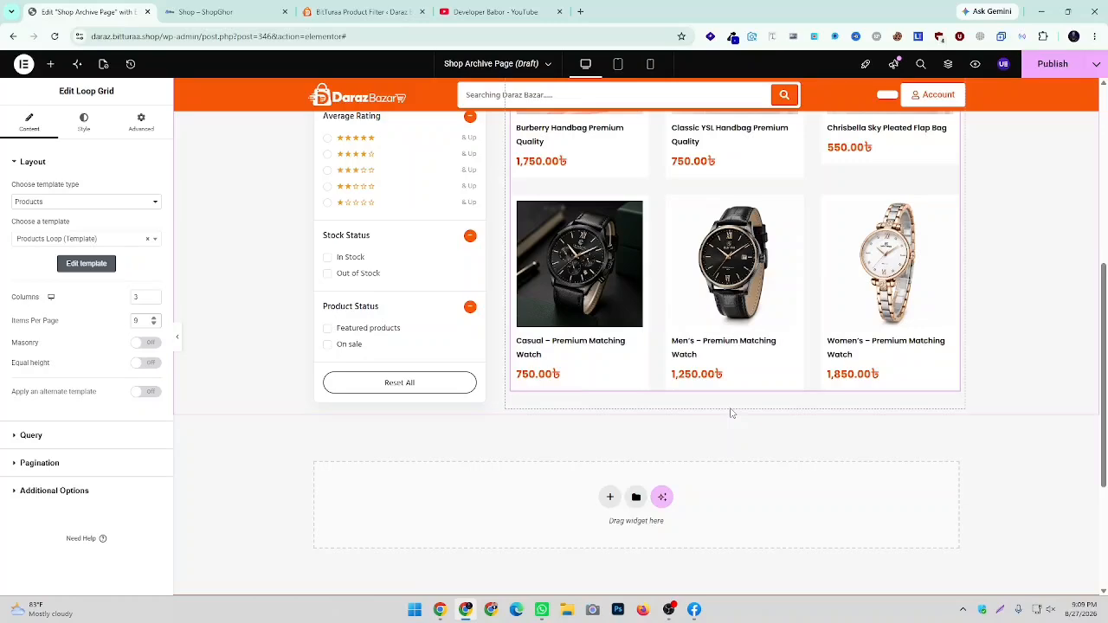
{"action": "scroll", "coordinate": [730, 413], "scroll_direction": "up", "scroll_amount": 5}
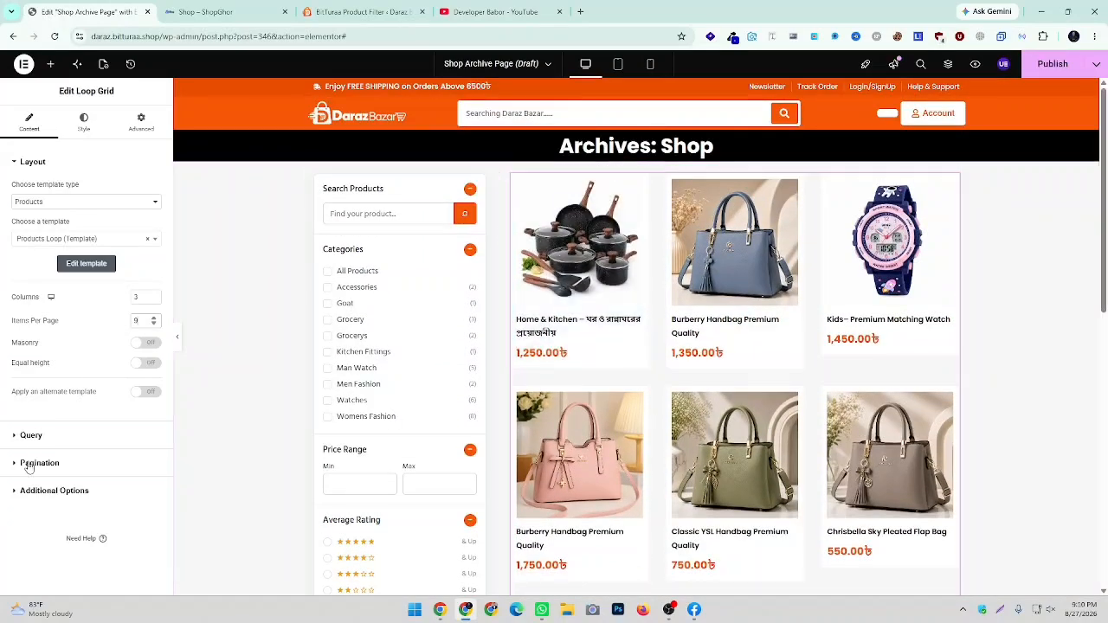
Set the Loop Grid's pagination to Load on Click
{"action": "left_click", "coordinate": [28, 465]}
{"action": "left_click", "coordinate": [100, 245]}
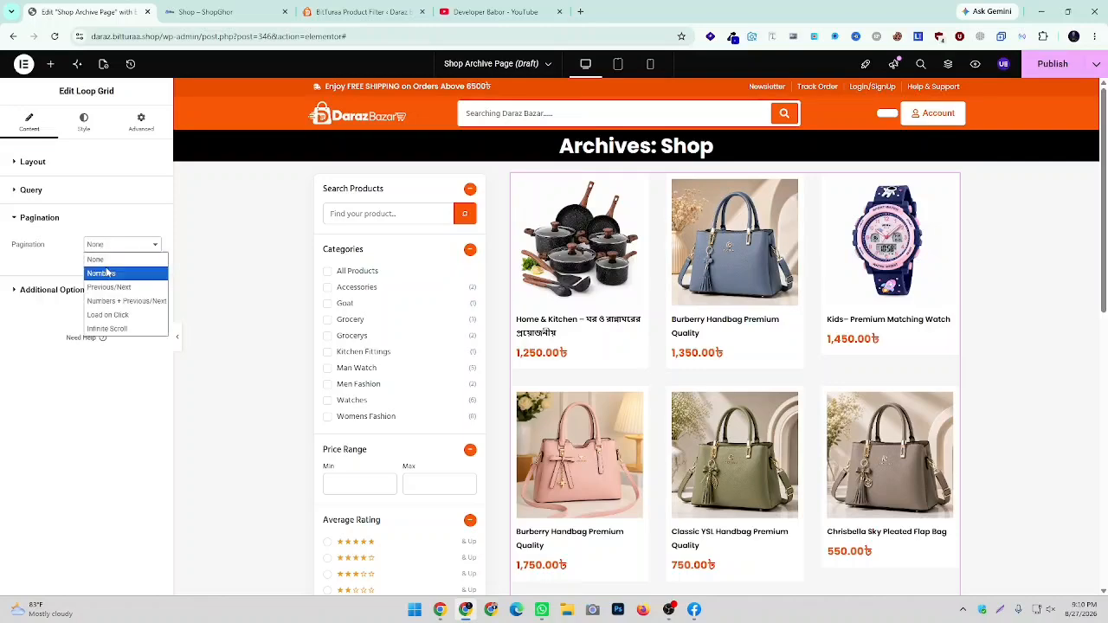
{"action": "left_click", "coordinate": [118, 330]}
{"action": "left_click", "coordinate": [112, 244]}
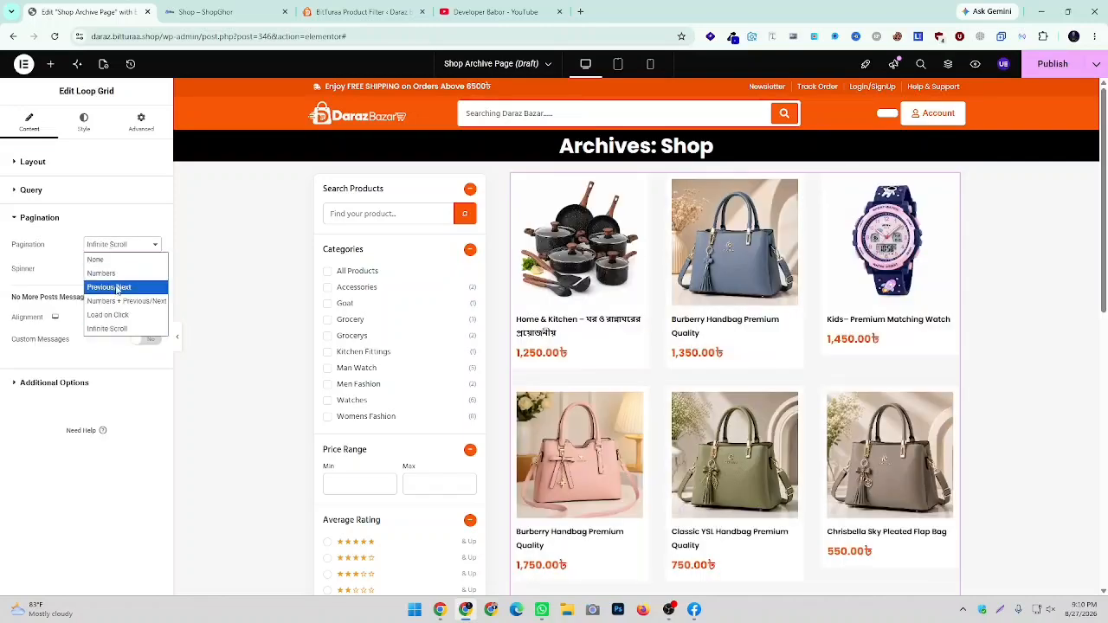
{"action": "left_click", "coordinate": [117, 316]}
{"action": "scroll", "coordinate": [436, 314], "scroll_direction": "down", "scroll_amount": 8}
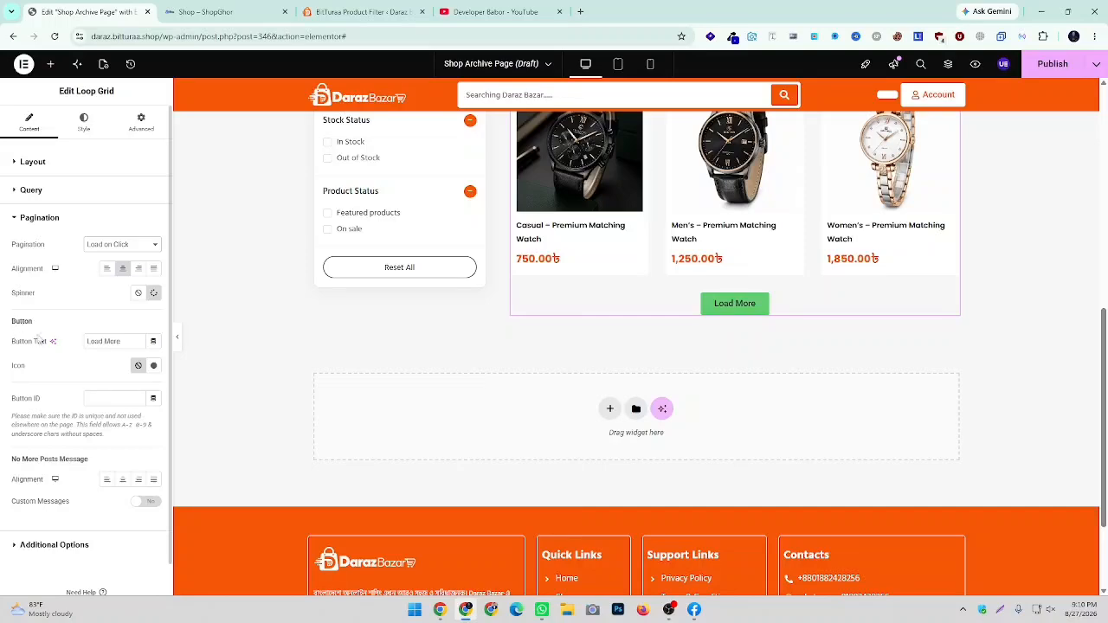
Add a long right arrow icon to the Load More button and position it after the text
{"action": "left_click_drag", "start_coordinate": [122, 340], "coordinate": [70, 341]}
{"action": "left_click", "coordinate": [155, 365]}
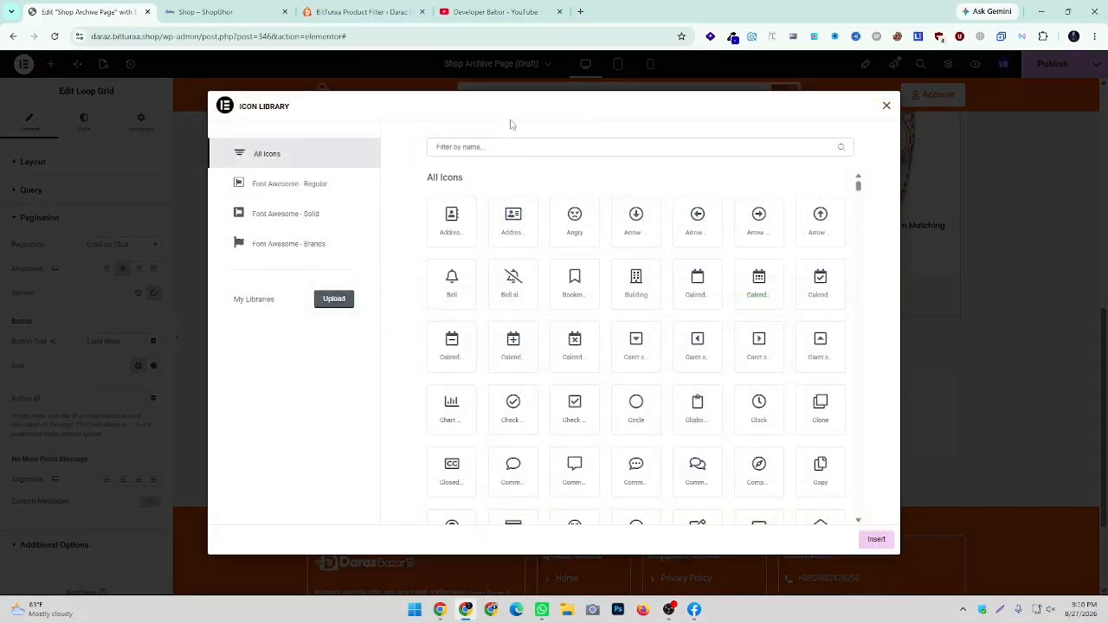
{"action": "left_click", "coordinate": [512, 147]}
{"action": "type", "text": "Arro"}
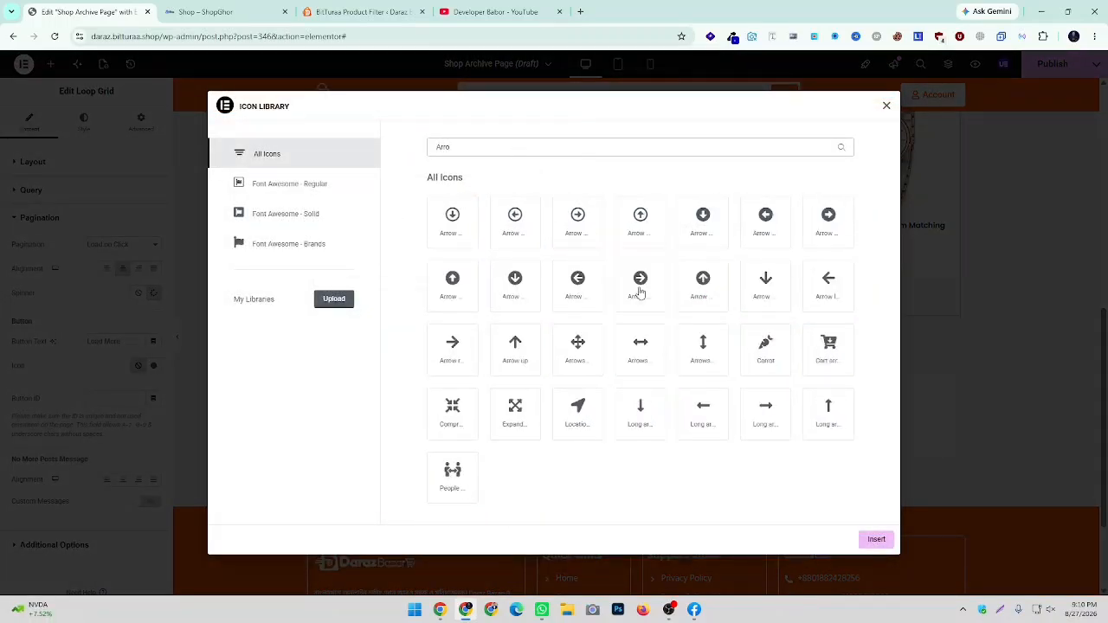
{"action": "left_click", "coordinate": [766, 405]}
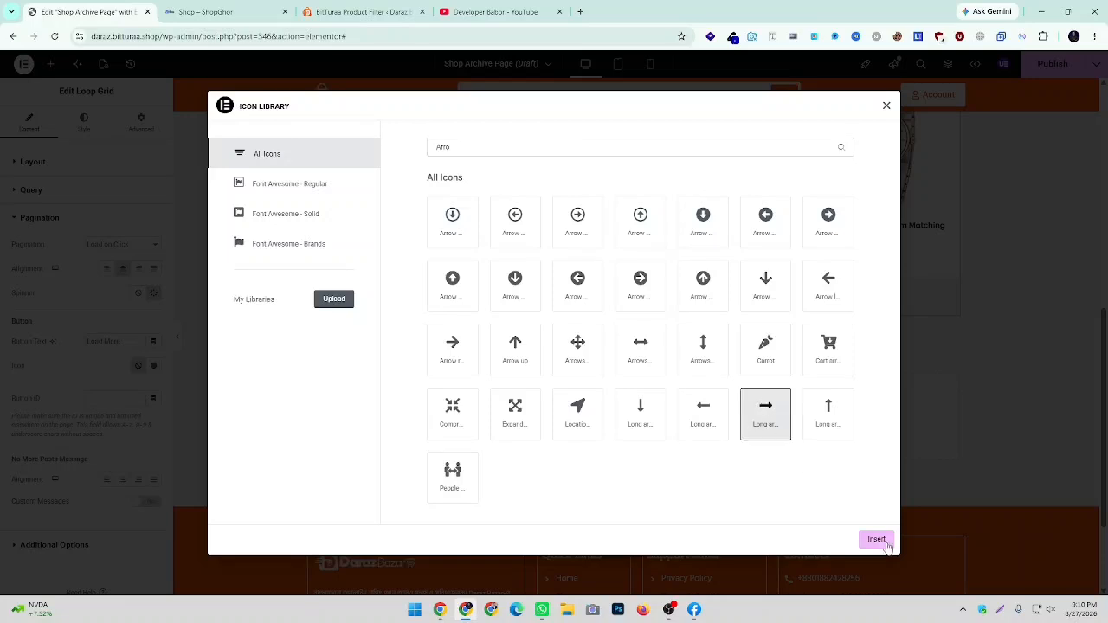
{"action": "left_click", "coordinate": [874, 540]}
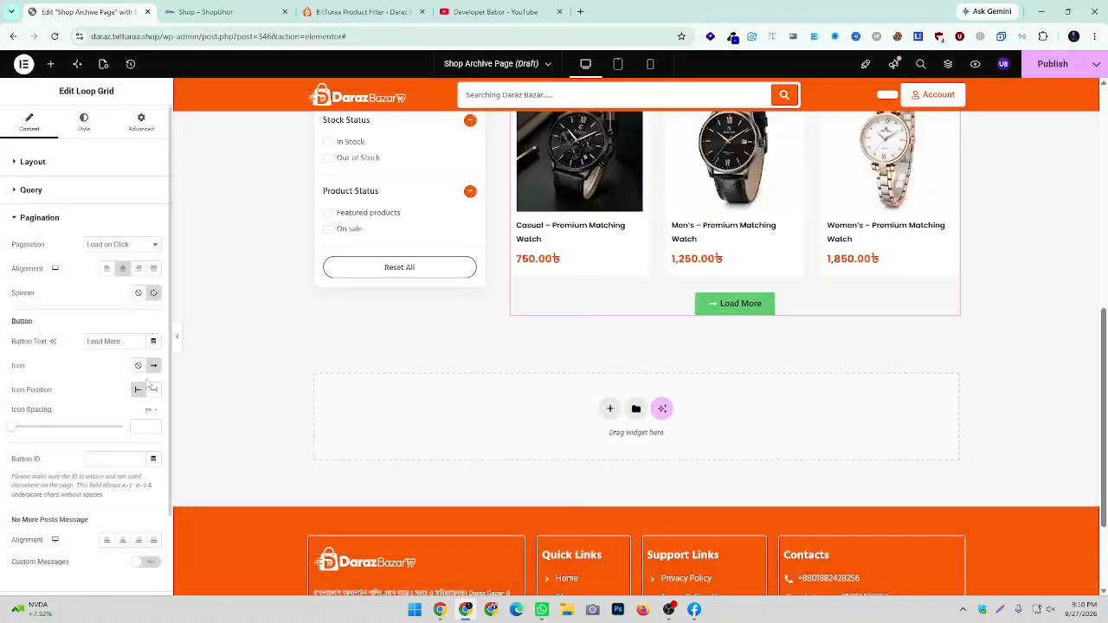
{"action": "left_click", "coordinate": [155, 394]}
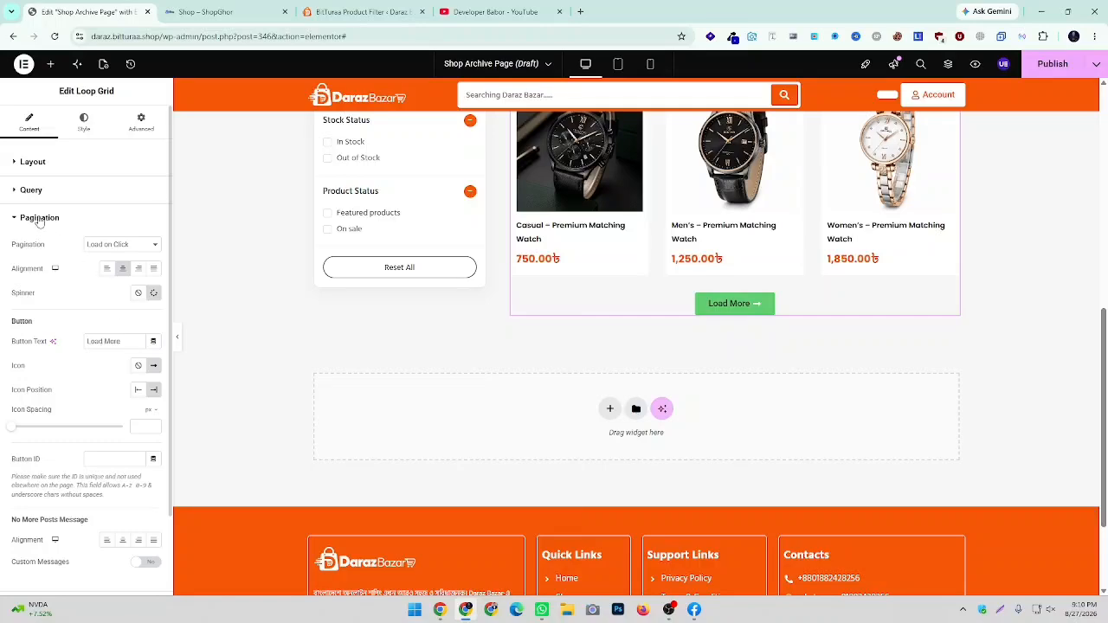
{"action": "left_click", "coordinate": [37, 221]}
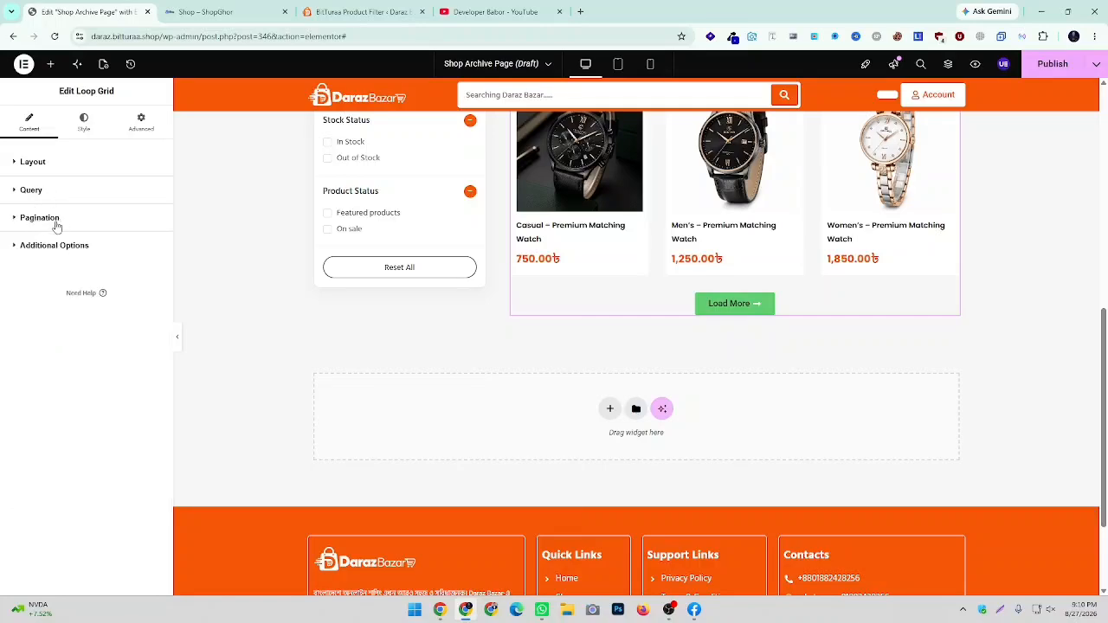
Set the Load More button's typography to Poppins at 14 px
{"action": "scroll", "coordinate": [611, 406], "scroll_direction": "up", "scroll_amount": 5}
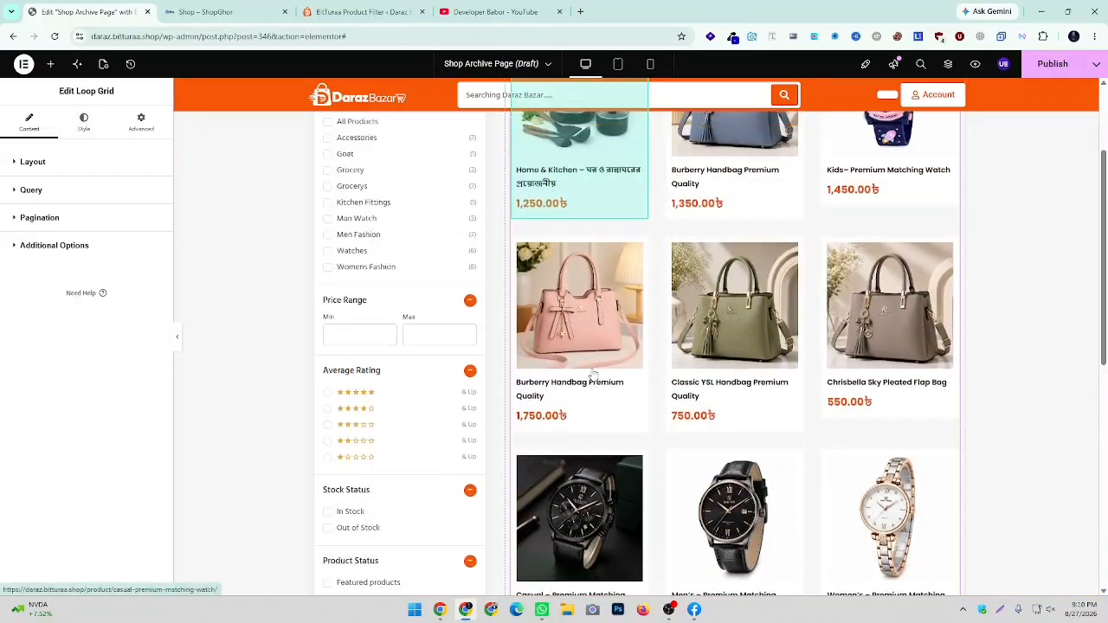
{"action": "scroll", "coordinate": [593, 374], "scroll_direction": "up", "scroll_amount": 3}
{"action": "scroll", "coordinate": [292, 318], "scroll_direction": "down", "scroll_amount": 1}
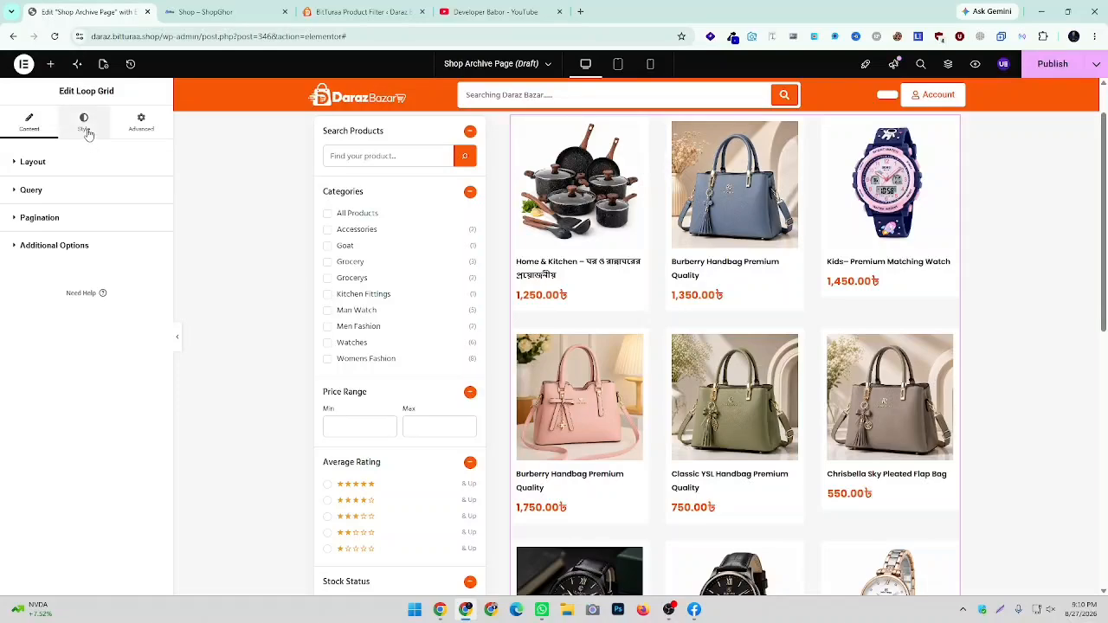
{"action": "left_click", "coordinate": [84, 125]}
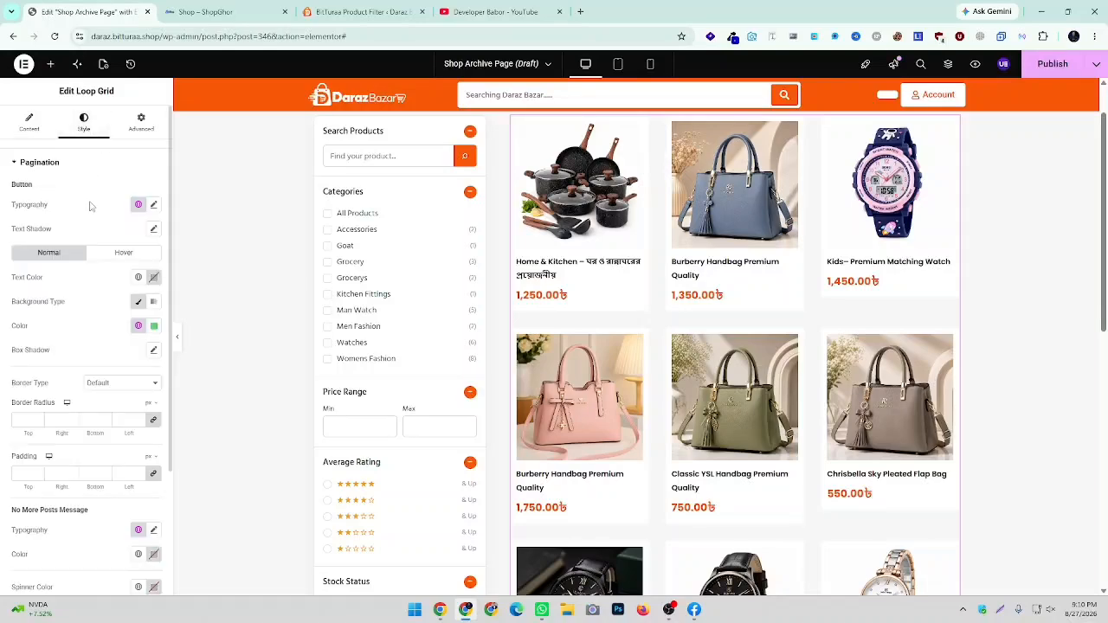
{"action": "scroll", "coordinate": [555, 260], "scroll_direction": "down", "scroll_amount": 4}
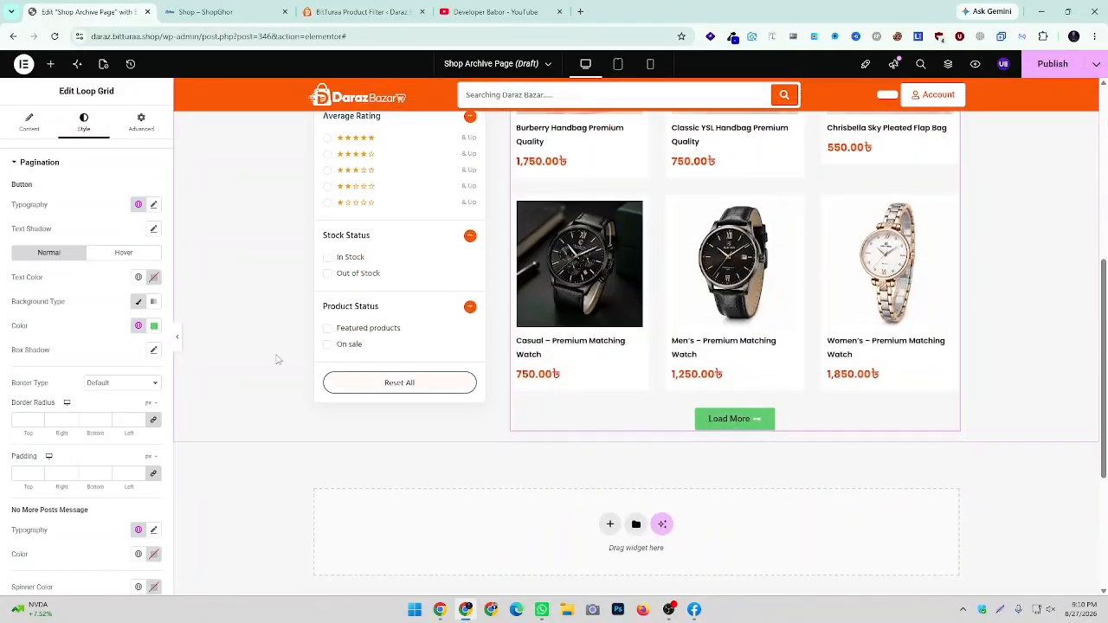
{"action": "left_click", "coordinate": [153, 205]}
{"action": "left_click", "coordinate": [117, 259]}
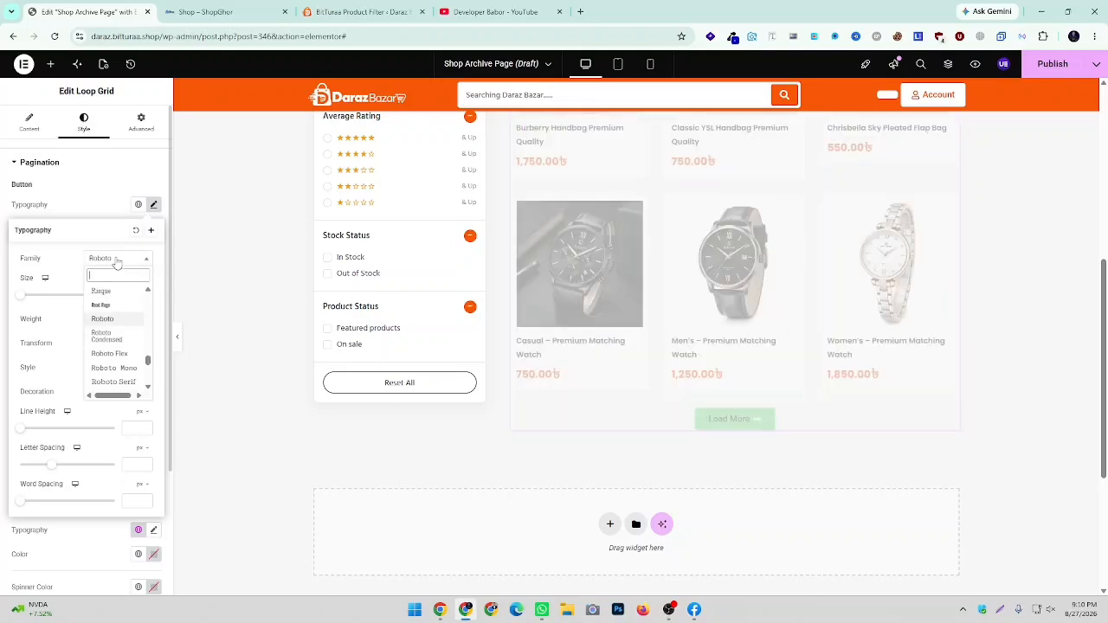
{"action": "type", "text": "Pop"}
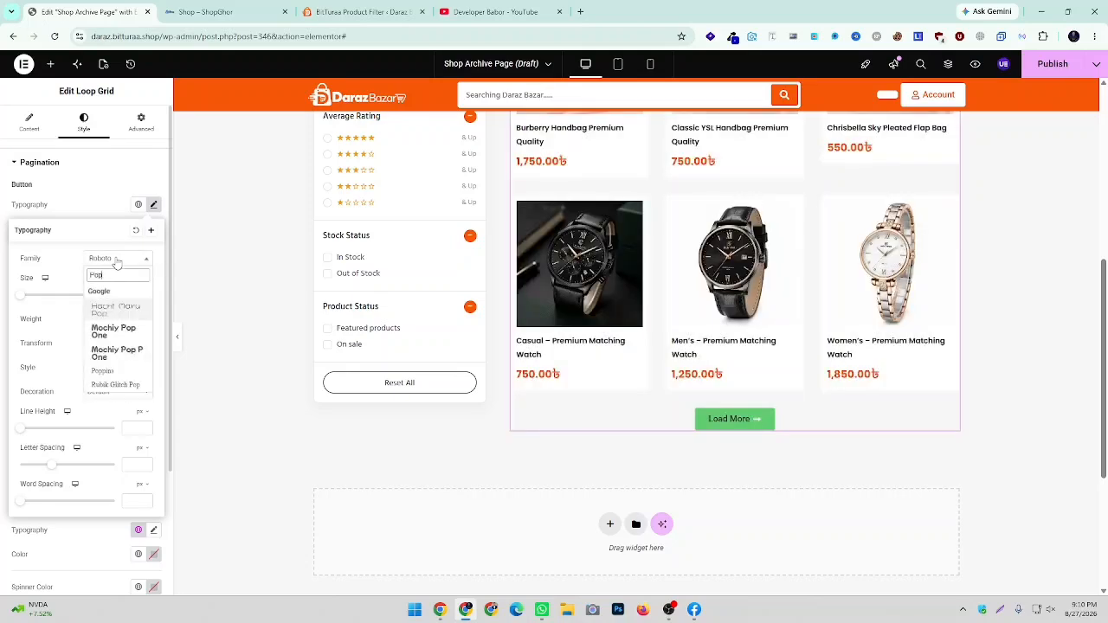
{"action": "left_click", "coordinate": [104, 370]}
{"action": "left_click", "coordinate": [129, 296]}
{"action": "type", "text": "14"}
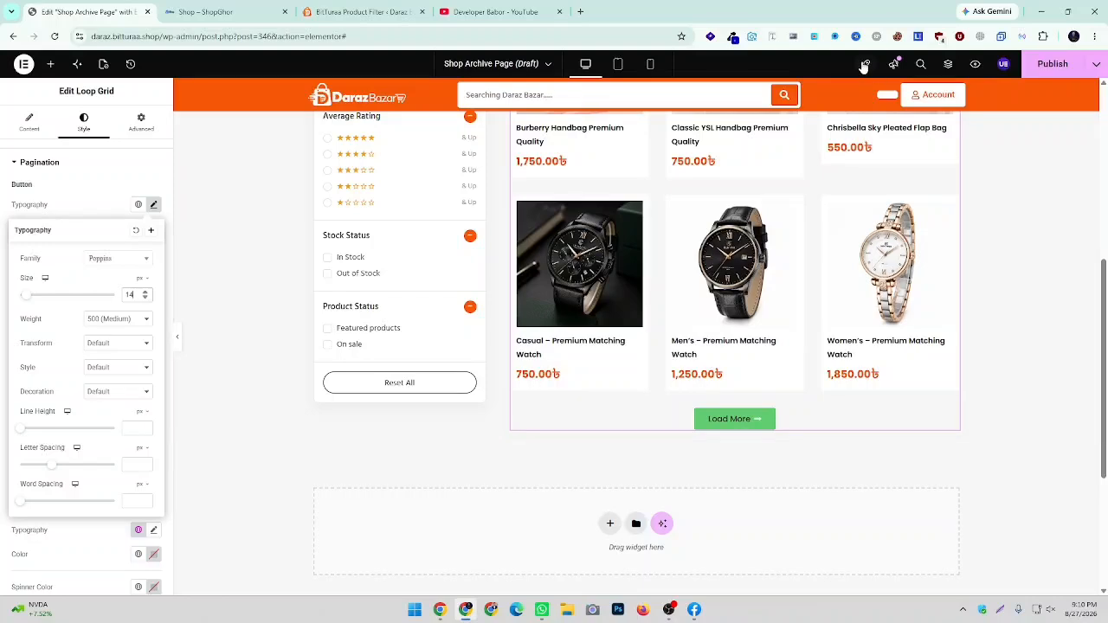
Sample the orange #F85606 from the filter's collapse icon and apply it as the Load More button's background color
{"action": "left_click", "coordinate": [733, 38]}
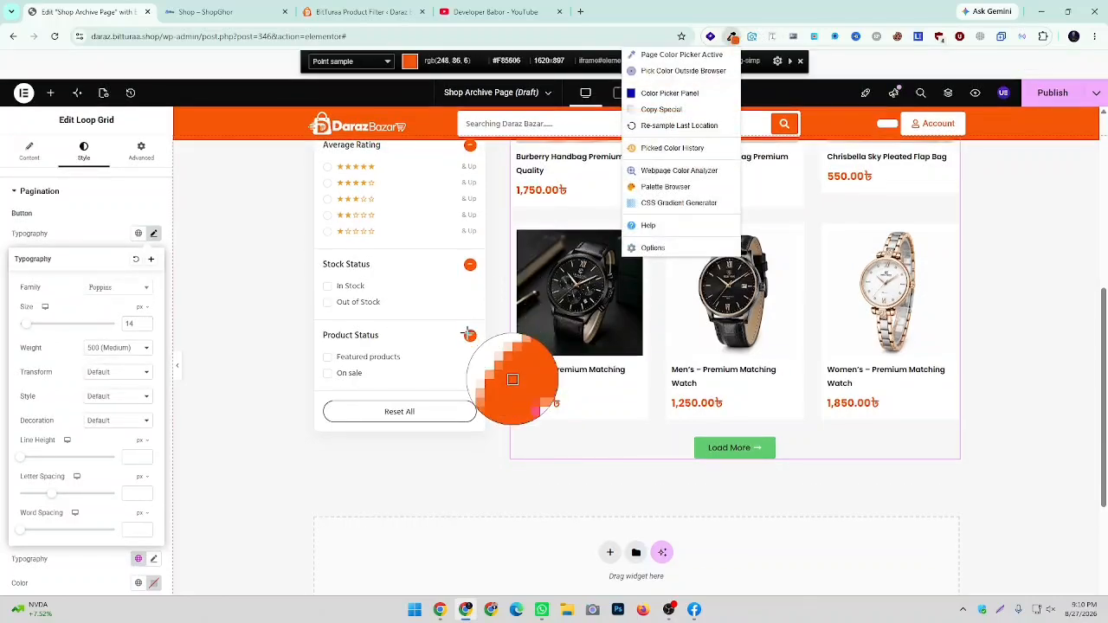
{"action": "left_click", "coordinate": [516, 379]}
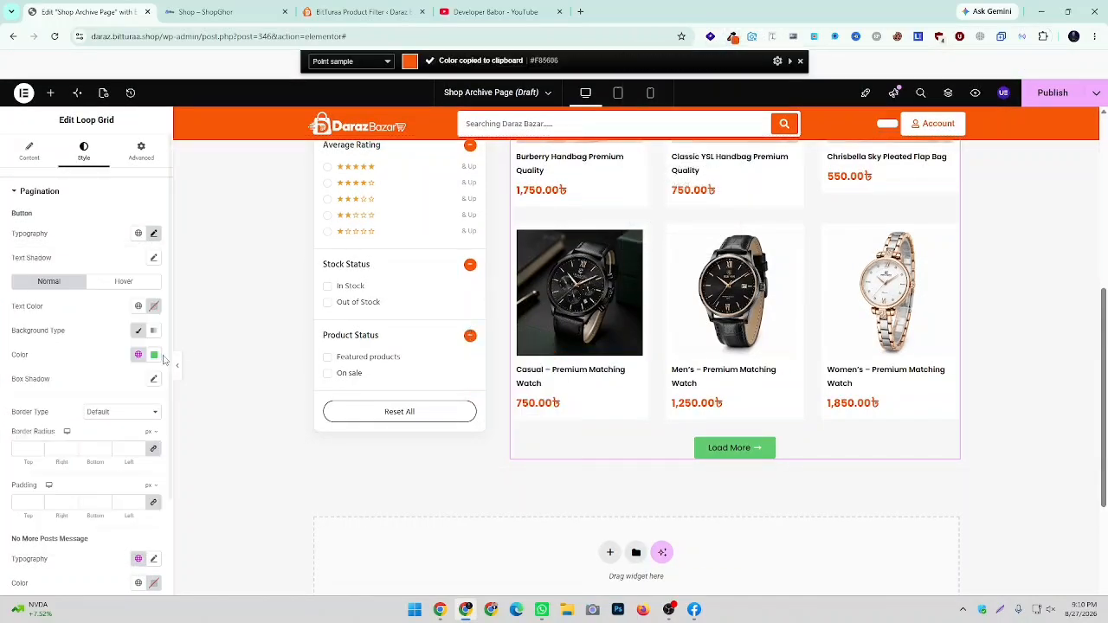
{"action": "left_click", "coordinate": [153, 355]}
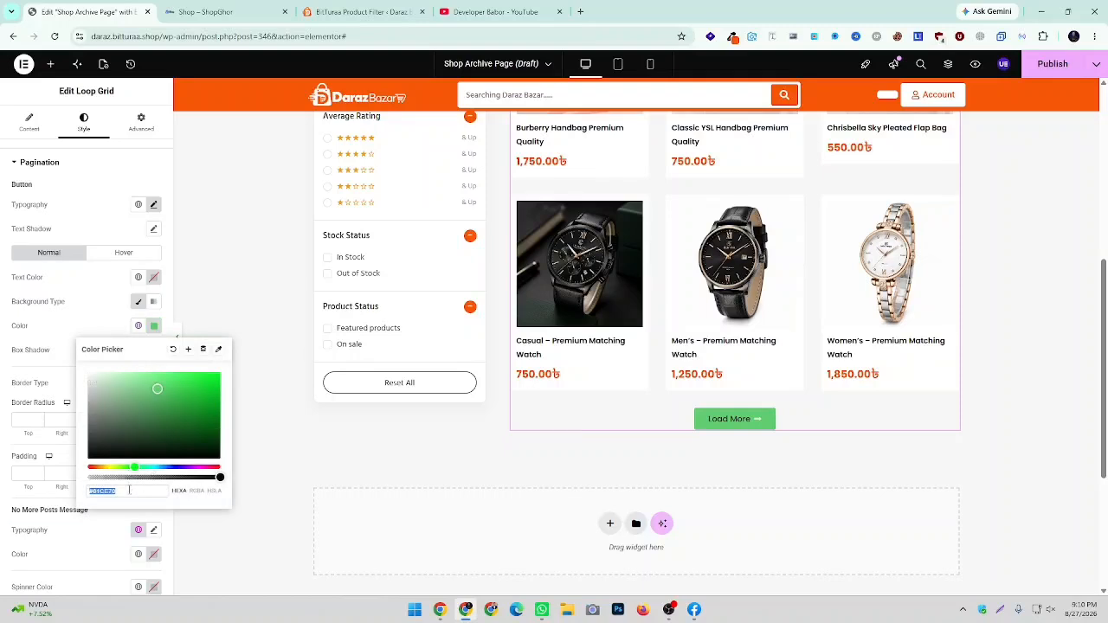
{"action": "right_click", "coordinate": [130, 491]}
{"action": "left_click", "coordinate": [169, 226]}
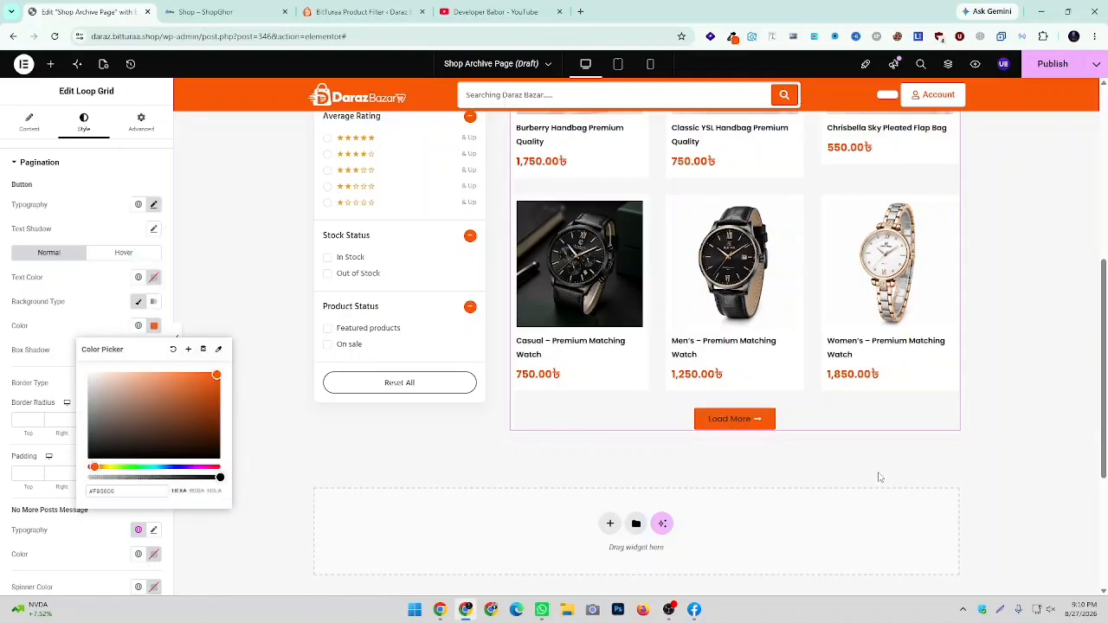
Set the Load More button's text color to white (#FFFFFF)
{"action": "left_click", "coordinate": [155, 278]}
{"action": "type", "text": "#ffffff"}
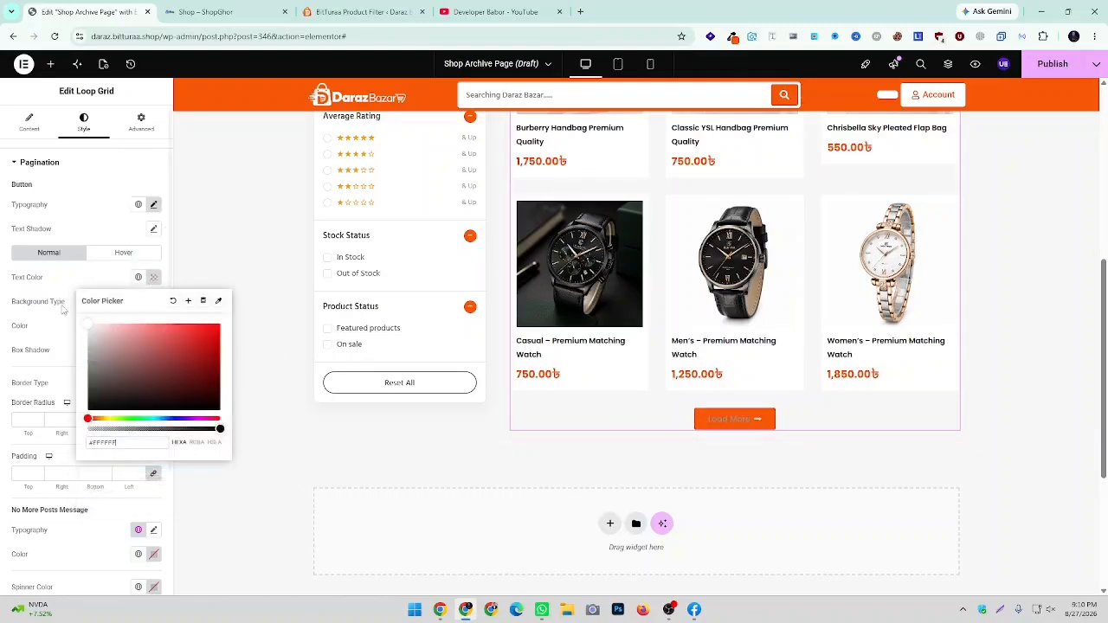
{"action": "left_click", "coordinate": [6, 311]}
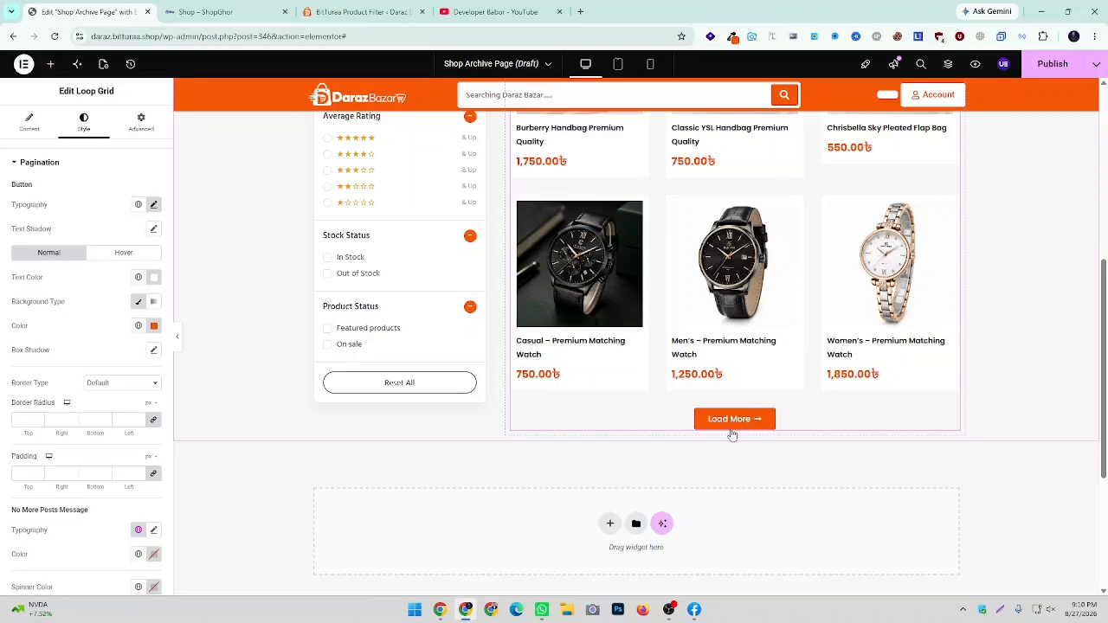
Set the Load More button's padding to 10 px top and bottom, 20 px right and left, and its border radius to 2 px
{"action": "scroll", "coordinate": [733, 436], "scroll_direction": "down", "scroll_amount": 2}
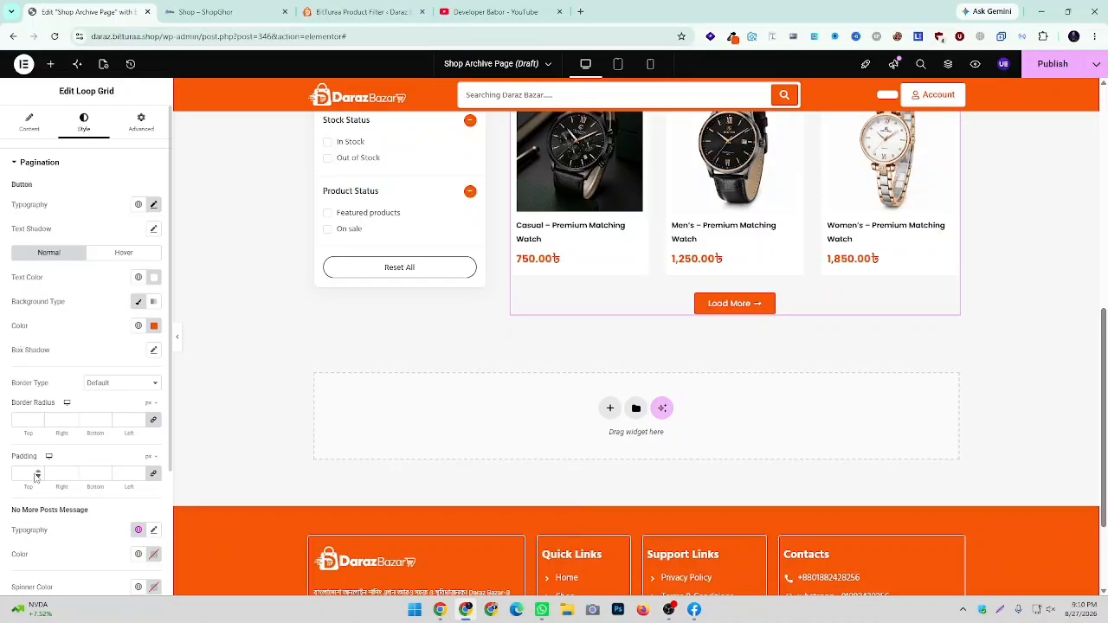
{"action": "left_click", "coordinate": [153, 473]}
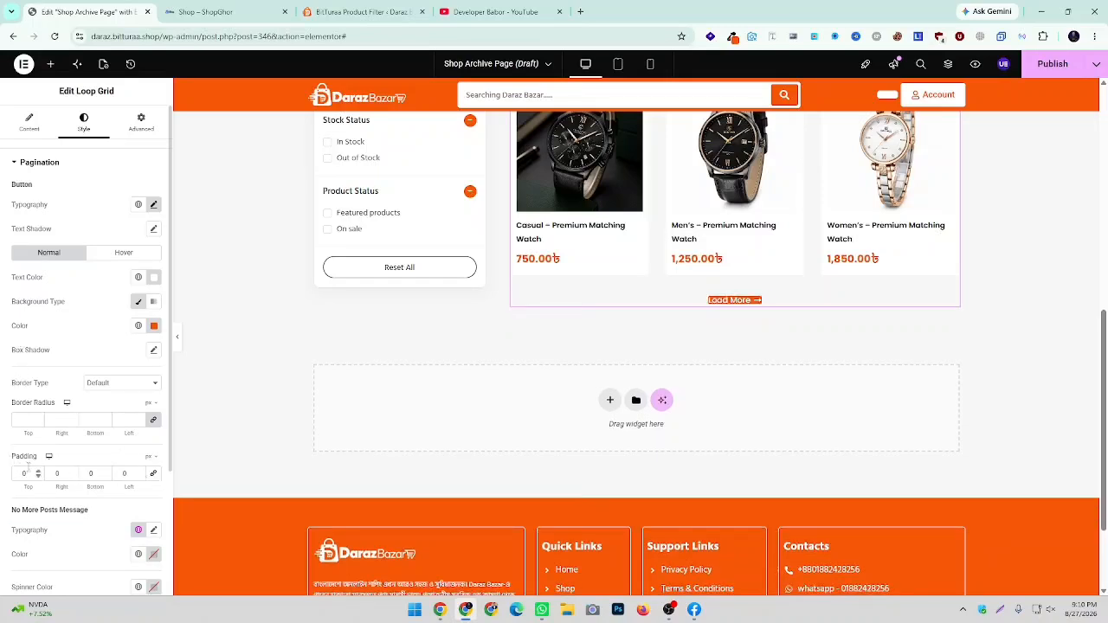
{"action": "left_click", "coordinate": [10, 472]}
{"action": "type", "text": "10"}
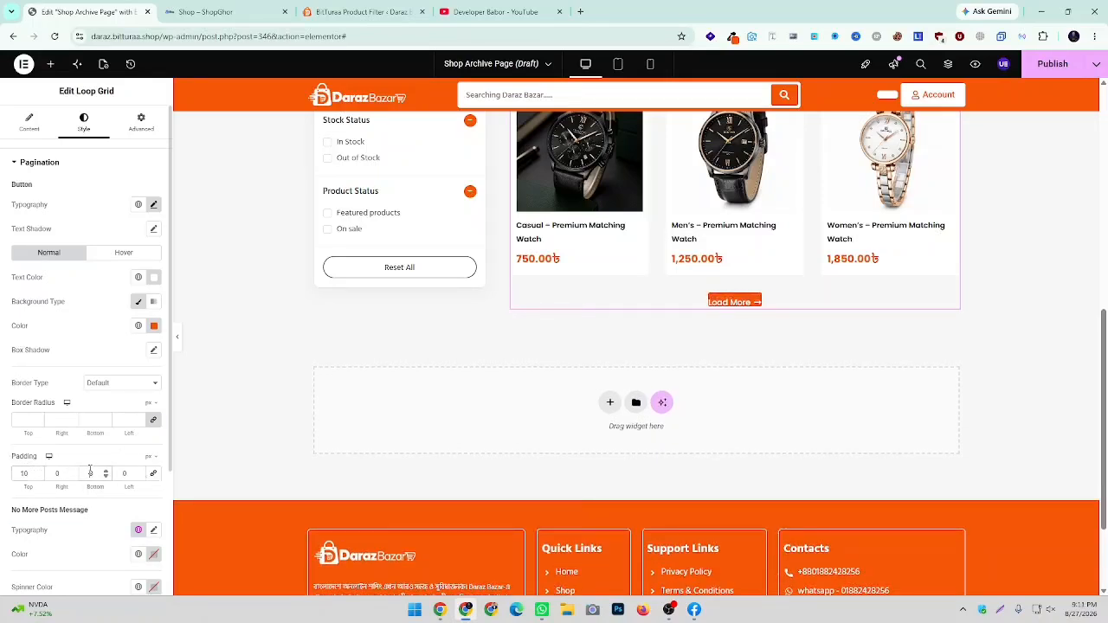
{"action": "left_click", "coordinate": [89, 472]}
{"action": "type", "text": "10"}
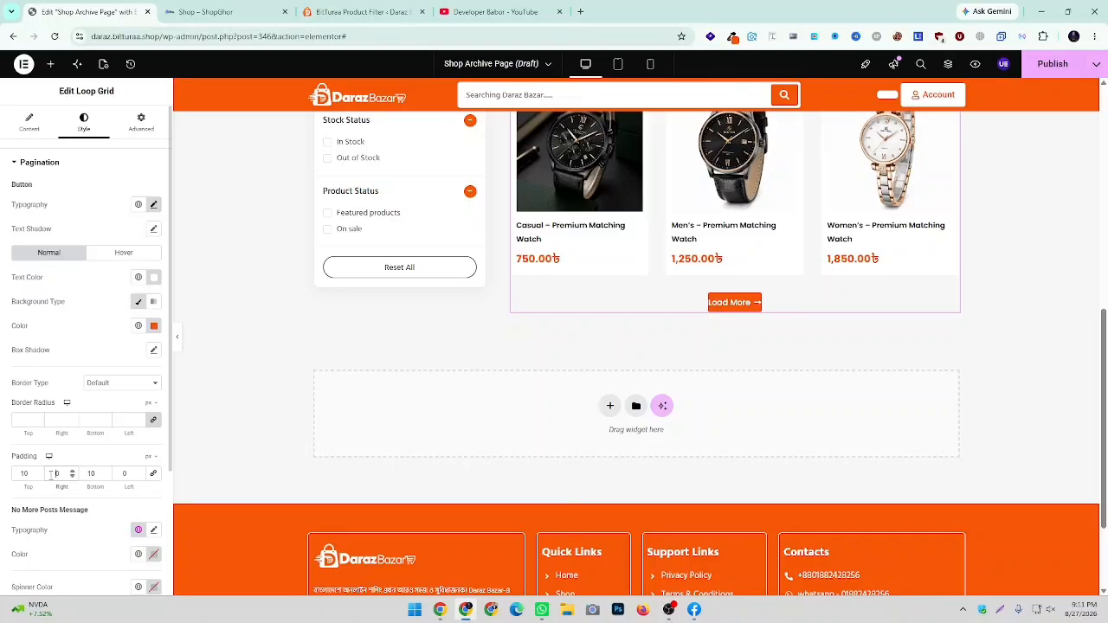
{"action": "left_click", "coordinate": [51, 474]}
{"action": "type", "text": "20"}
{"action": "left_click", "coordinate": [105, 473]}
{"action": "type", "text": "20"}
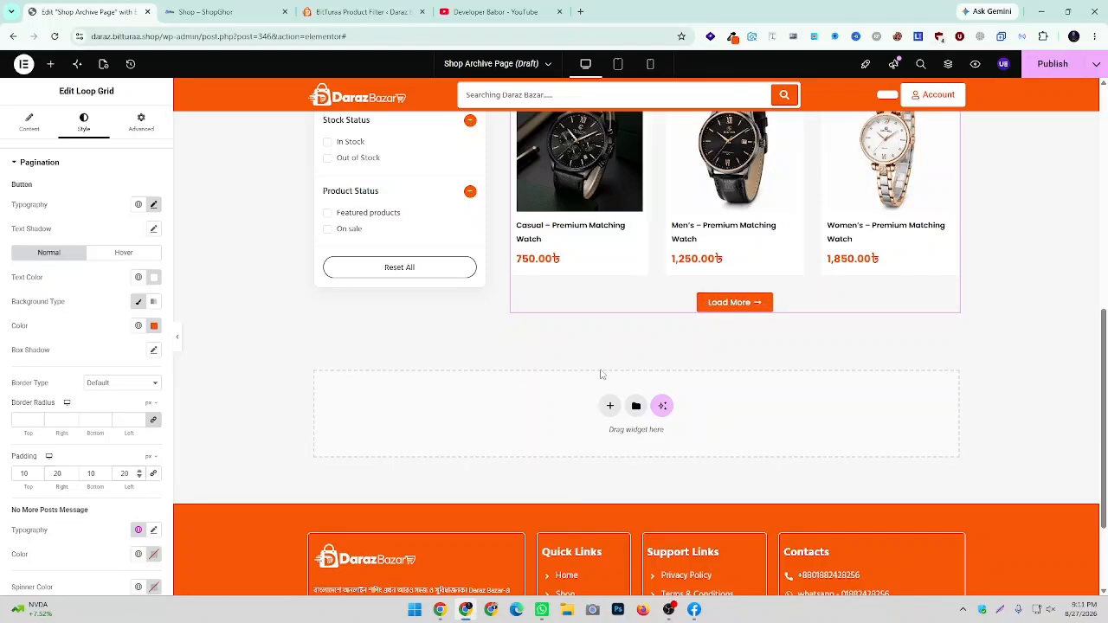
{"action": "scroll", "coordinate": [28, 441], "scroll_direction": "down", "scroll_amount": 2}
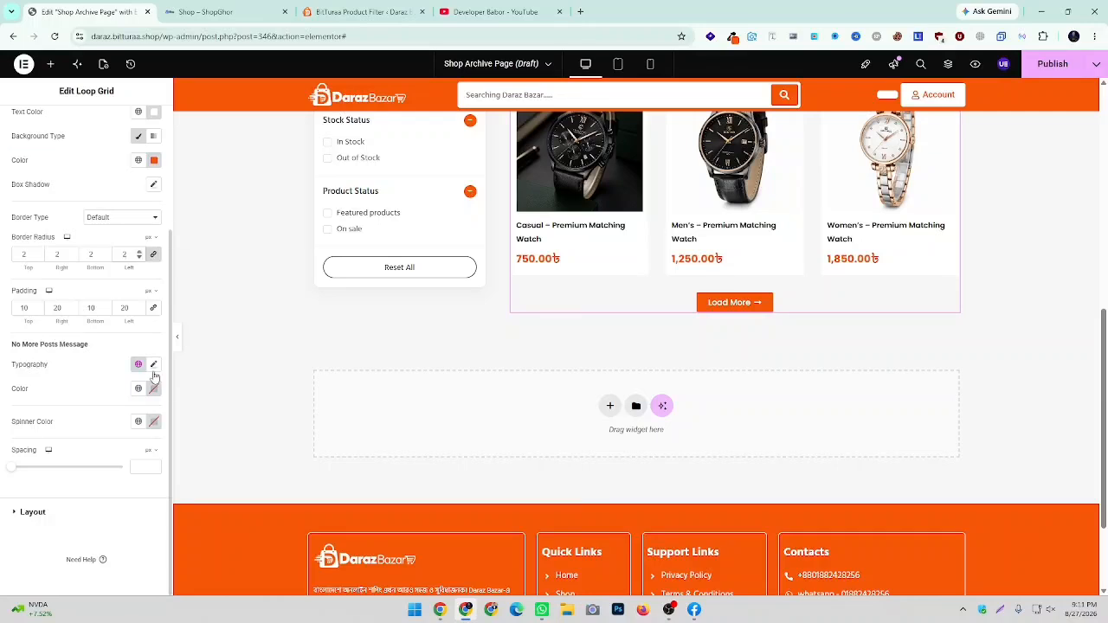
Set the product grid's gap between columns and gap between rows to 10 px
{"action": "left_click", "coordinate": [39, 520]}
{"action": "scroll", "coordinate": [563, 390], "scroll_direction": "up", "scroll_amount": 4}
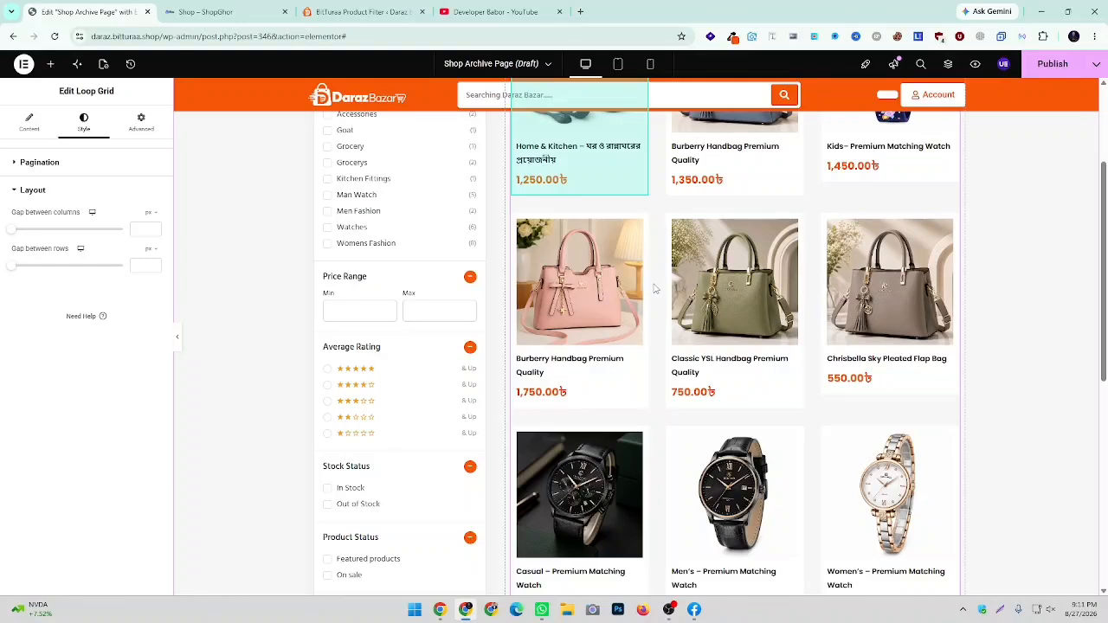
{"action": "scroll", "coordinate": [655, 289], "scroll_direction": "up", "scroll_amount": 1}
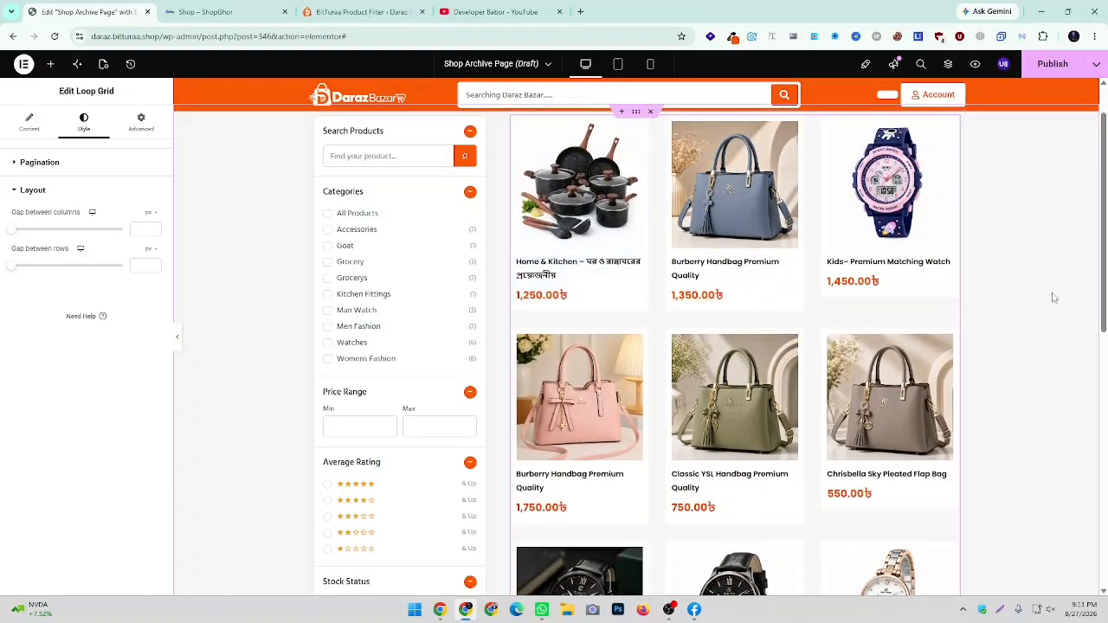
{"action": "scroll", "coordinate": [1053, 298], "scroll_direction": "up", "scroll_amount": 1}
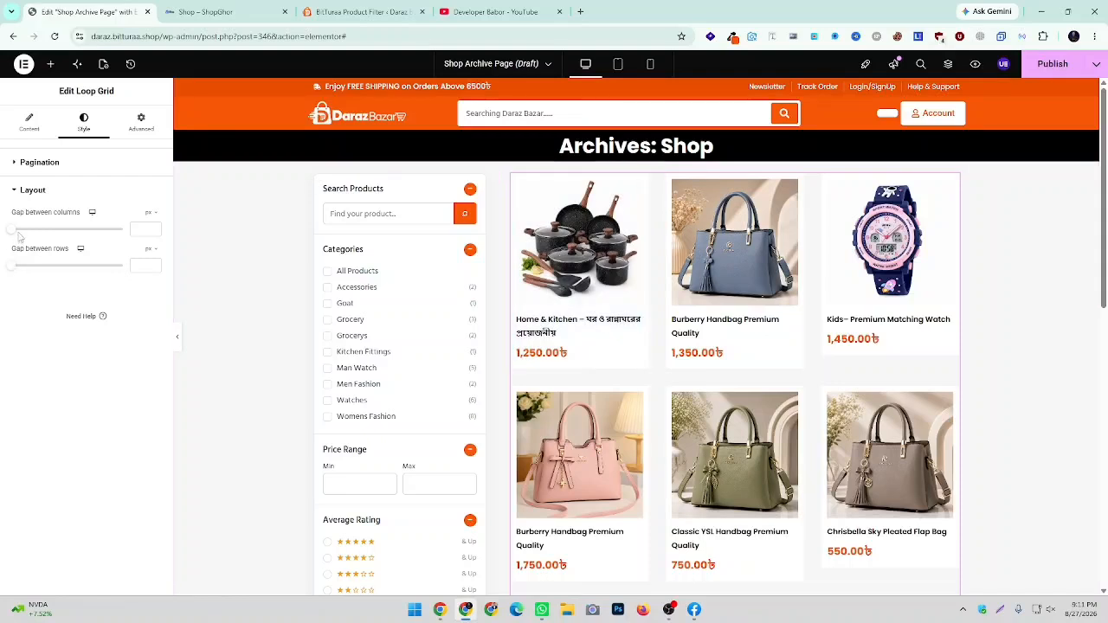
{"action": "type", "text": "10"}
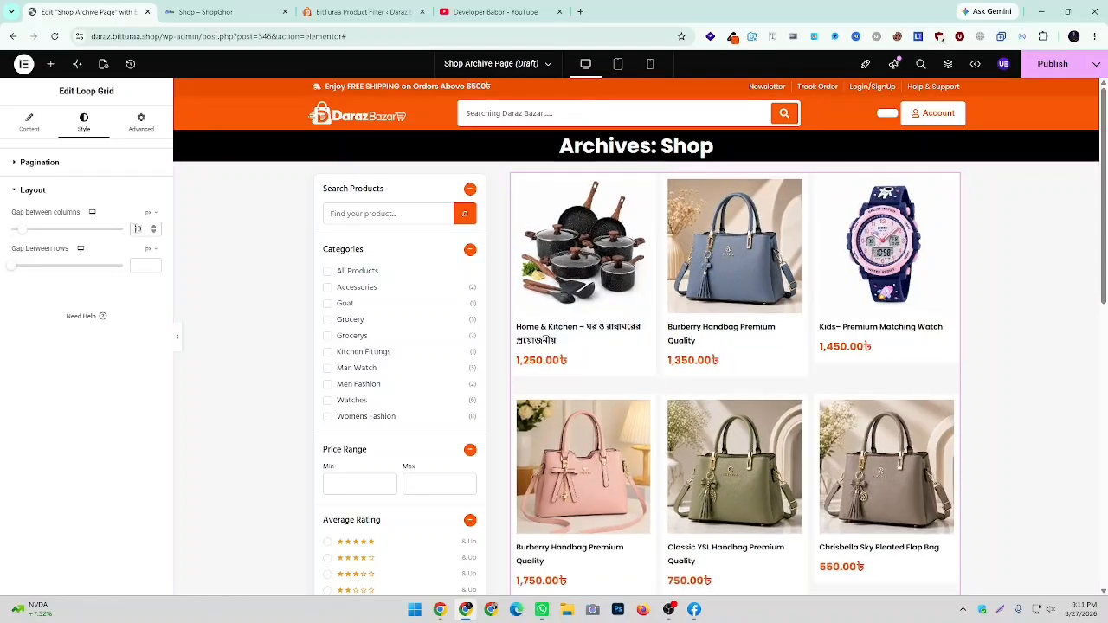
{"action": "type", "text": "10"}
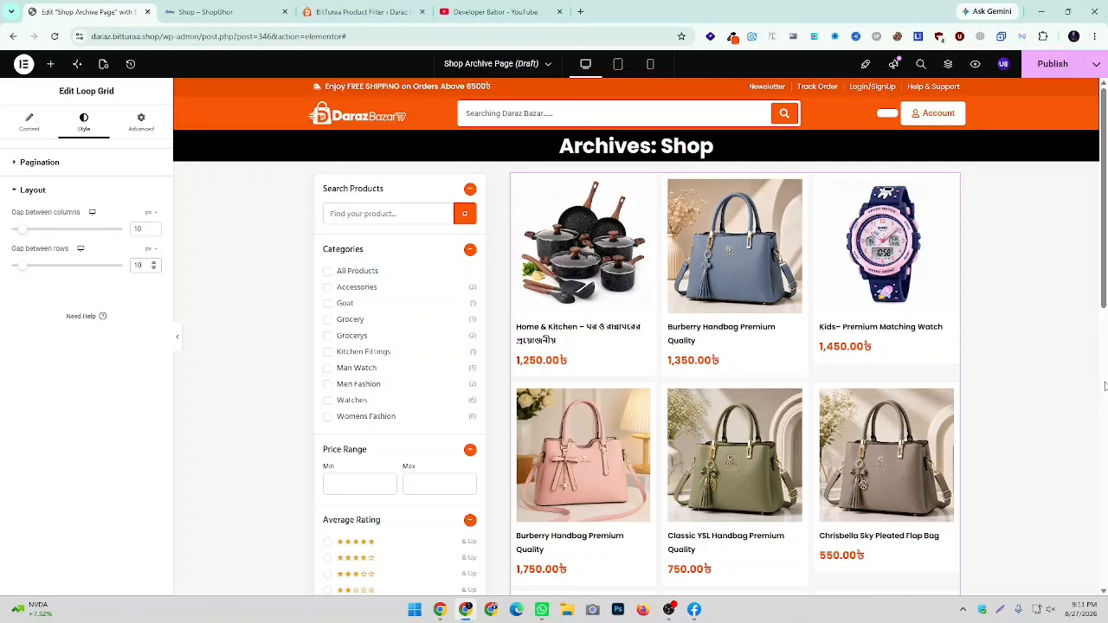
Reduce the product grid's column gap and row gap to 5 px each
{"action": "scroll", "coordinate": [1105, 386], "scroll_direction": "down", "scroll_amount": 5}
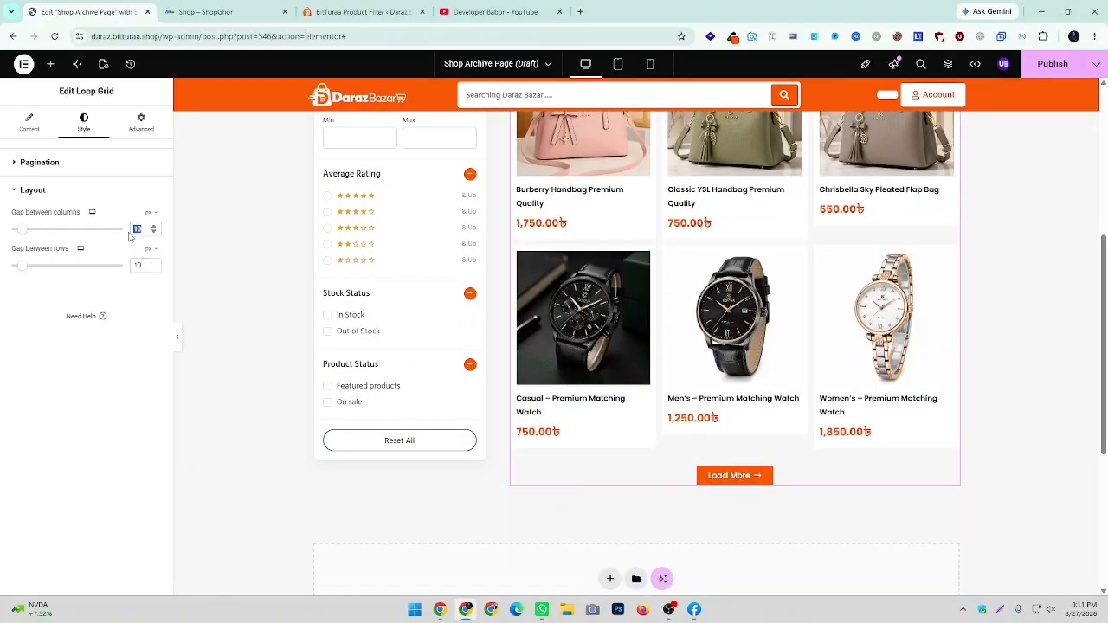
{"action": "type", "text": "5"}
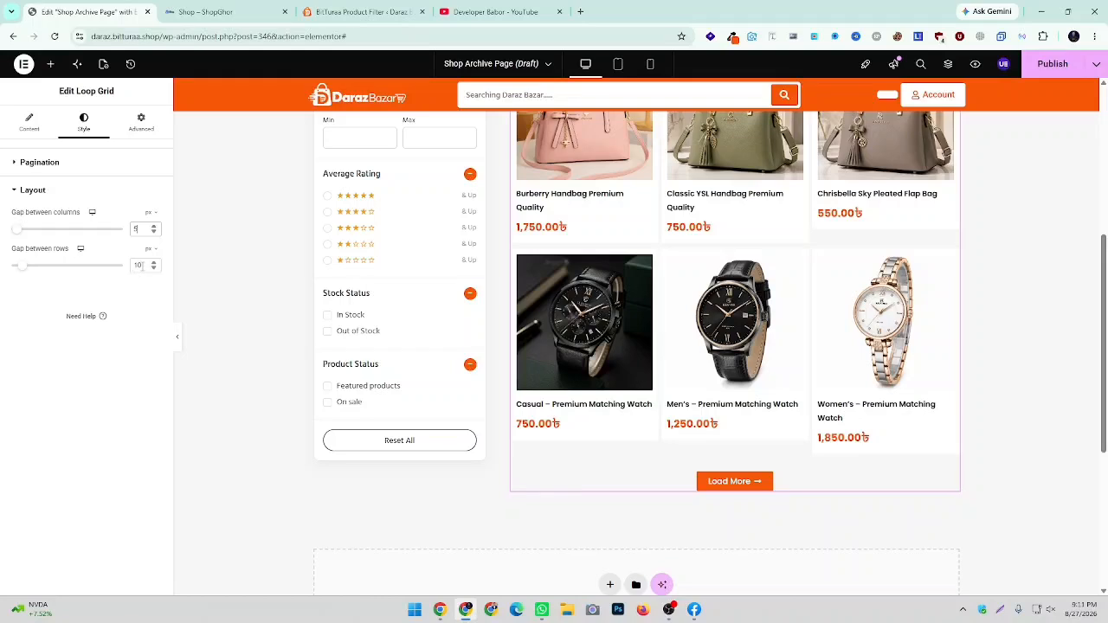
{"action": "type", "text": "5"}
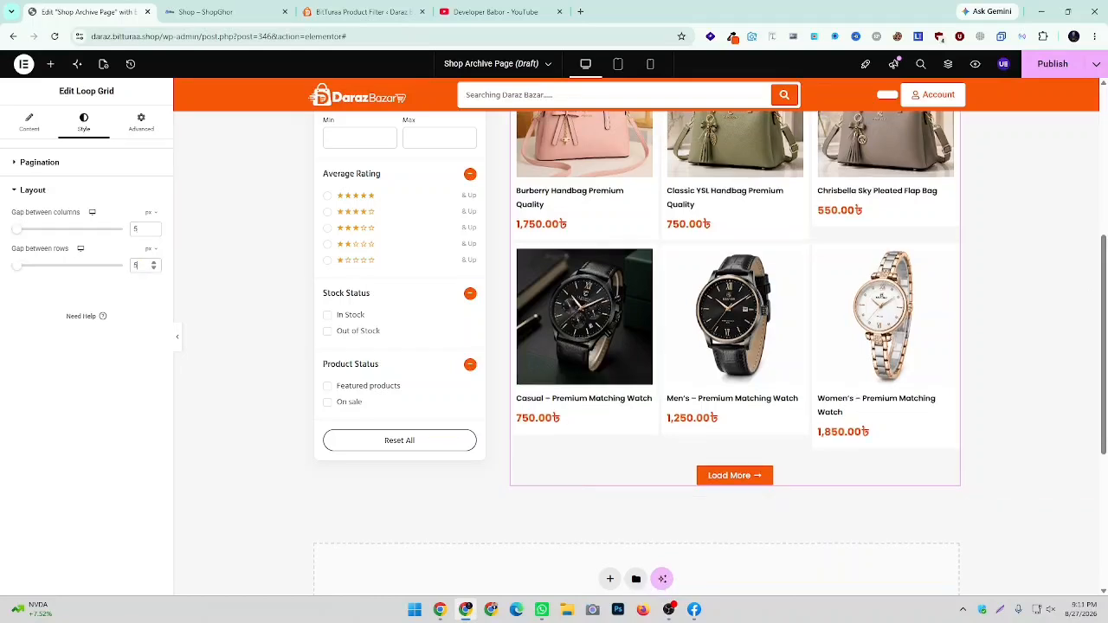
Review the product cards, filter sidebar, Load More button and footer across the whole desktop page
{"action": "scroll", "coordinate": [1101, 338], "scroll_direction": "up", "scroll_amount": 1}
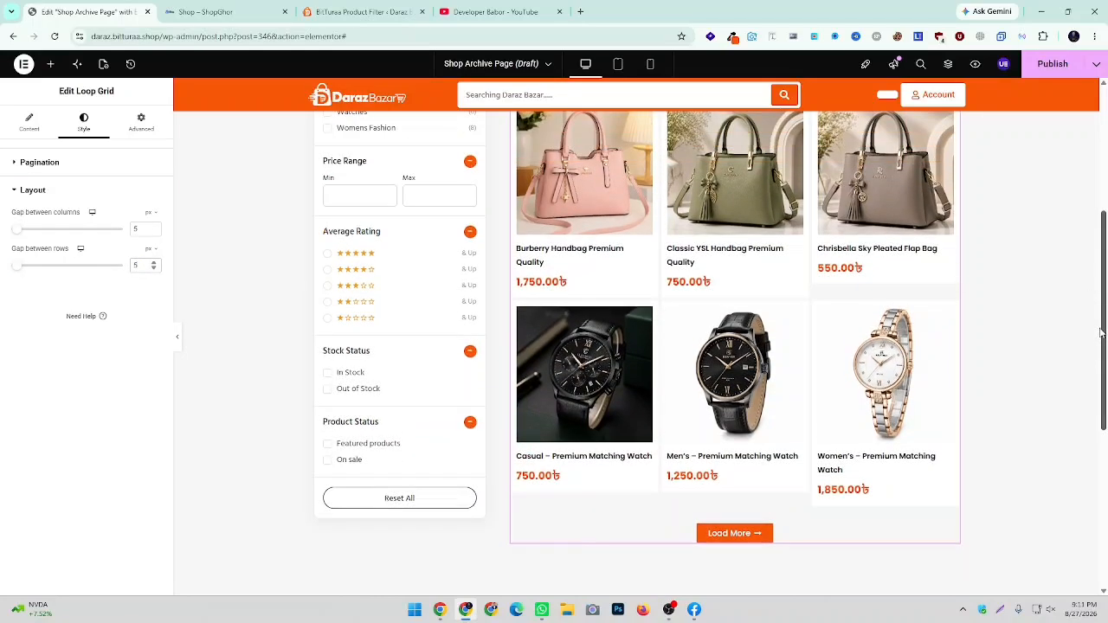
{"action": "mouse_move", "coordinate": [825, 479]}
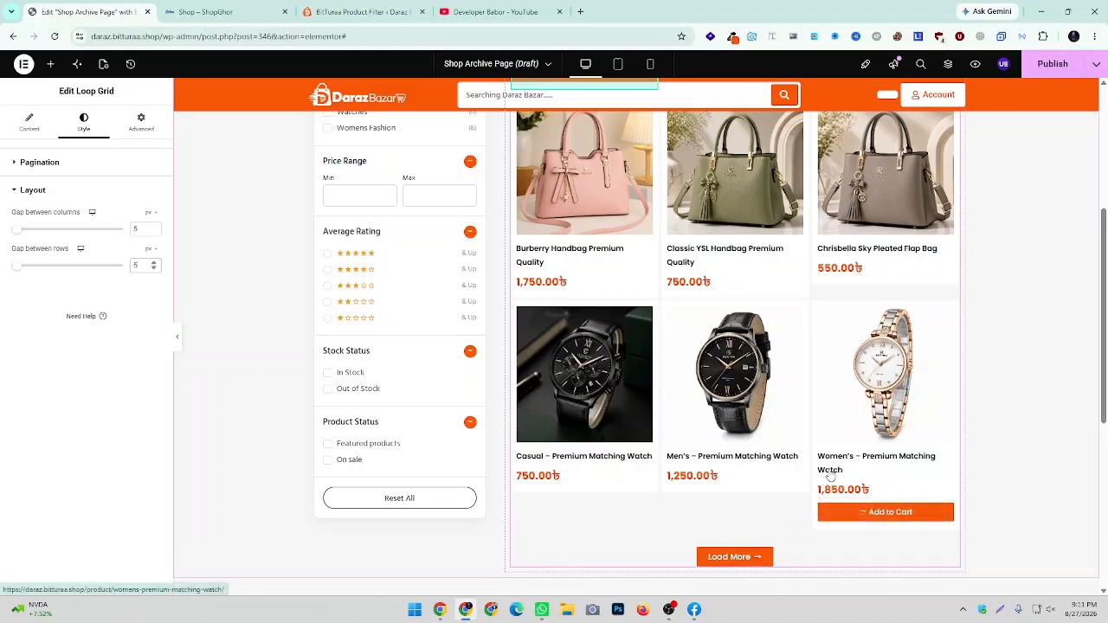
{"action": "scroll", "coordinate": [830, 475], "scroll_direction": "up", "scroll_amount": 4}
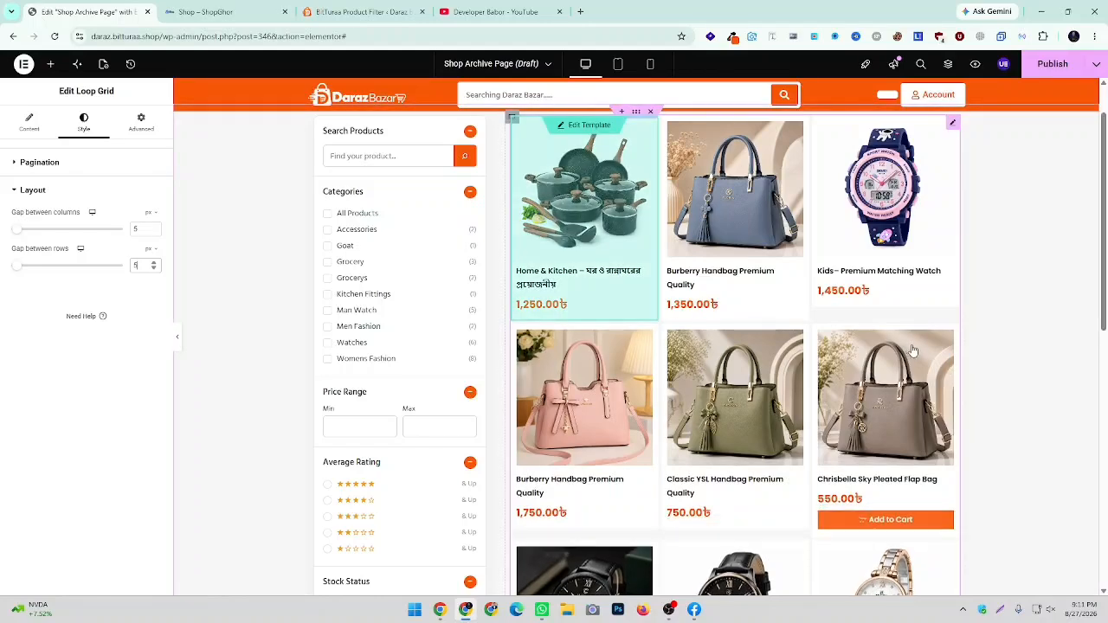
{"action": "scroll", "coordinate": [838, 341], "scroll_direction": "up", "scroll_amount": 1}
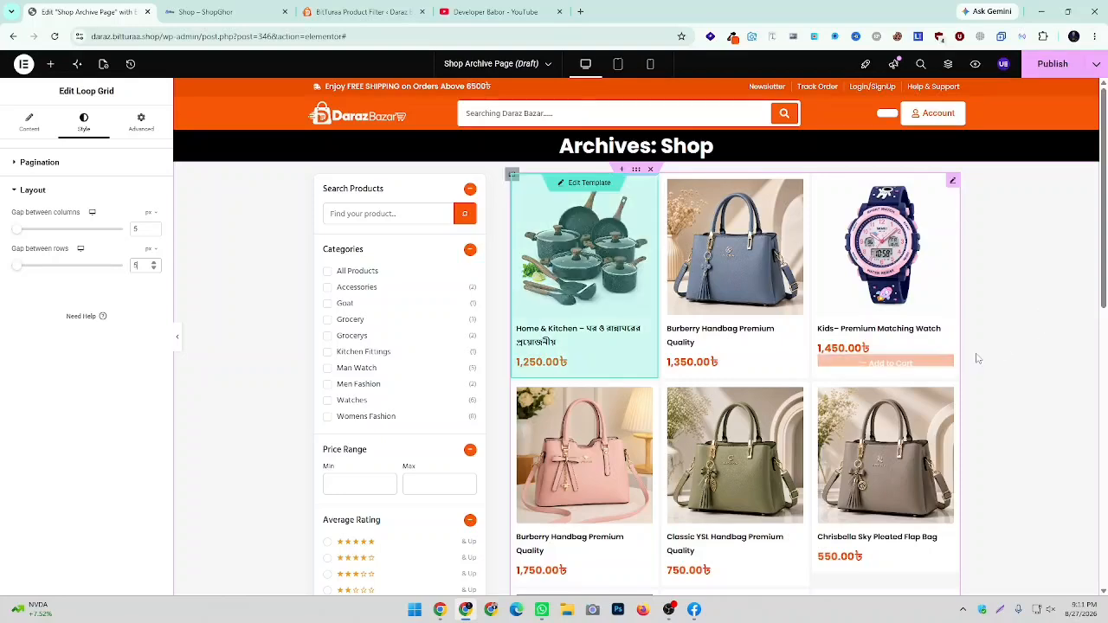
{"action": "scroll", "coordinate": [1027, 354], "scroll_direction": "down", "scroll_amount": 2}
{"action": "scroll", "coordinate": [1017, 357], "scroll_direction": "down", "scroll_amount": 10}
{"action": "scroll", "coordinate": [620, 291], "scroll_direction": "up", "scroll_amount": 11}
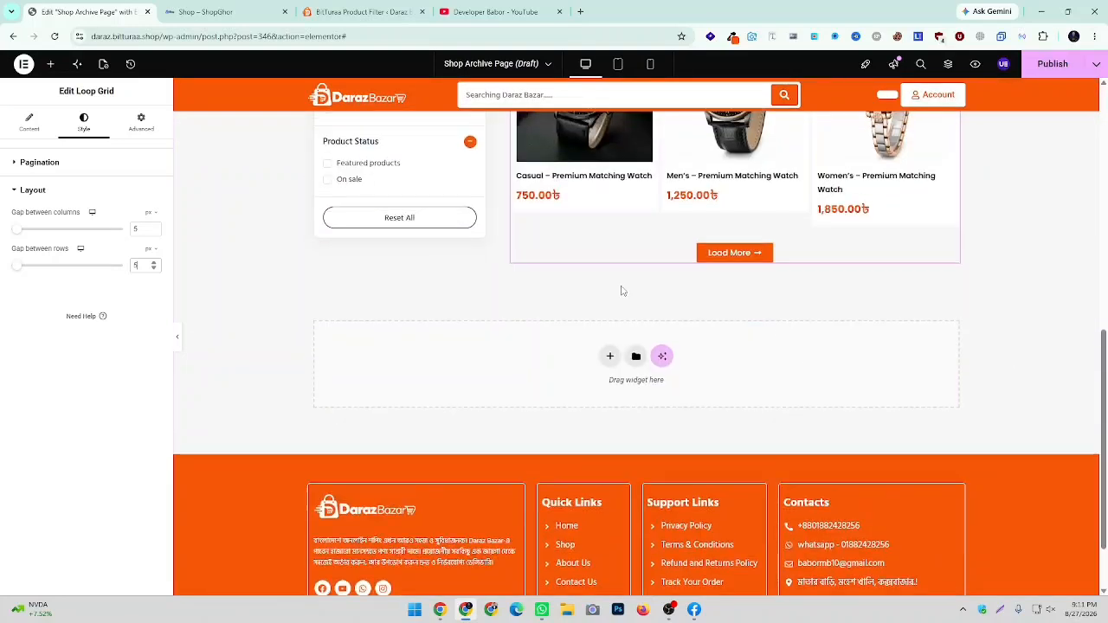
{"action": "scroll", "coordinate": [418, 285], "scroll_direction": "up", "scroll_amount": 1}
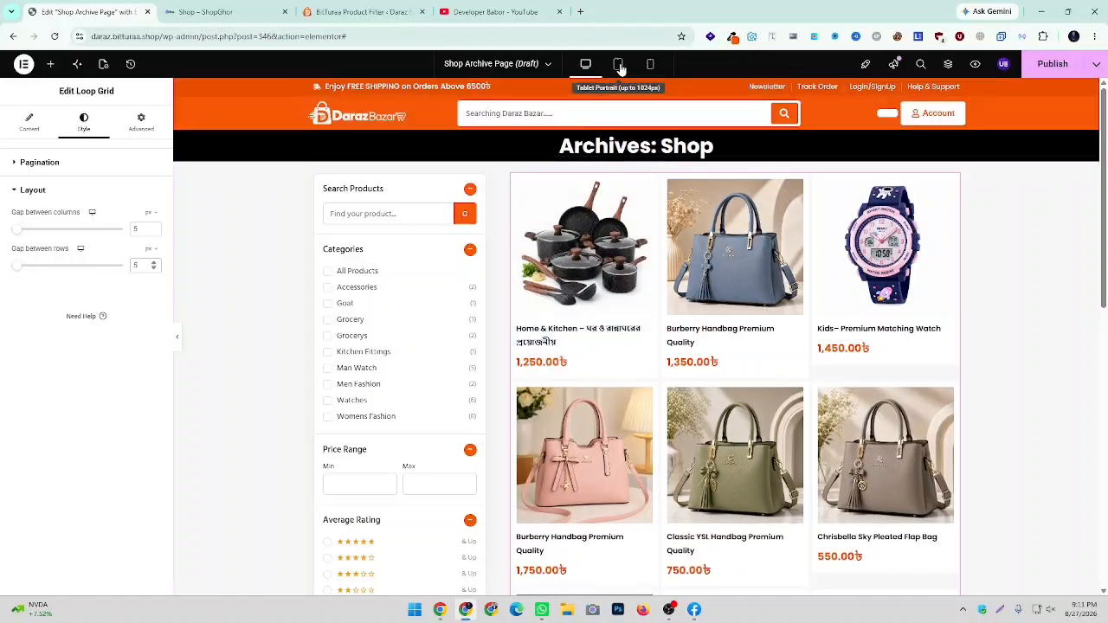
In the tablet portrait view, set the archive title's font size to 30 px
{"action": "left_click", "coordinate": [618, 66]}
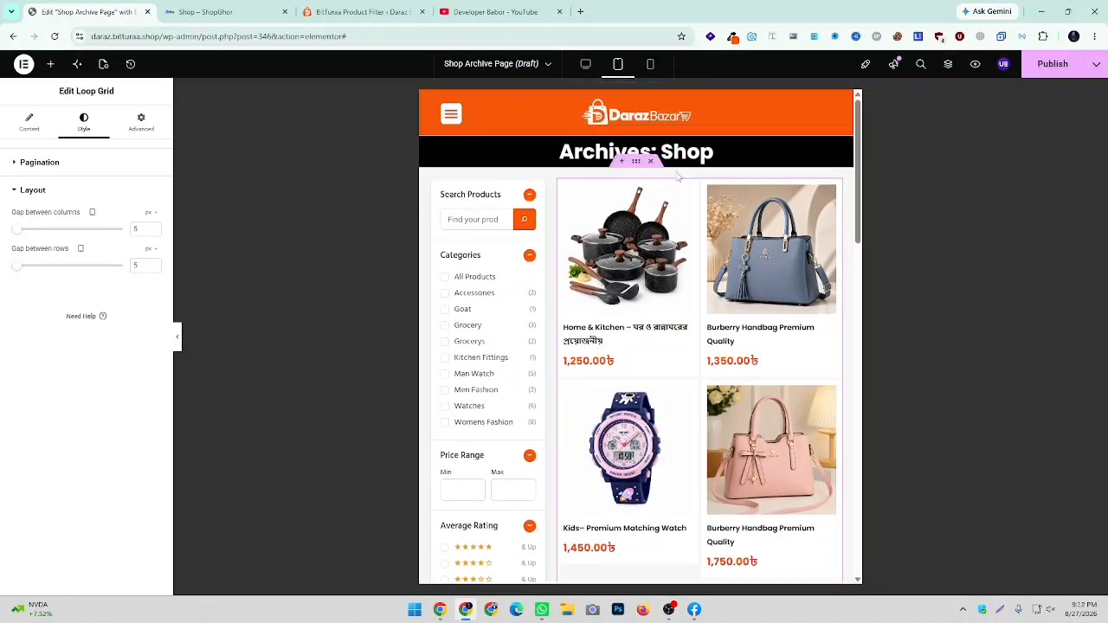
{"action": "left_click", "coordinate": [841, 151]}
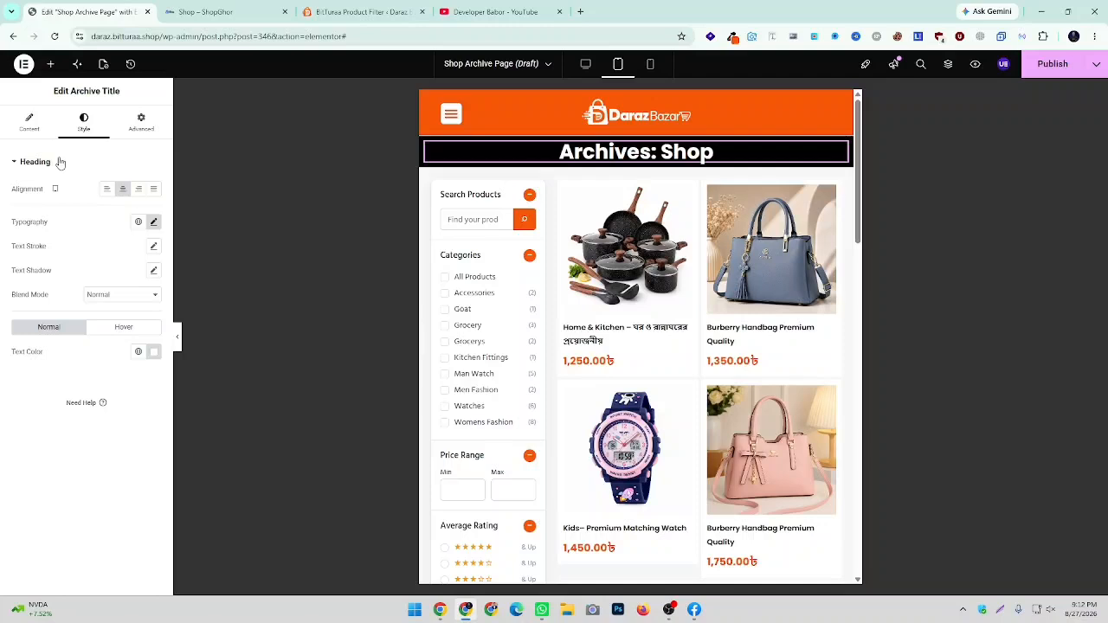
{"action": "left_click", "coordinate": [153, 221]}
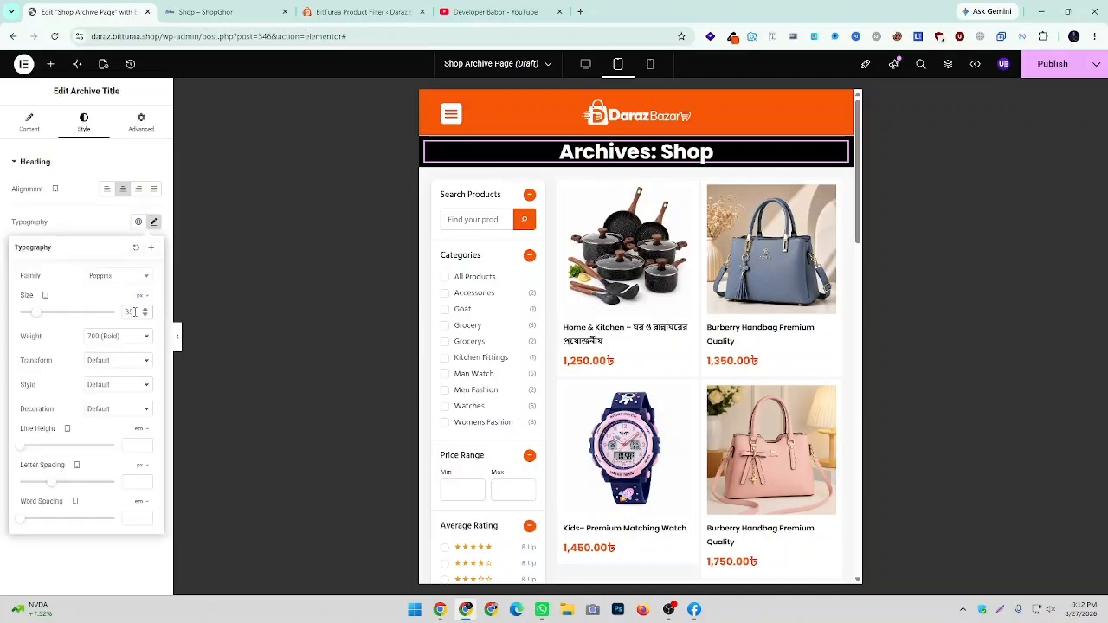
{"action": "key", "text": "BackSpace"}
{"action": "type", "text": "5"}
{"action": "left_click", "coordinate": [146, 315]}
{"action": "left_click", "coordinate": [146, 315]}
{"action": "left_click", "coordinate": [146, 315]}
{"action": "left_click", "coordinate": [145, 316]}
{"action": "left_click", "coordinate": [146, 315]}
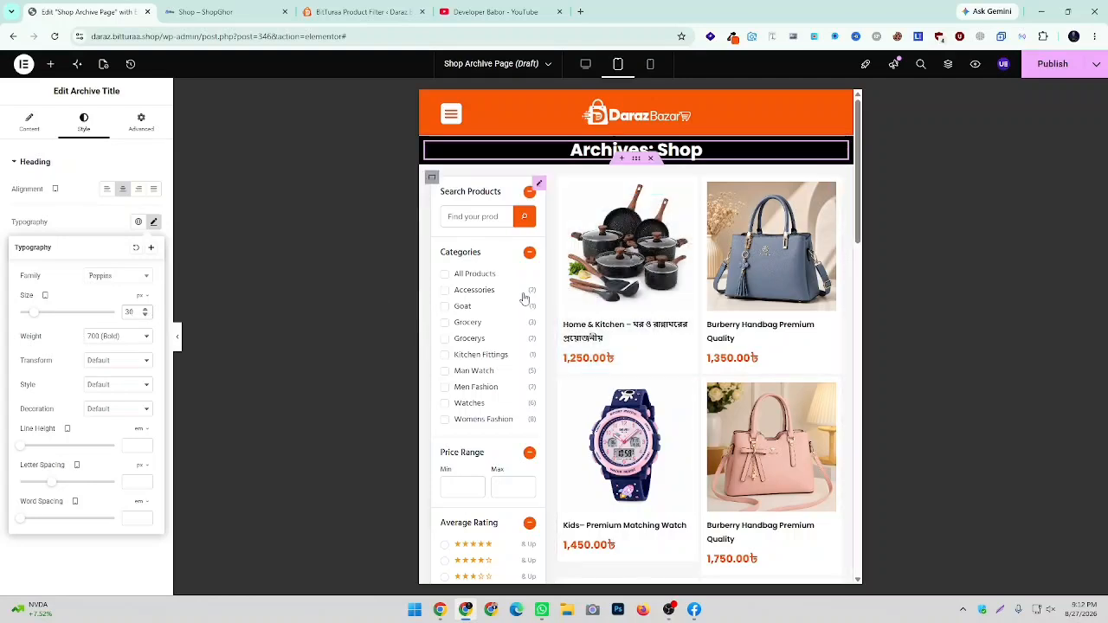
Set the filter sidebar container's tablet width to 40%
{"action": "left_click", "coordinate": [431, 178]}
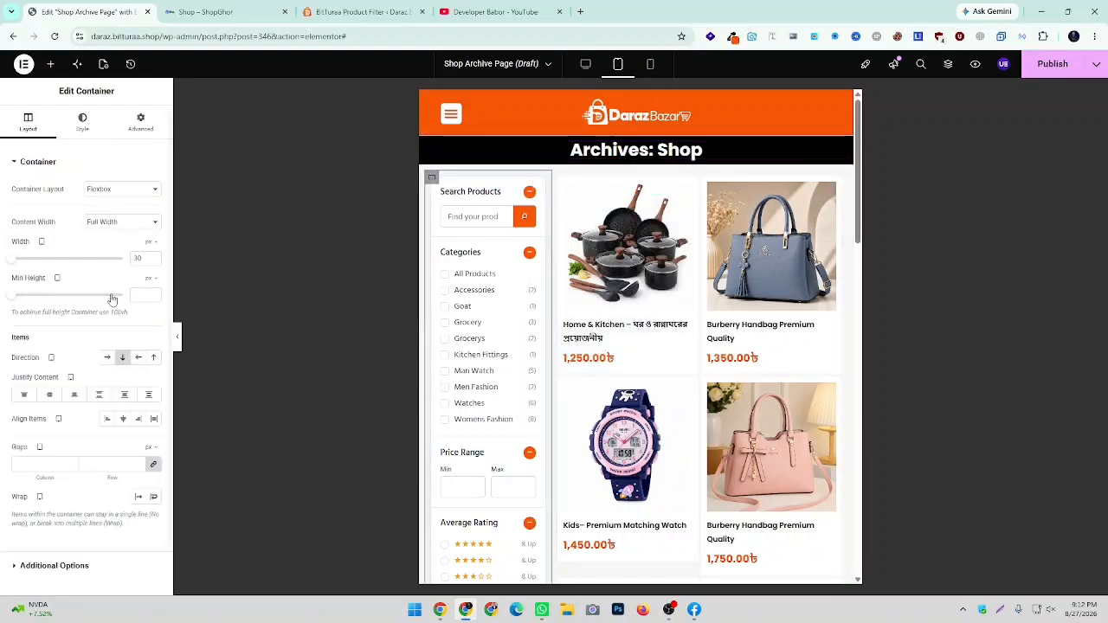
{"action": "left_click", "coordinate": [151, 244]}
{"action": "left_click", "coordinate": [149, 267]}
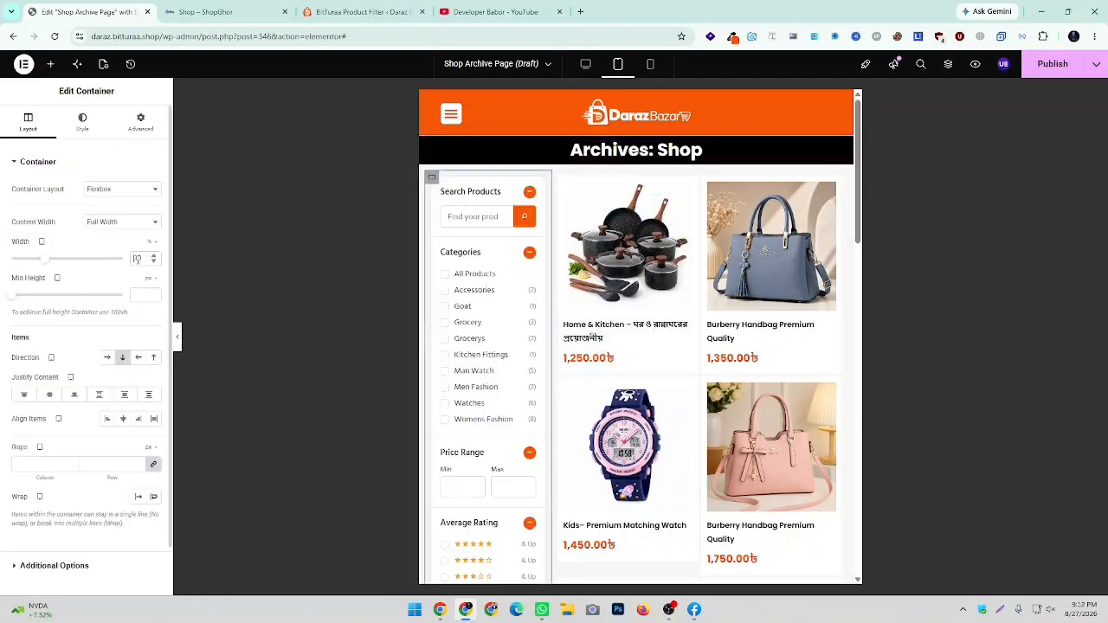
{"action": "key", "text": "BackSpace"}
{"action": "type", "text": "4"}
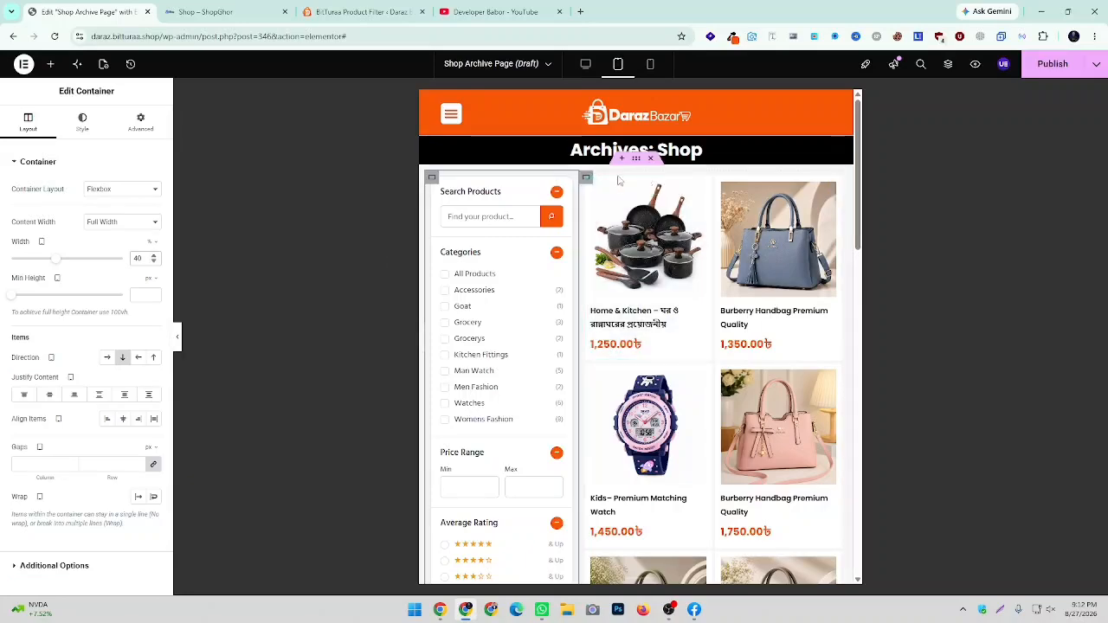
Inspect the product grid's containers and compare the page layout in the desktop and tablet views
{"action": "double_click", "coordinate": [585, 176]}
{"action": "left_click", "coordinate": [585, 175]}
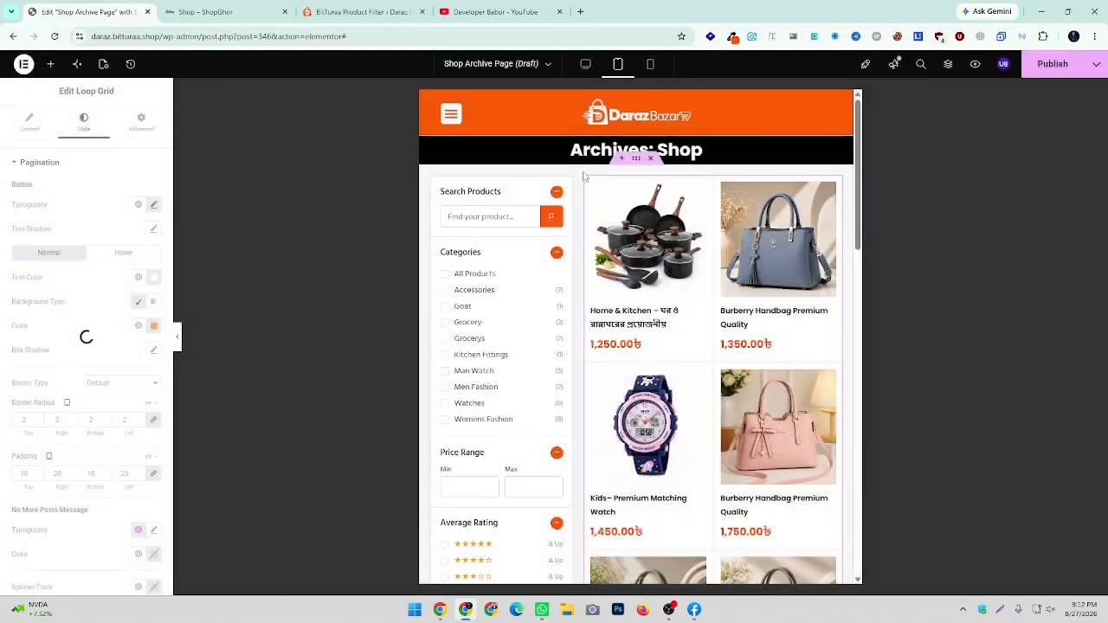
{"action": "left_click", "coordinate": [585, 179]}
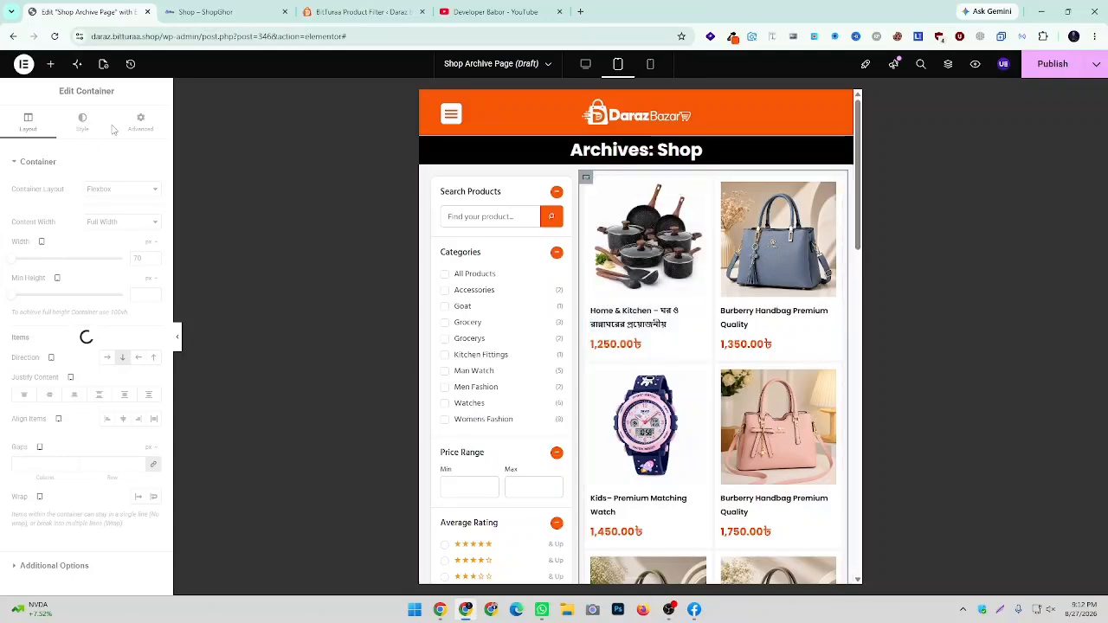
{"action": "left_click", "coordinate": [585, 64]}
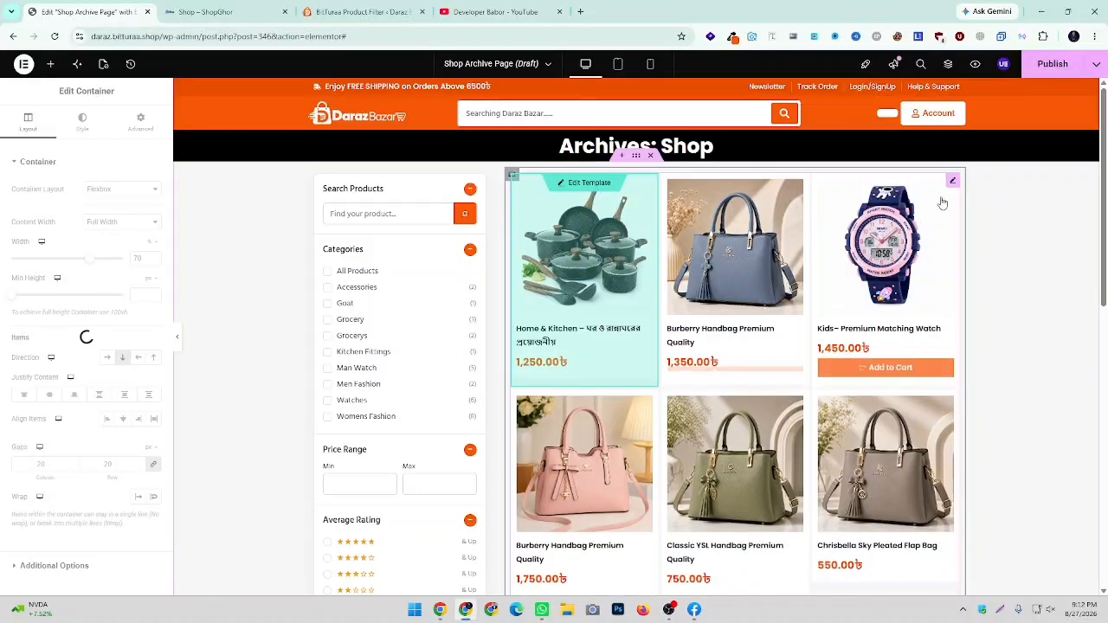
{"action": "left_click", "coordinate": [636, 156]}
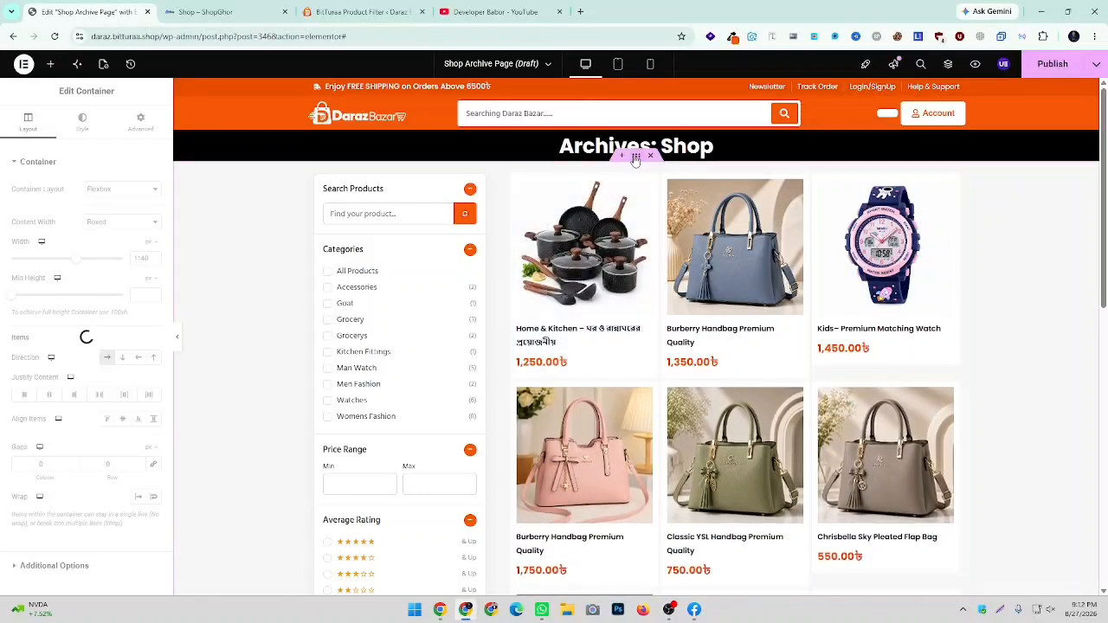
{"action": "left_click", "coordinate": [617, 64]}
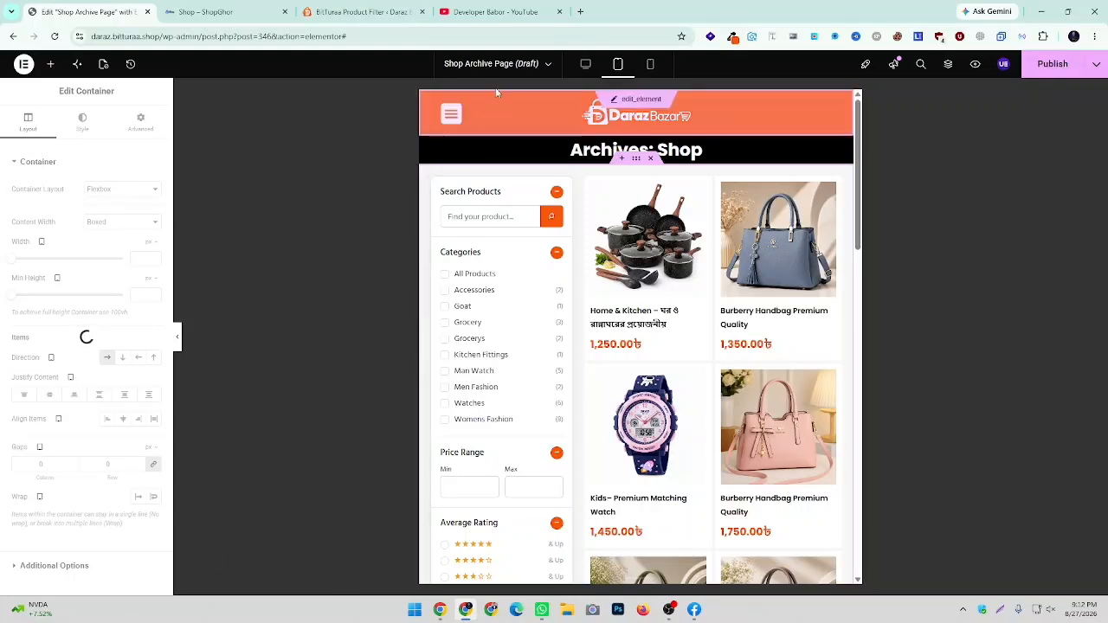
{"action": "left_click", "coordinate": [585, 64]}
{"action": "left_click", "coordinate": [618, 65]}
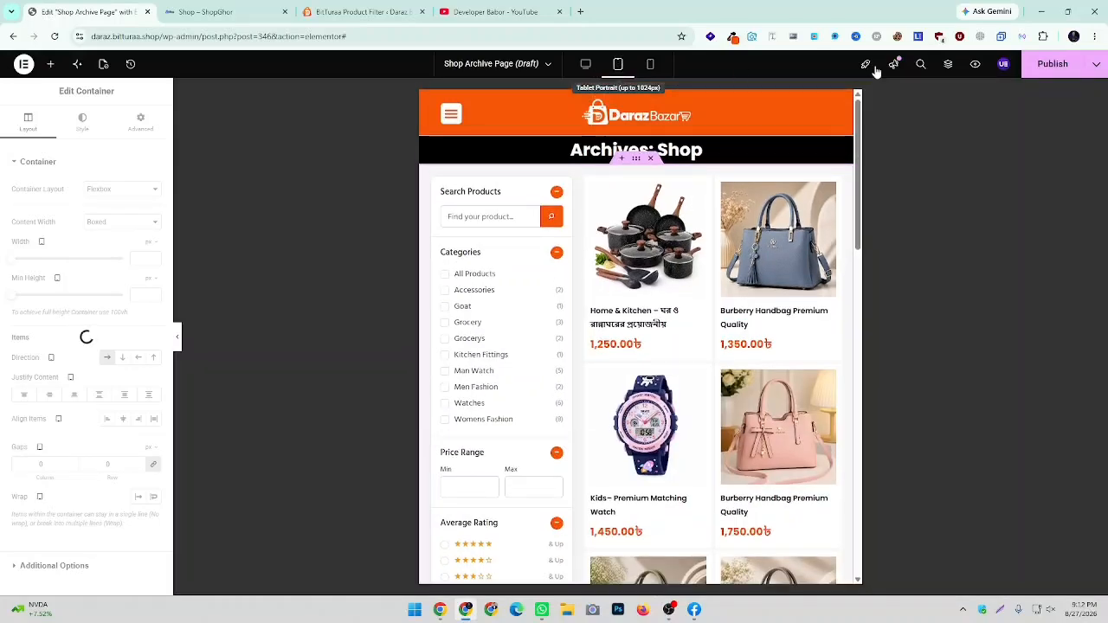
Start publishing the Shop Archive Page template so its display conditions can be chosen
{"action": "left_click", "coordinate": [1055, 67]}
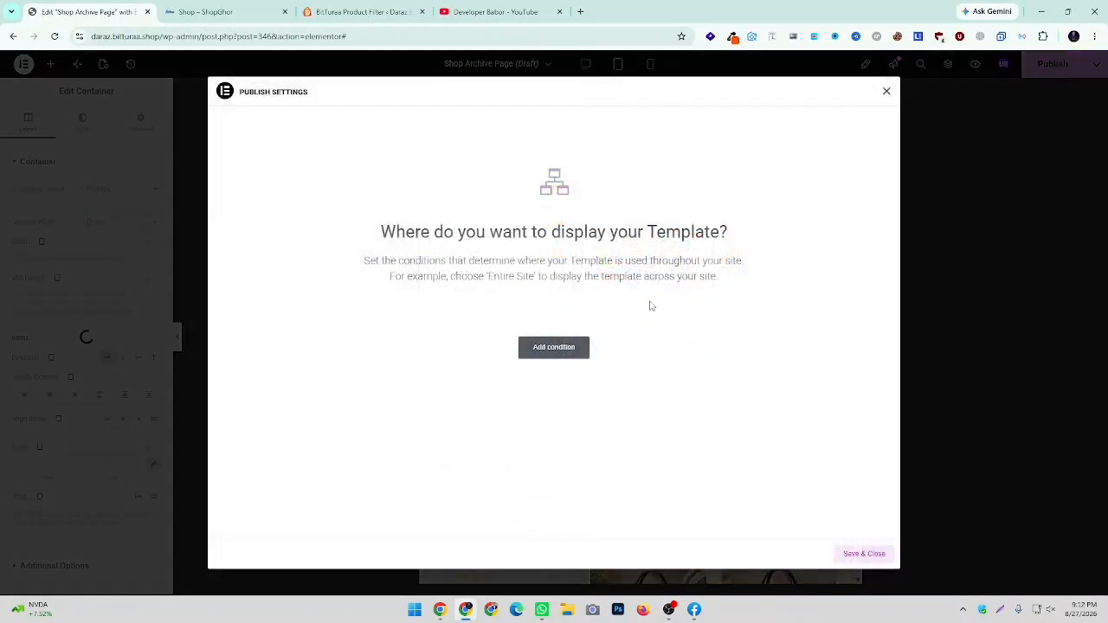
{"action": "left_click", "coordinate": [553, 350]}
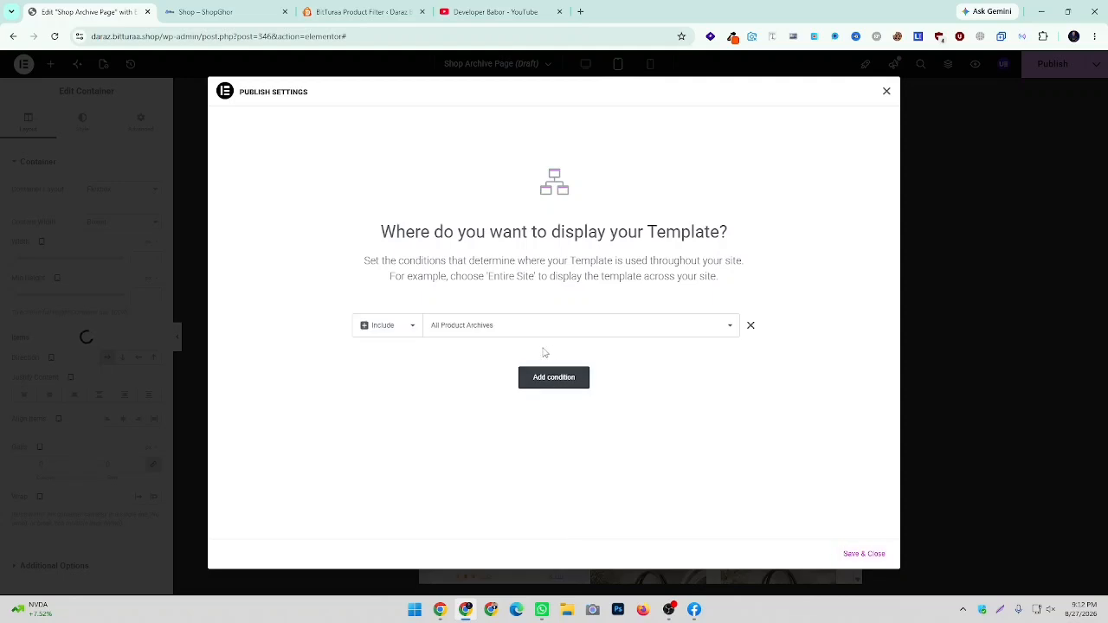
{"action": "left_click", "coordinate": [457, 329]}
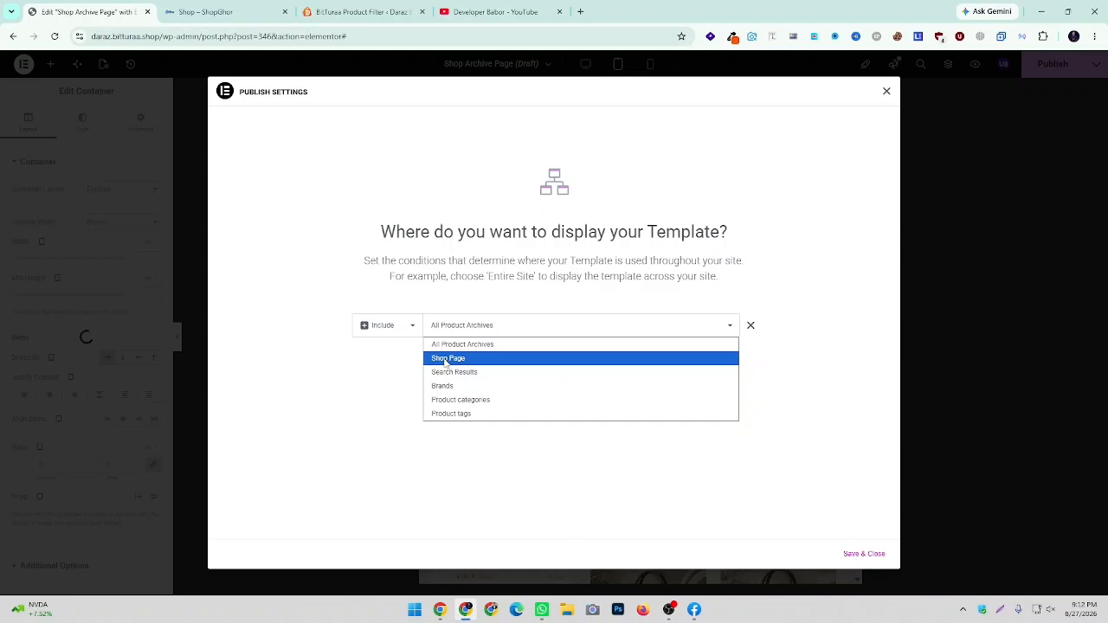
{"action": "left_click", "coordinate": [446, 358]}
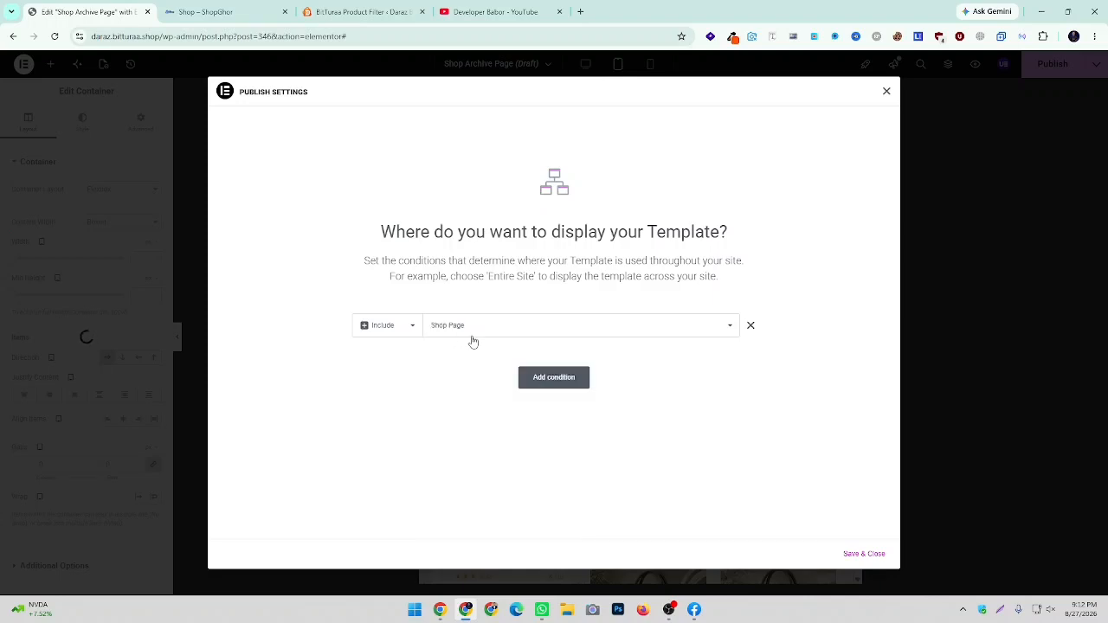
{"action": "left_click", "coordinate": [554, 378]}
{"action": "left_click", "coordinate": [751, 326]}
{"action": "left_click", "coordinate": [750, 327]}
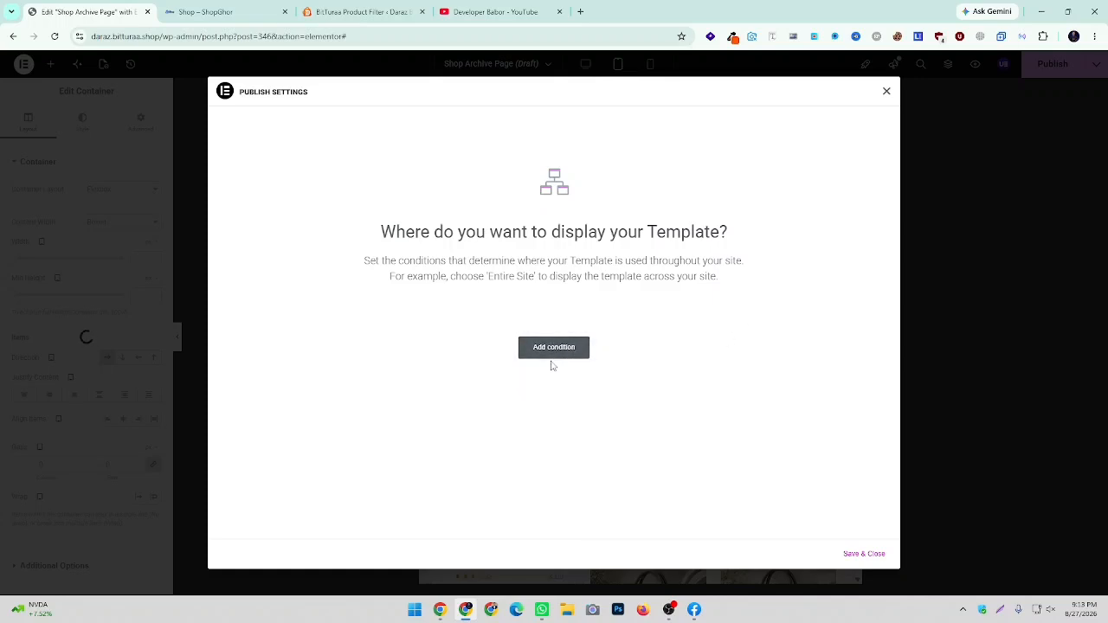
Add a display condition that includes the Shop Page and save it to publish the template
{"action": "left_click", "coordinate": [551, 349]}
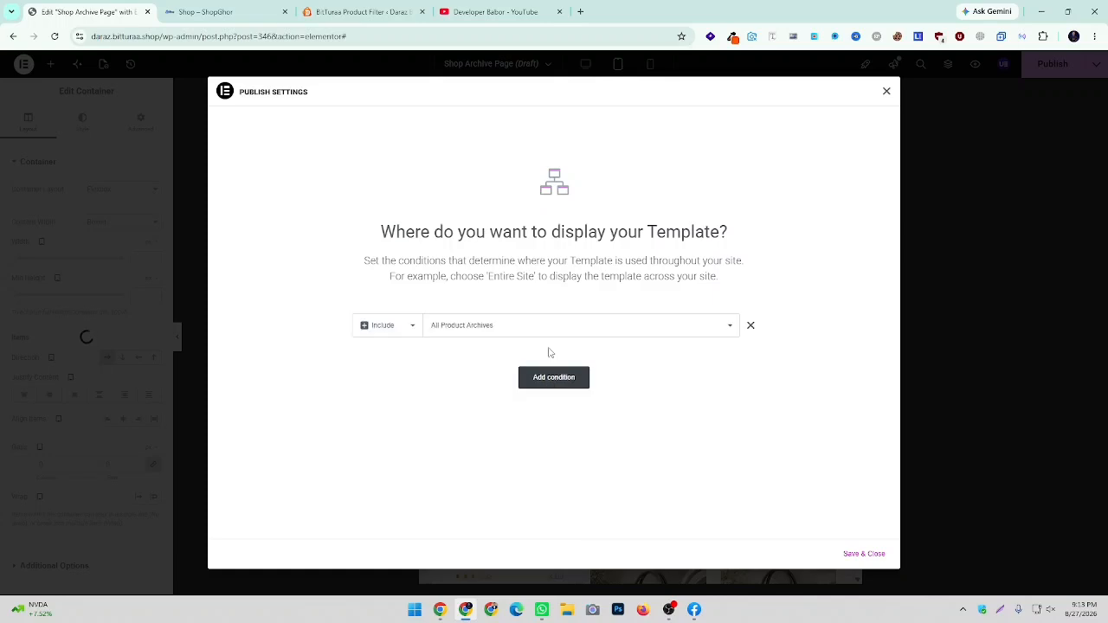
{"action": "left_click", "coordinate": [404, 324]}
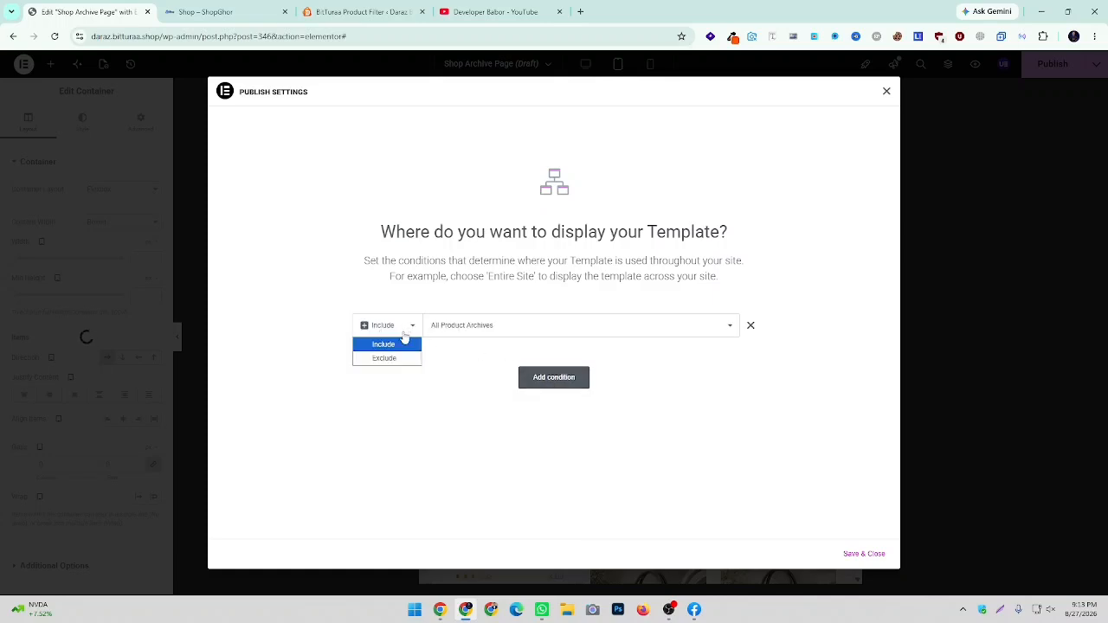
{"action": "left_click", "coordinate": [397, 346]}
{"action": "left_click", "coordinate": [476, 330]}
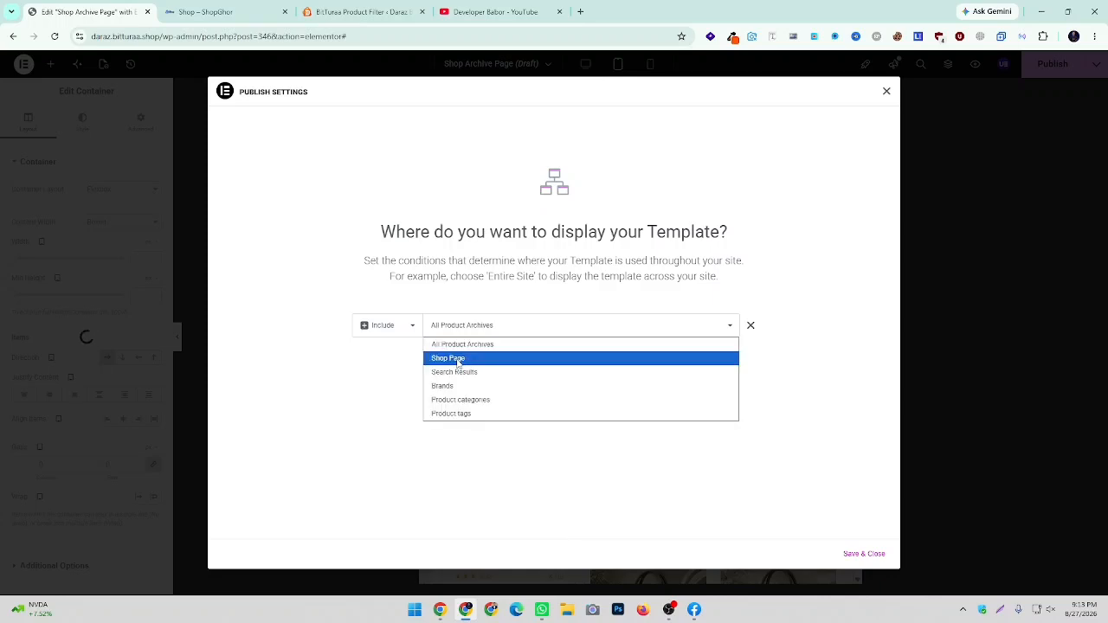
{"action": "left_click", "coordinate": [459, 360]}
{"action": "left_click", "coordinate": [854, 558]}
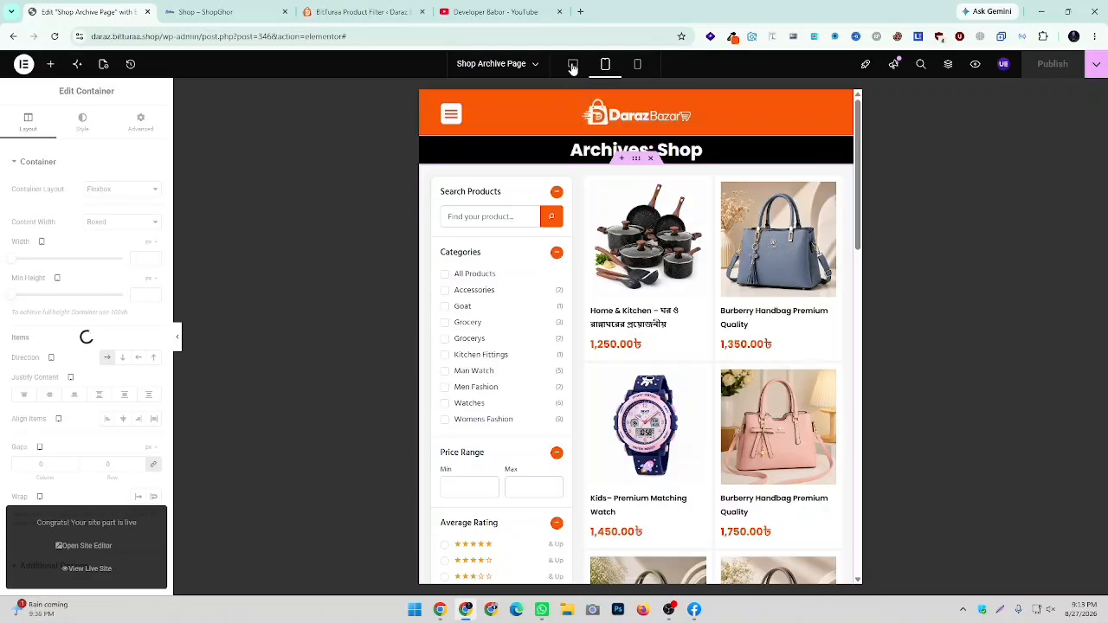
Return the editor to desktop view and open the live site's Shop page in a new browser tab
{"action": "left_click", "coordinate": [573, 63]}
{"action": "left_click", "coordinate": [198, 11]}
{"action": "left_click", "coordinate": [359, 12]}
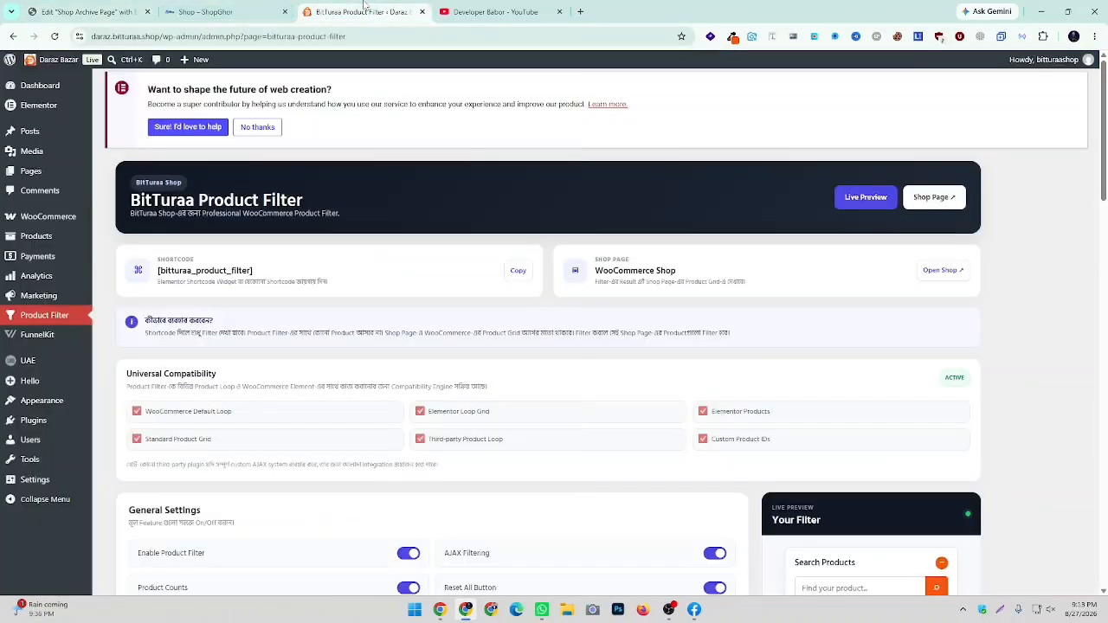
{"action": "mouse_move", "coordinate": [57, 80]}
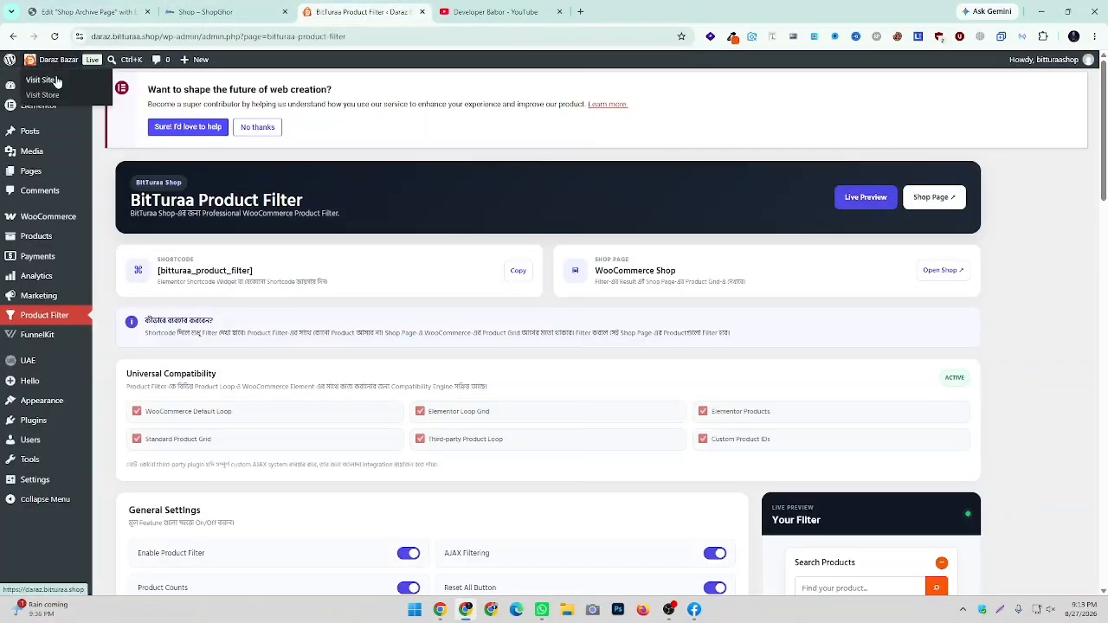
{"action": "right_click", "coordinate": [57, 80]}
{"action": "left_click", "coordinate": [82, 91]}
{"action": "left_click", "coordinate": [485, 13]}
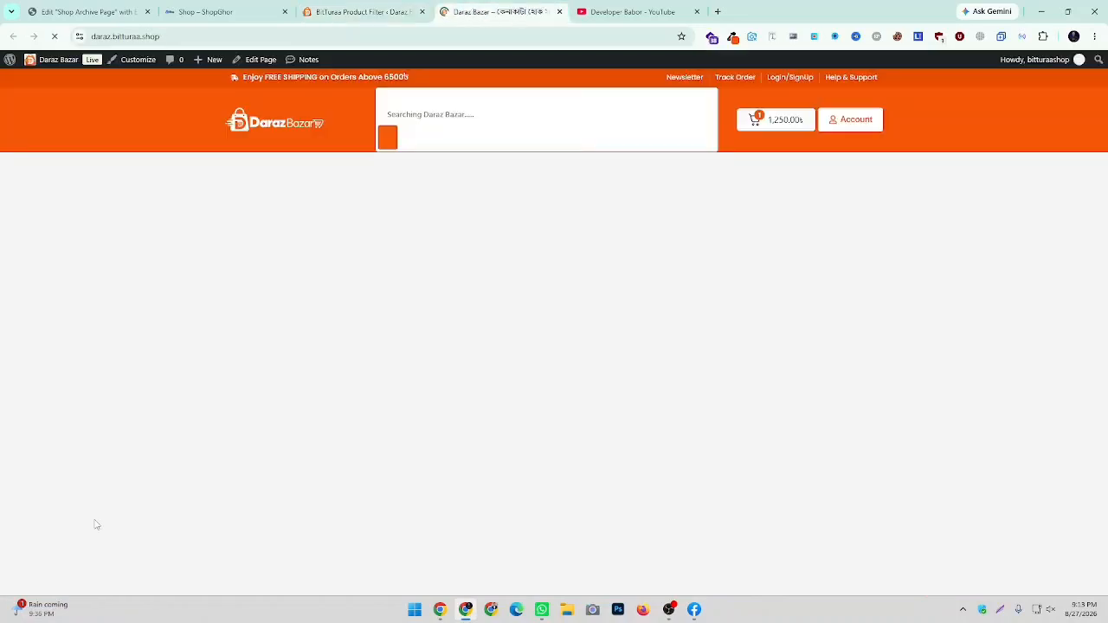
{"action": "scroll", "coordinate": [159, 297], "scroll_direction": "down", "scroll_amount": 20}
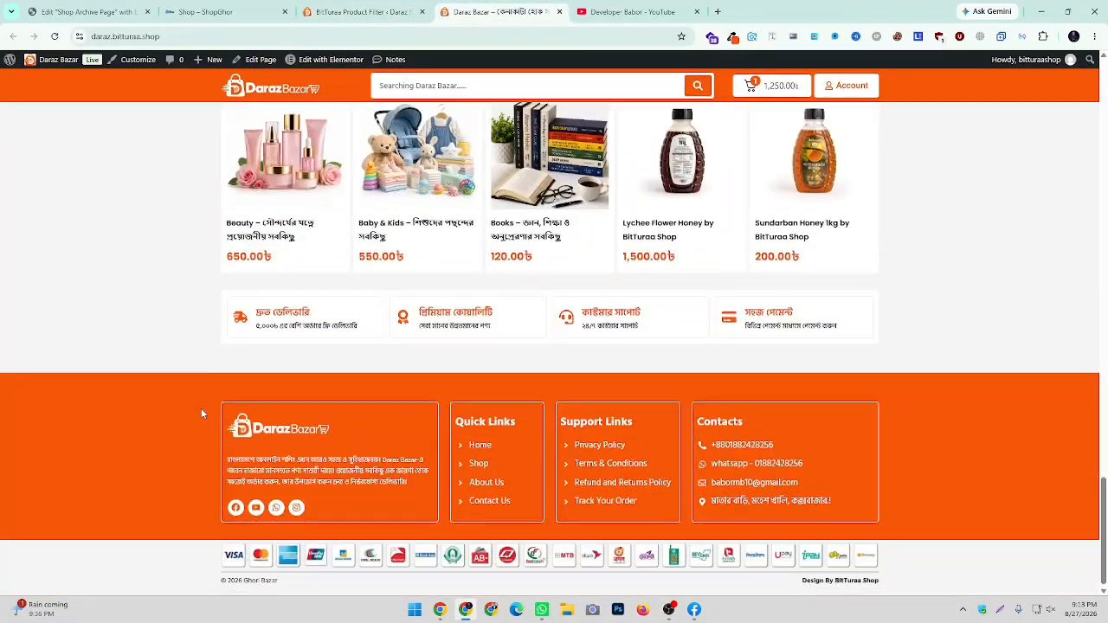
{"action": "left_click", "coordinate": [481, 463]}
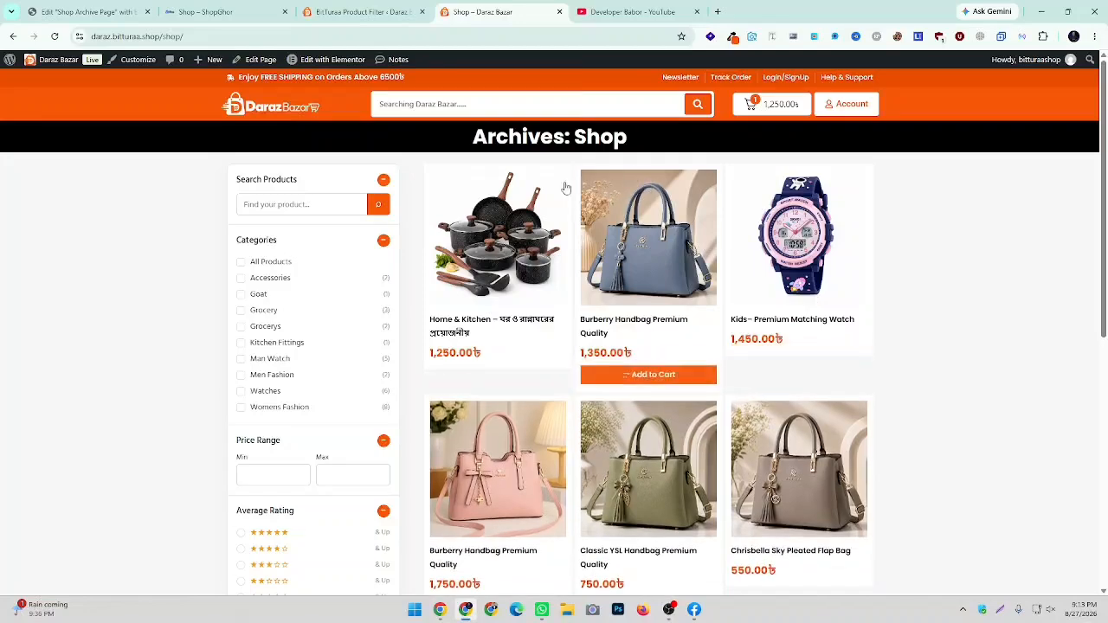
Compare the live Shop page with the template and review its product grid, filter sidebar and Load More button
{"action": "left_click", "coordinate": [84, 11]}
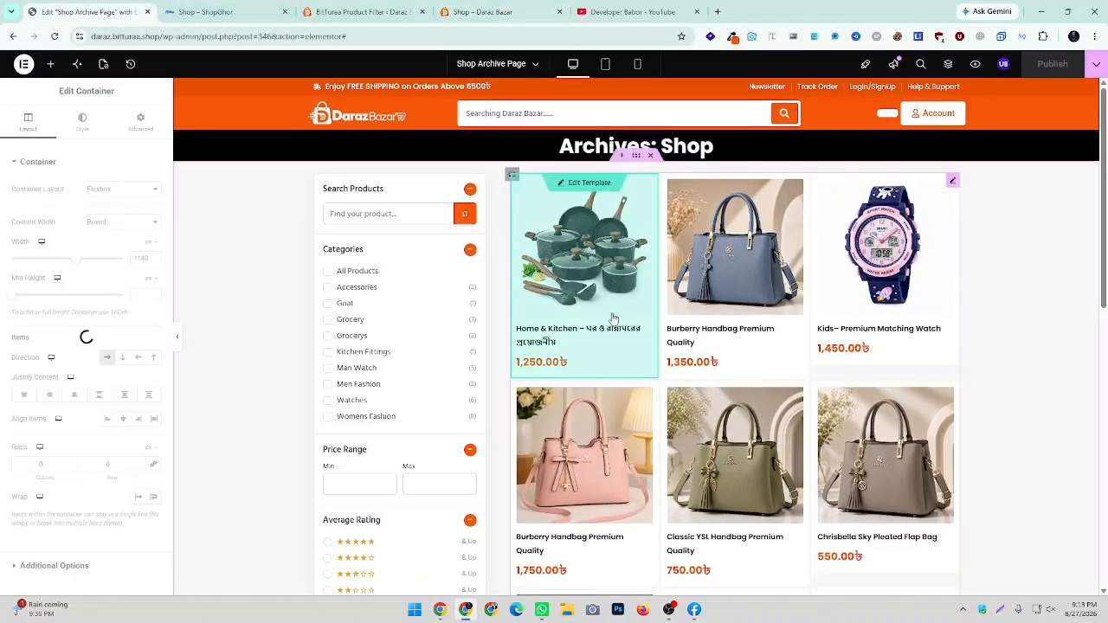
{"action": "left_click", "coordinate": [482, 11]}
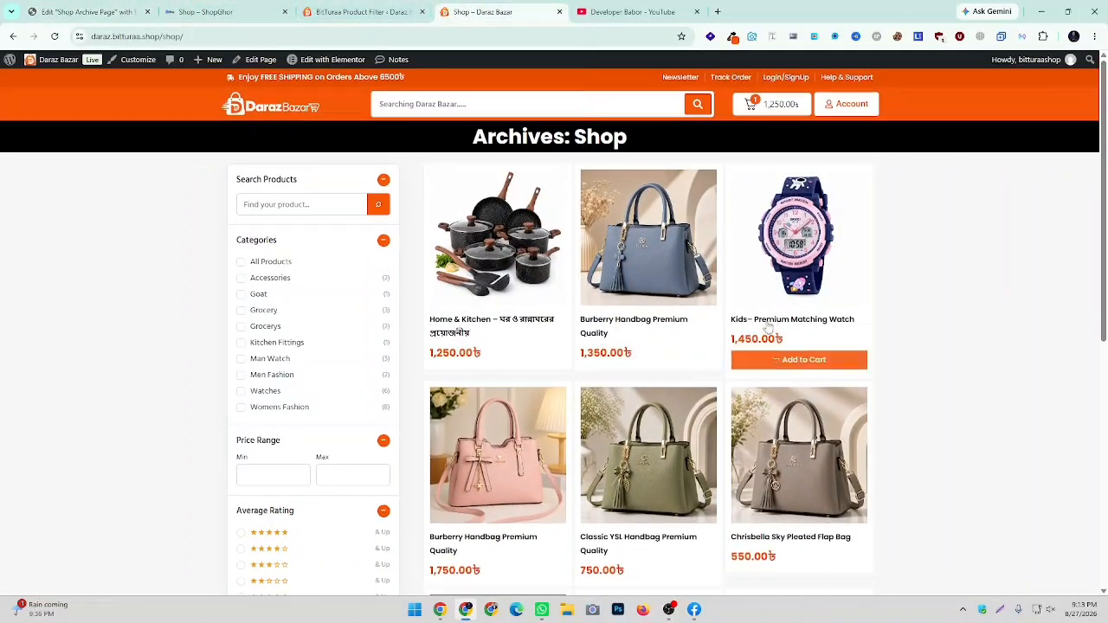
{"action": "scroll", "coordinate": [729, 355], "scroll_direction": "down", "scroll_amount": 5}
{"action": "scroll", "coordinate": [729, 355], "scroll_direction": "down", "scroll_amount": 2}
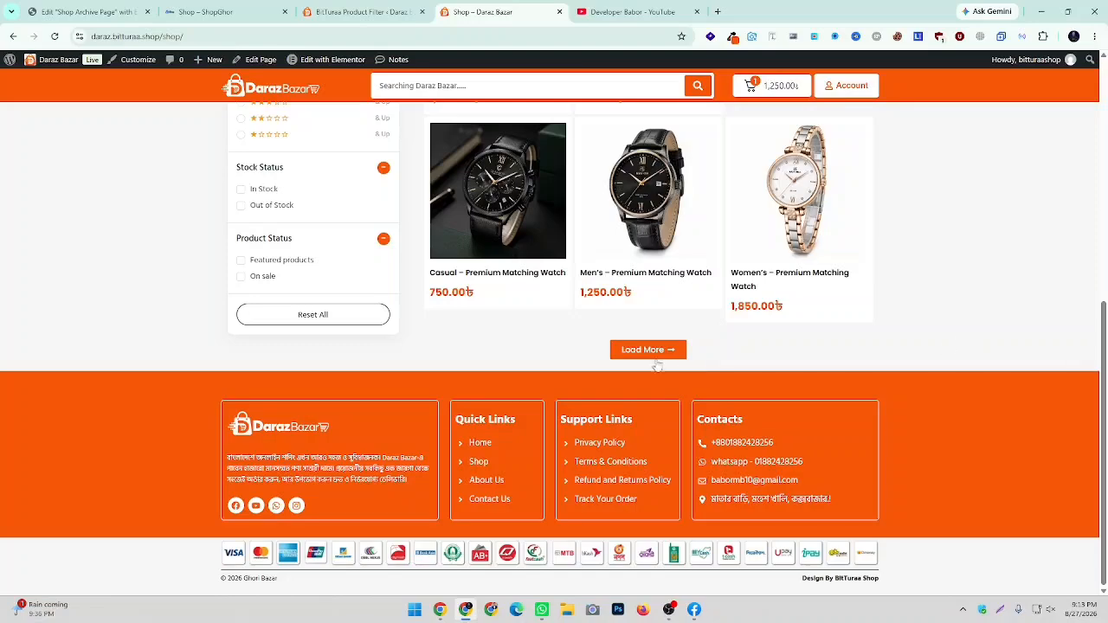
{"action": "scroll", "coordinate": [691, 346], "scroll_direction": "down", "scroll_amount": 8}
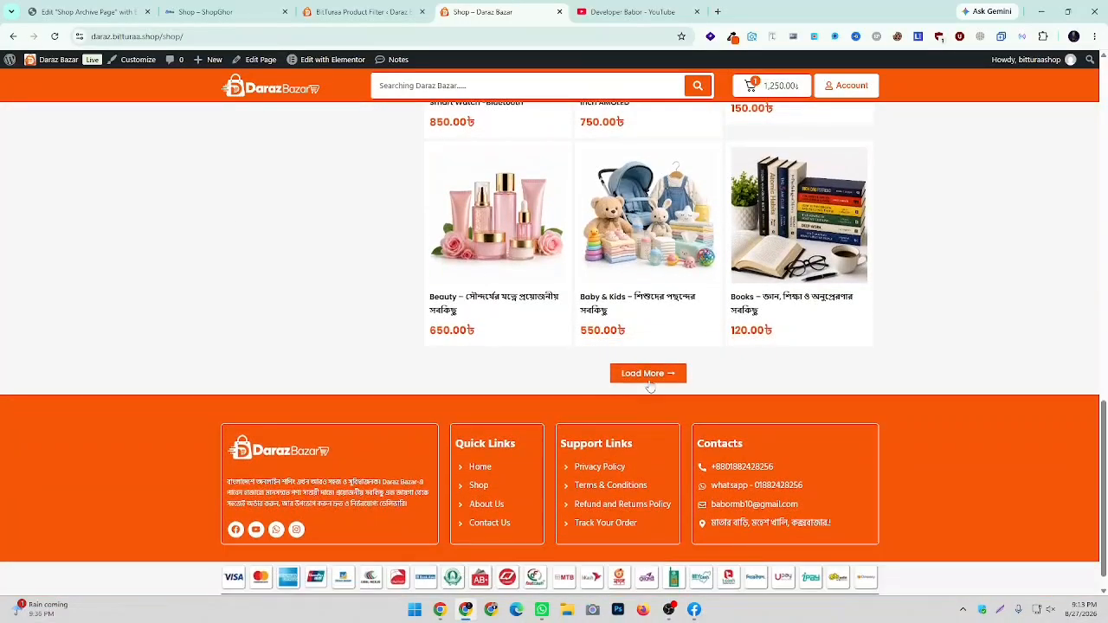
{"action": "scroll", "coordinate": [837, 395], "scroll_direction": "up", "scroll_amount": 10}
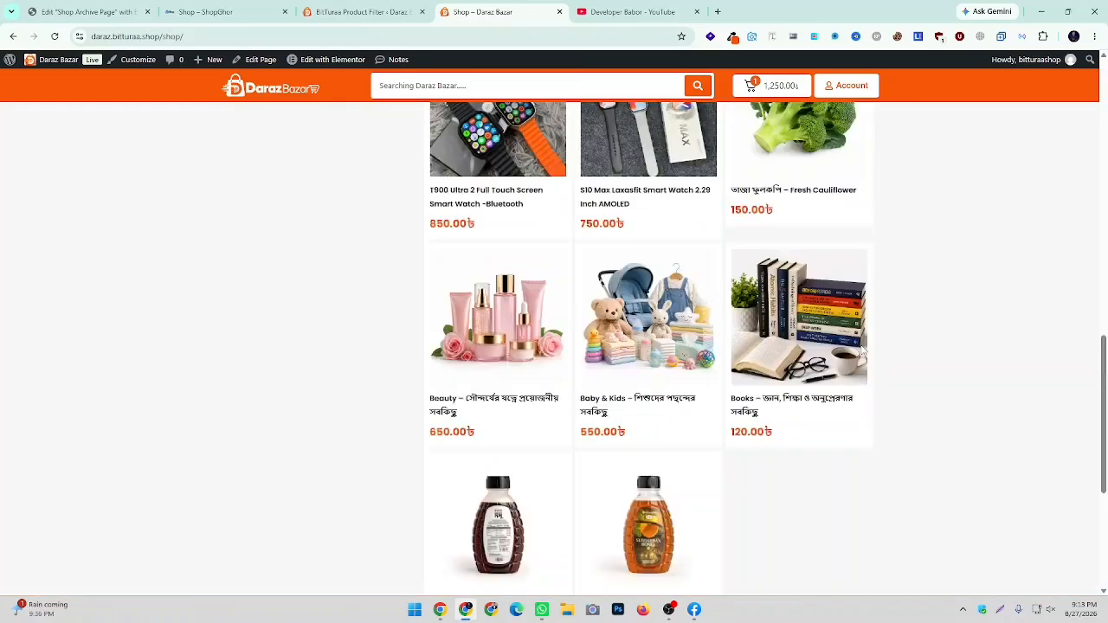
{"action": "scroll", "coordinate": [906, 393], "scroll_direction": "up", "scroll_amount": 5}
Reload the template editor and check the live Shop page's mobile layout and Filter Products panel with the browser's developer tools
{"action": "left_click", "coordinate": [81, 6]}
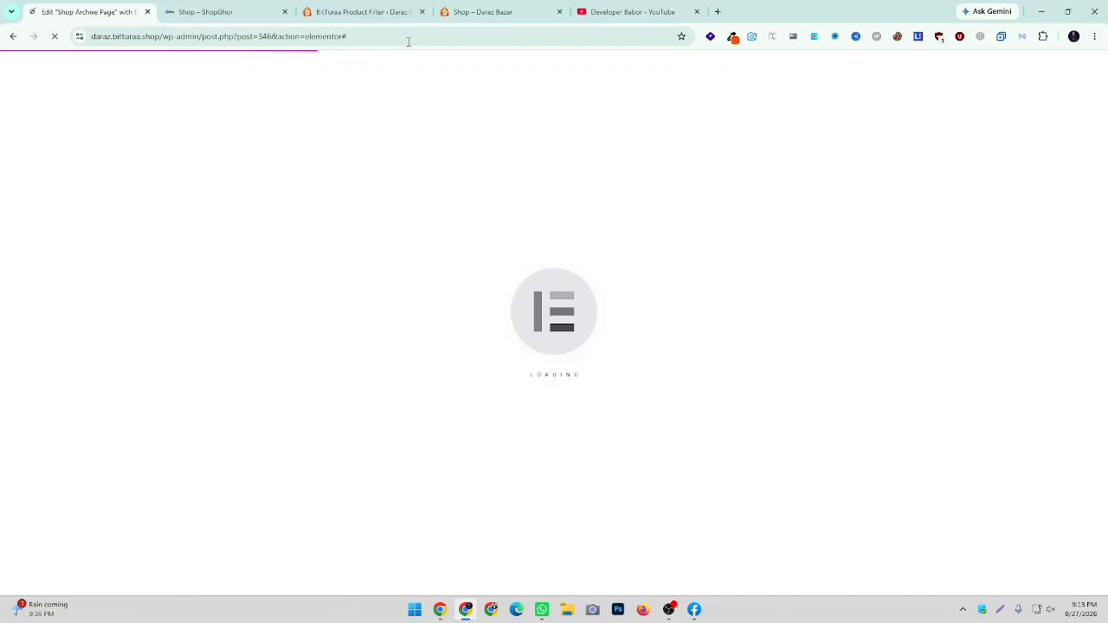
{"action": "left_click", "coordinate": [478, 12]}
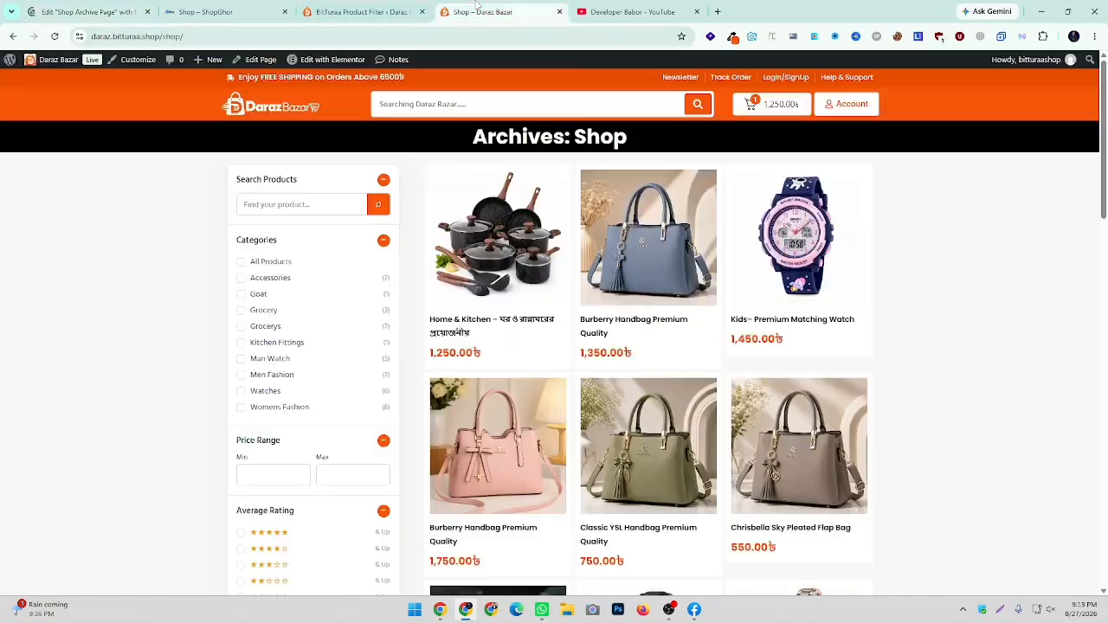
{"action": "right_click", "coordinate": [957, 324]}
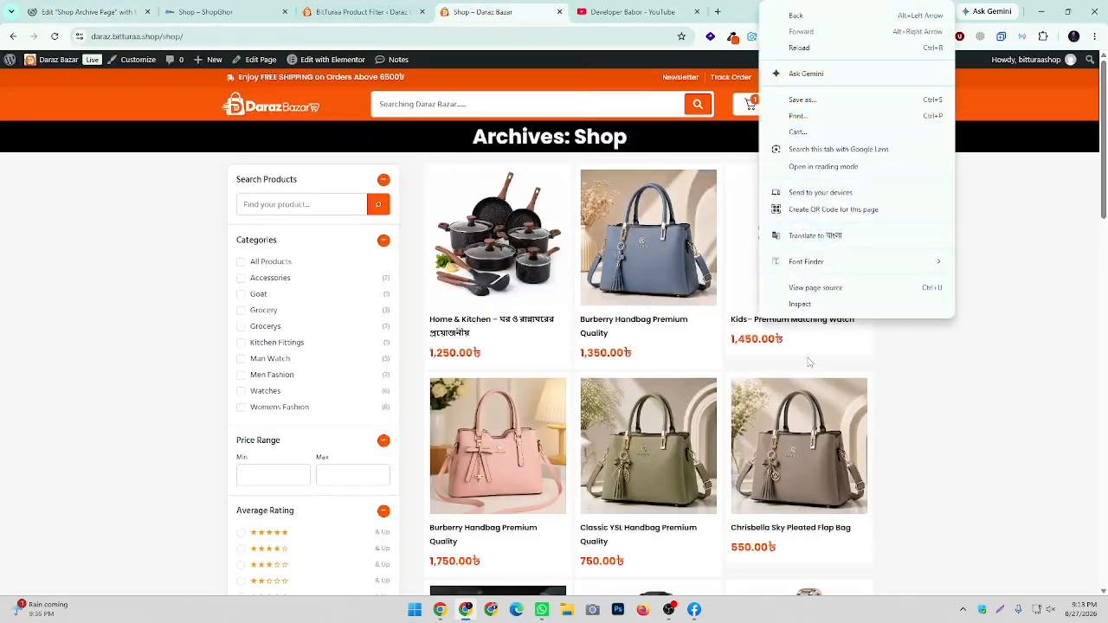
{"action": "left_click", "coordinate": [793, 310]}
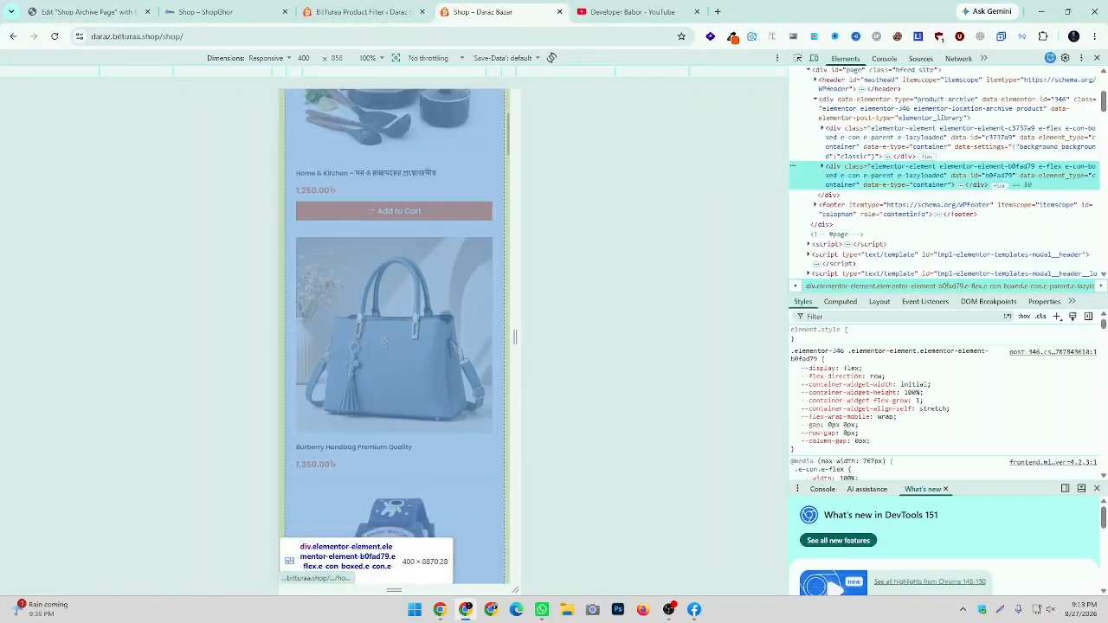
{"action": "left_click", "coordinate": [362, 213]}
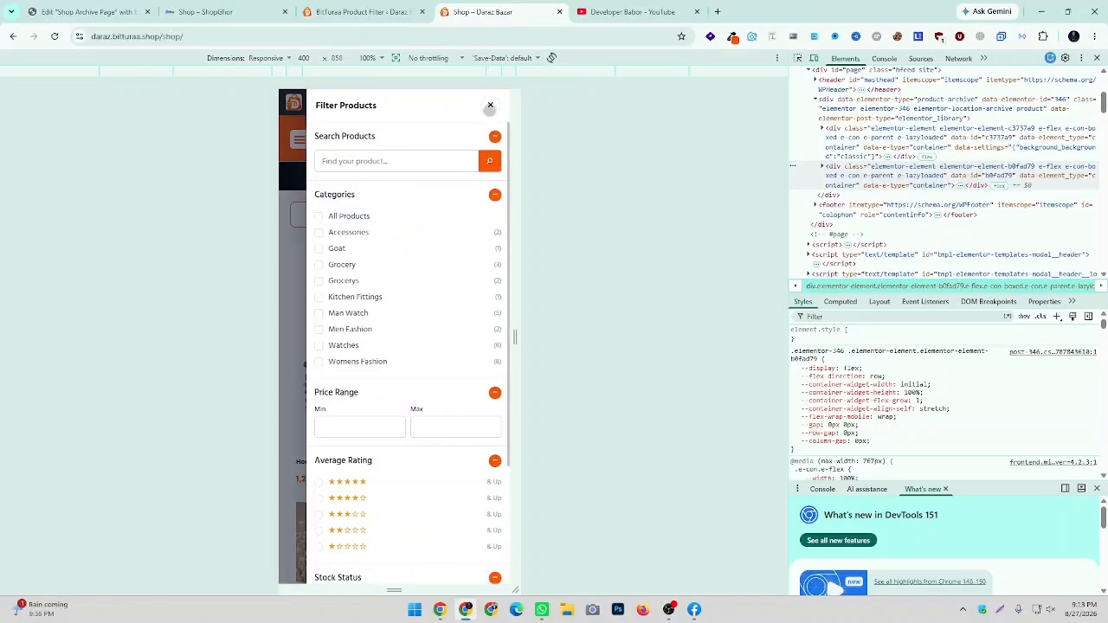
{"action": "left_click", "coordinate": [490, 109]}
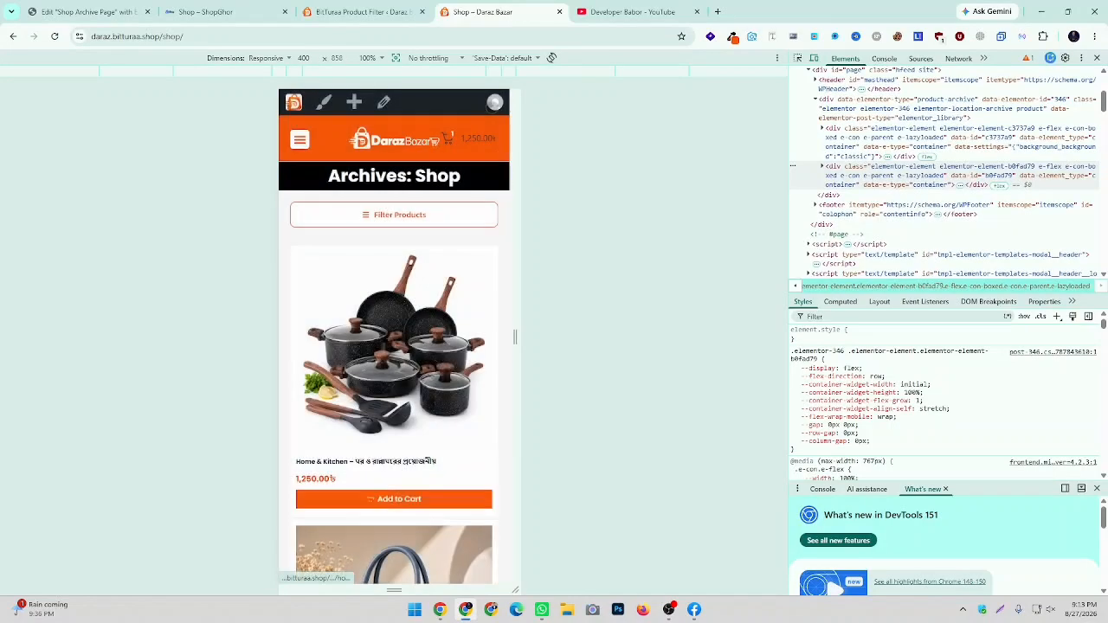
{"action": "left_click", "coordinate": [1097, 58]}
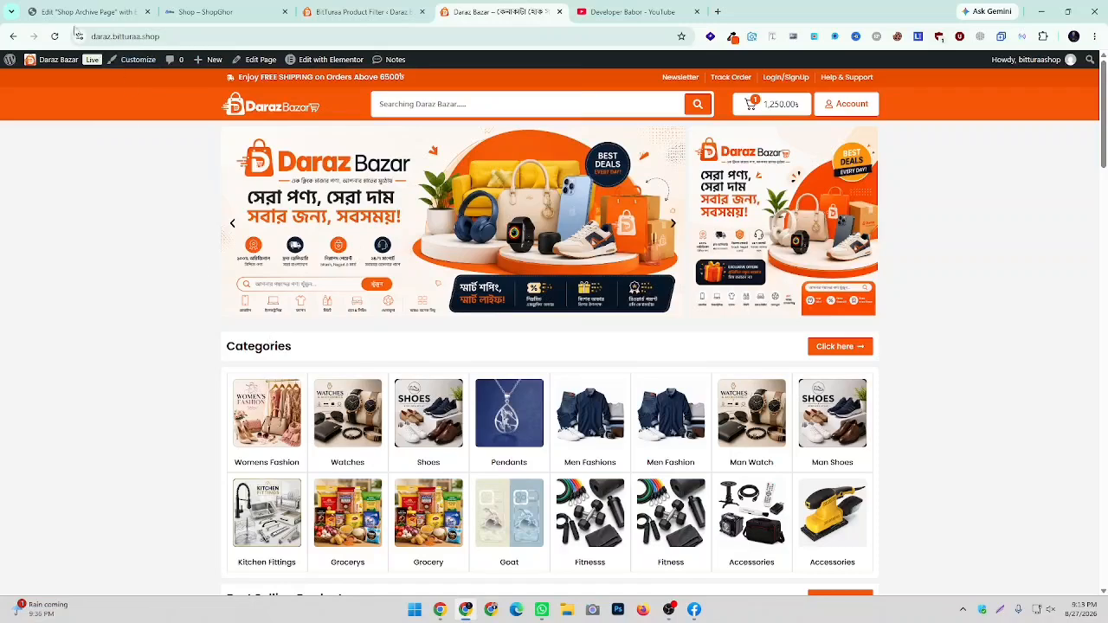
Return to the template editor and inspect the filter sidebar container's layout settings
{"action": "left_click", "coordinate": [78, 12]}
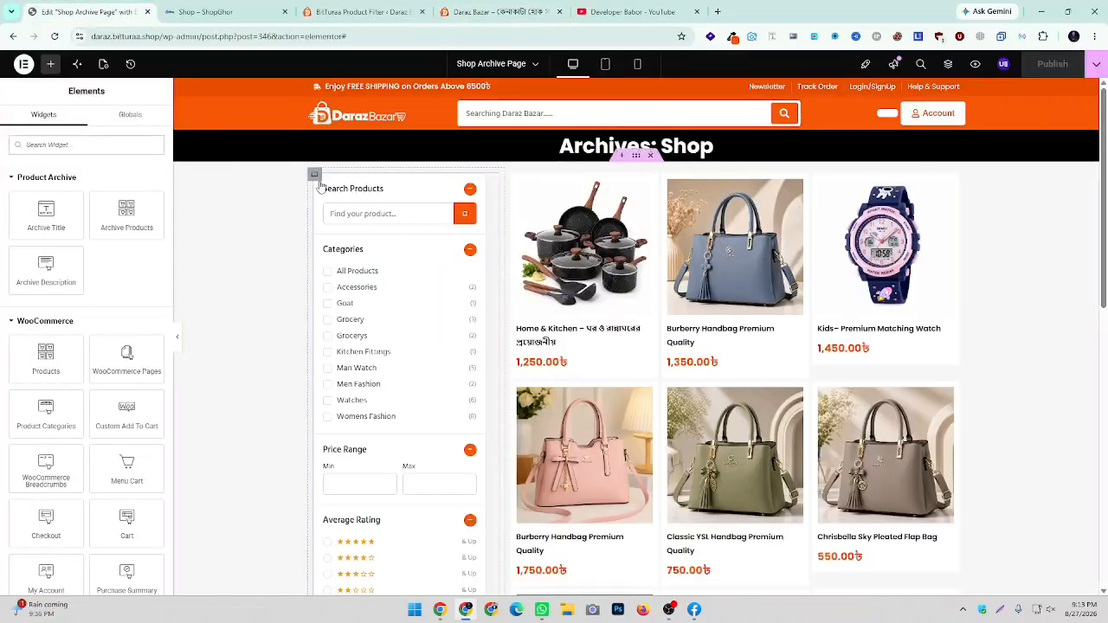
{"action": "left_click", "coordinate": [314, 175]}
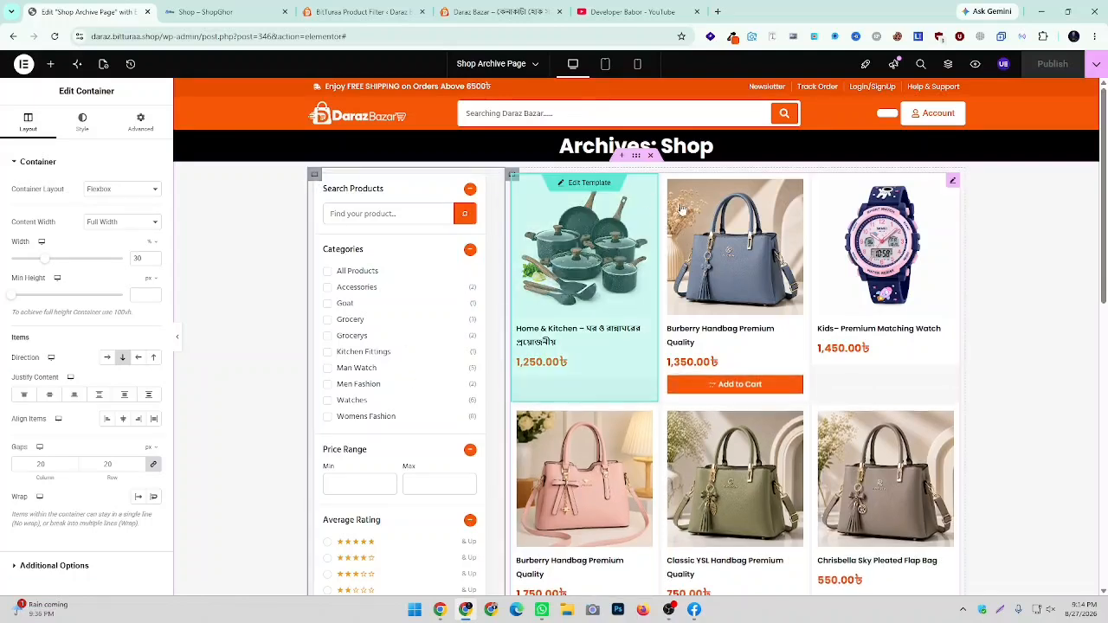
Open a guest browser window and load bitturaa.shop in it
{"action": "left_click", "coordinate": [1074, 37]}
{"action": "left_click", "coordinate": [942, 375]}
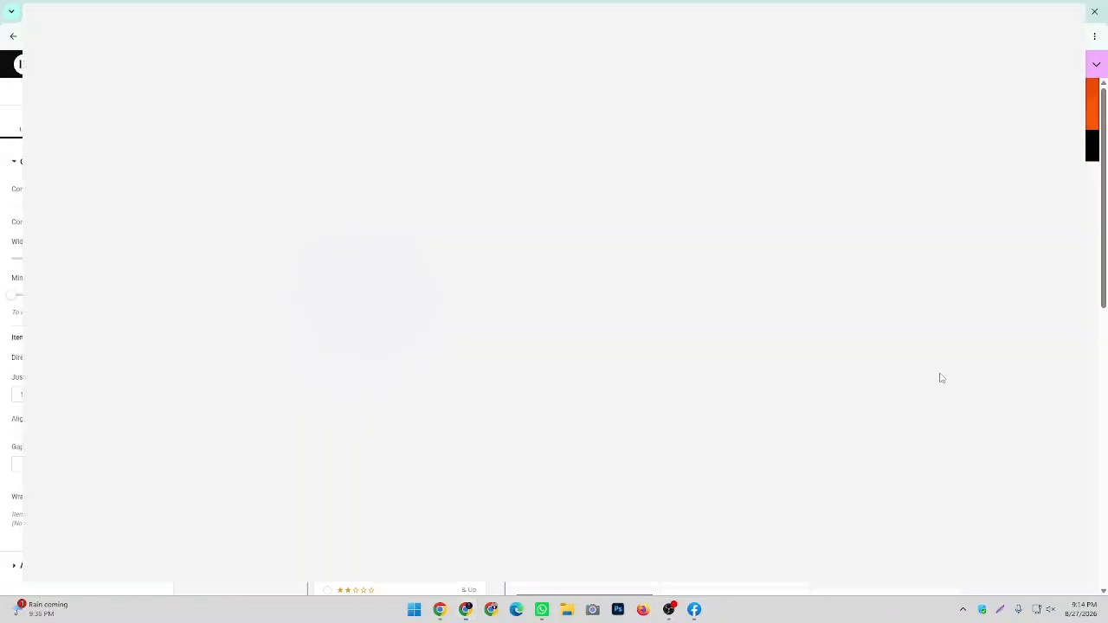
{"action": "type", "text": "Bi"}
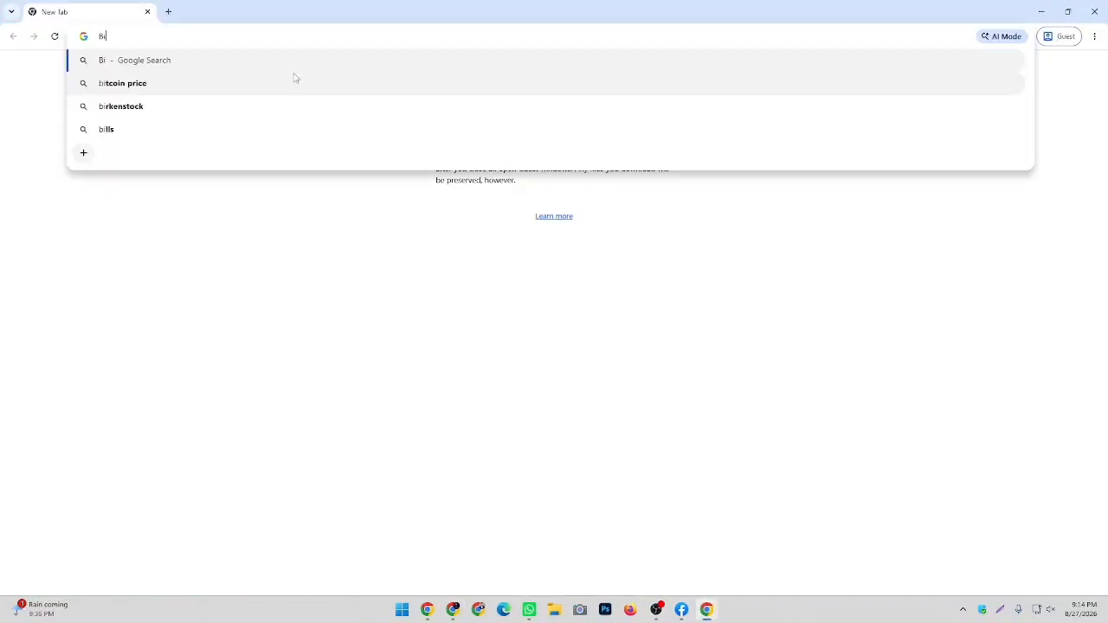
{"action": "type", "text": "tturaa."}
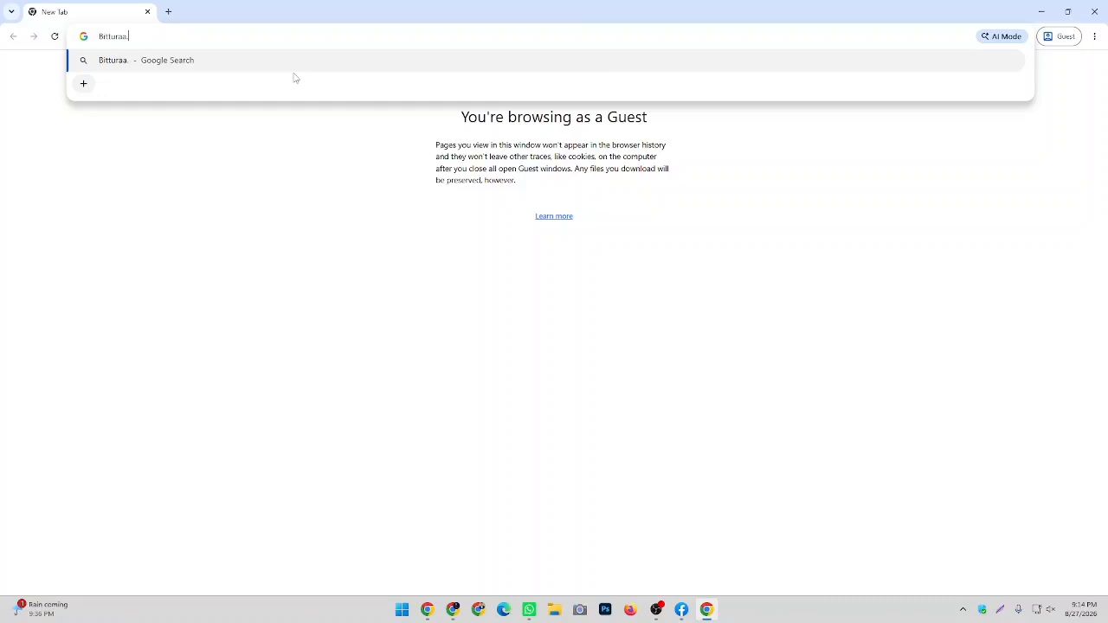
{"action": "type", "text": "shop"}
{"action": "key", "text": "Return"}
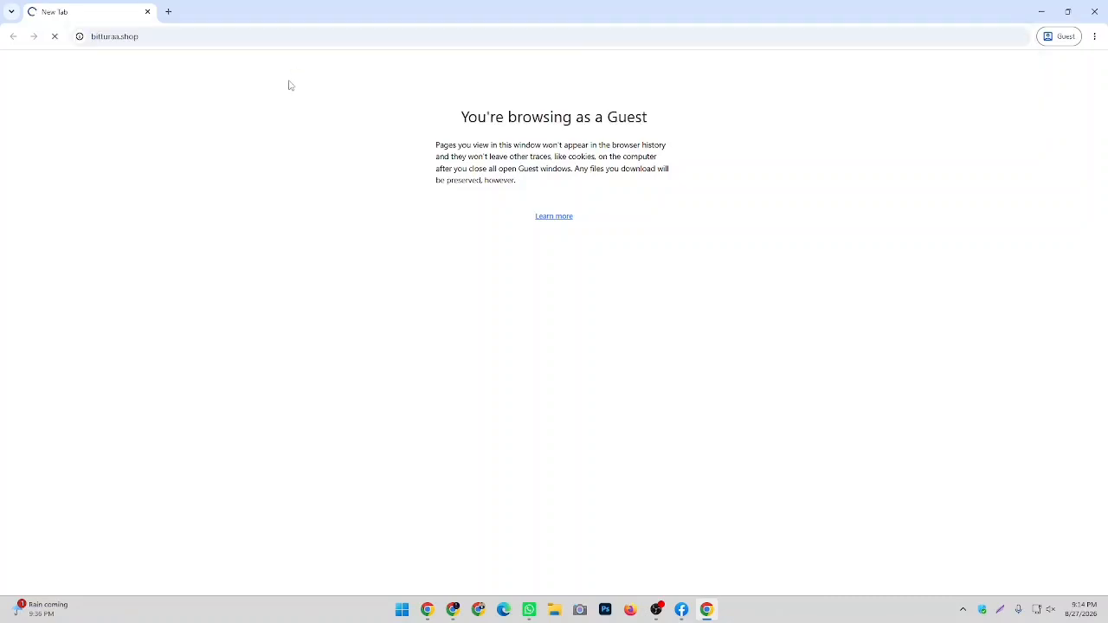
Open the store's WordPress Plugin category and view the Product Filter plugin's product page
{"action": "scroll", "coordinate": [294, 207], "scroll_direction": "down", "scroll_amount": 3}
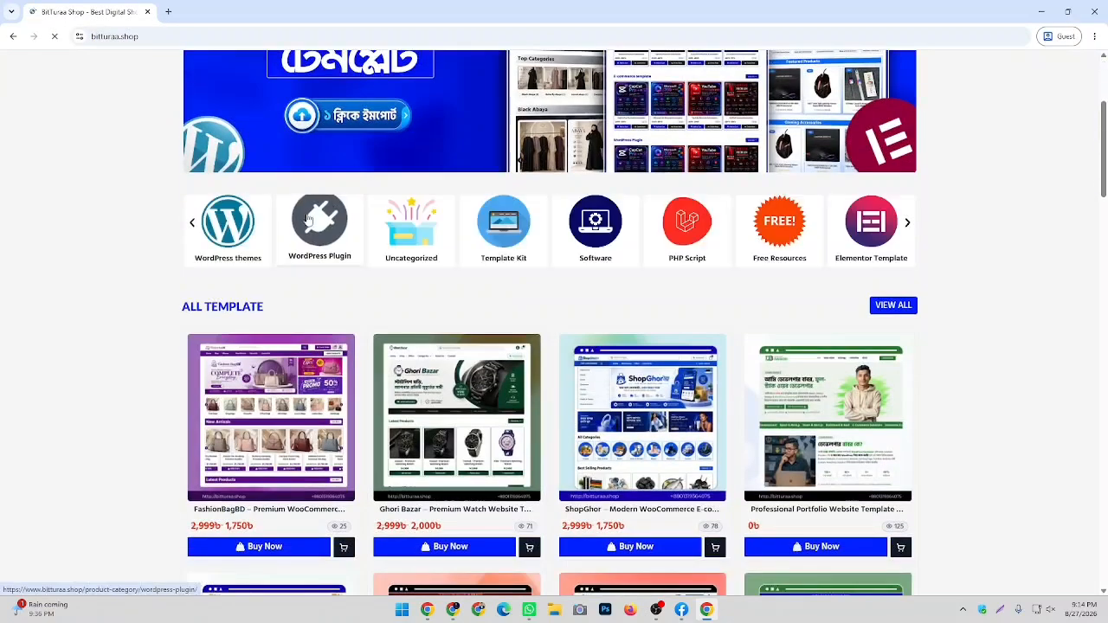
{"action": "left_click", "coordinate": [323, 228]}
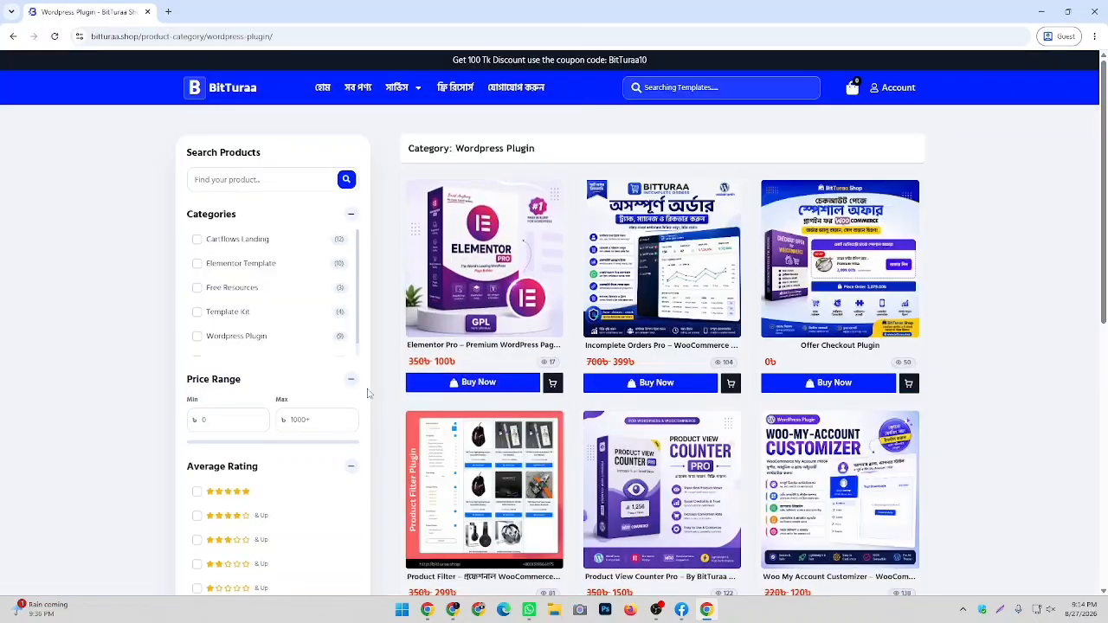
{"action": "scroll", "coordinate": [512, 335], "scroll_direction": "down", "scroll_amount": 3}
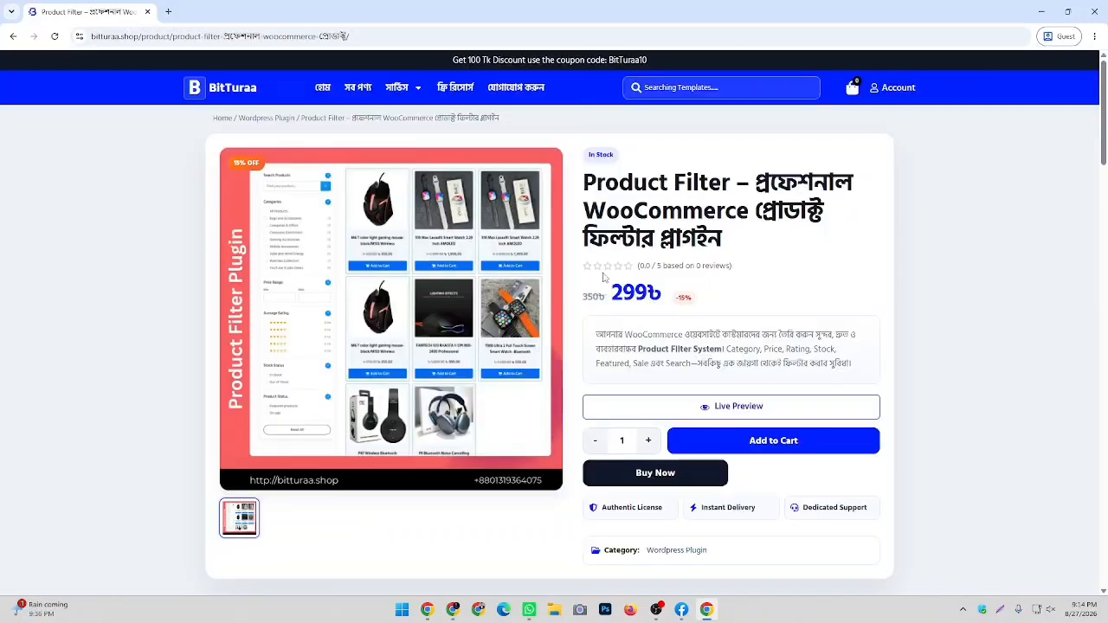
Proceed to checkout with the Product Filter plugin and paste the advertised coupon code BitTuraa10 into the coupon field
{"action": "scroll", "coordinate": [728, 325], "scroll_direction": "down", "scroll_amount": 3}
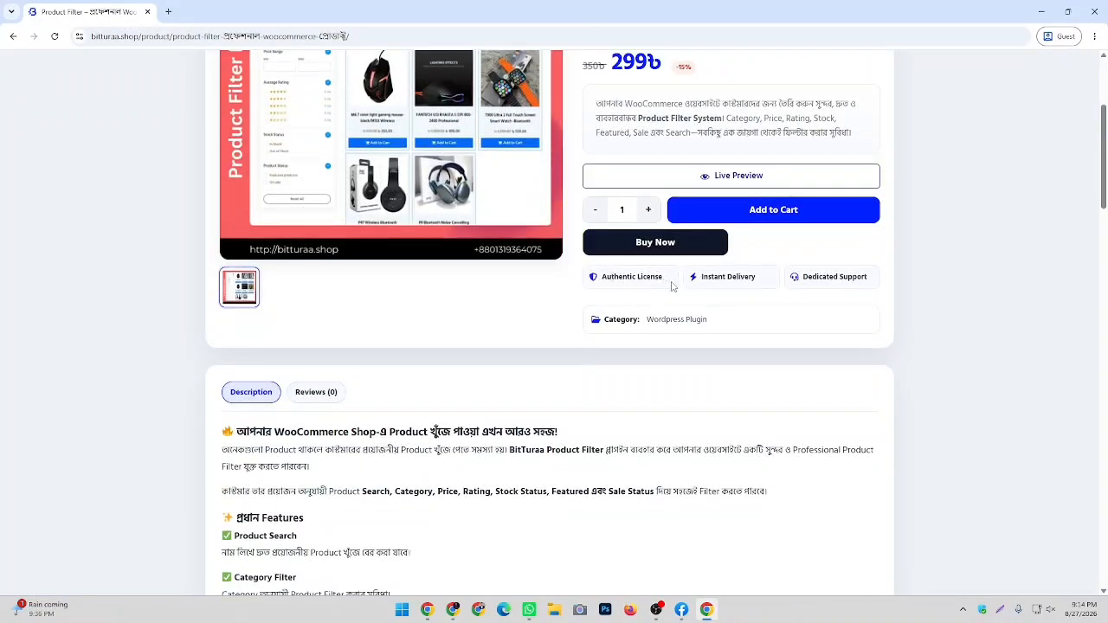
{"action": "left_click", "coordinate": [638, 241]}
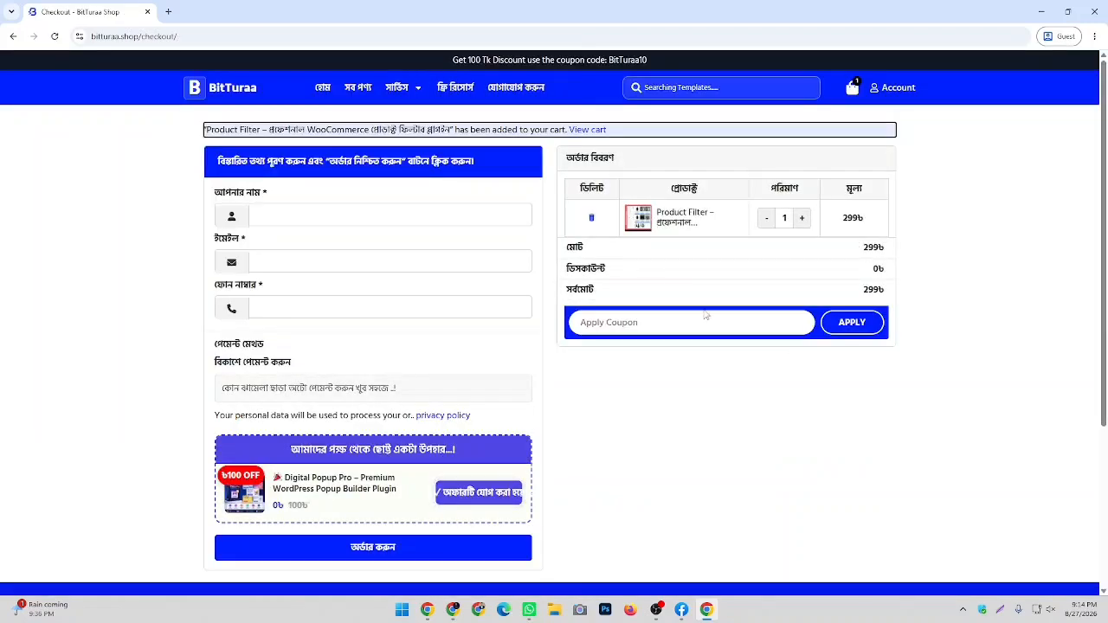
{"action": "left_click_drag", "start_coordinate": [610, 62], "coordinate": [668, 67]}
{"action": "key", "text": "ctrl+c"}
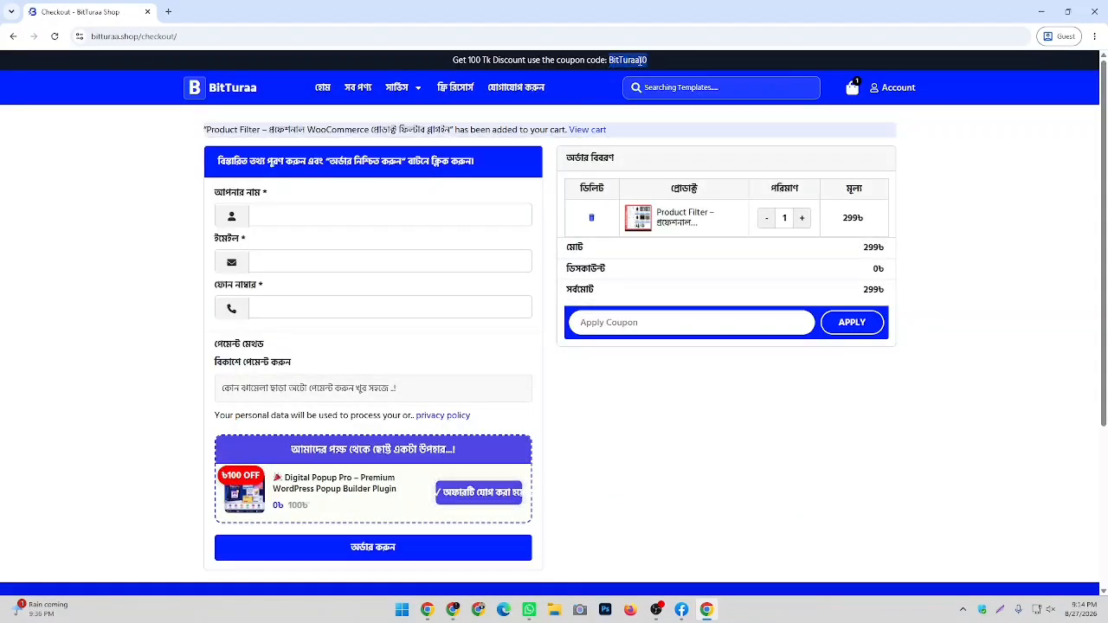
{"action": "right_click", "coordinate": [636, 59]}
{"action": "left_click", "coordinate": [661, 77]}
{"action": "left_click", "coordinate": [616, 322]}
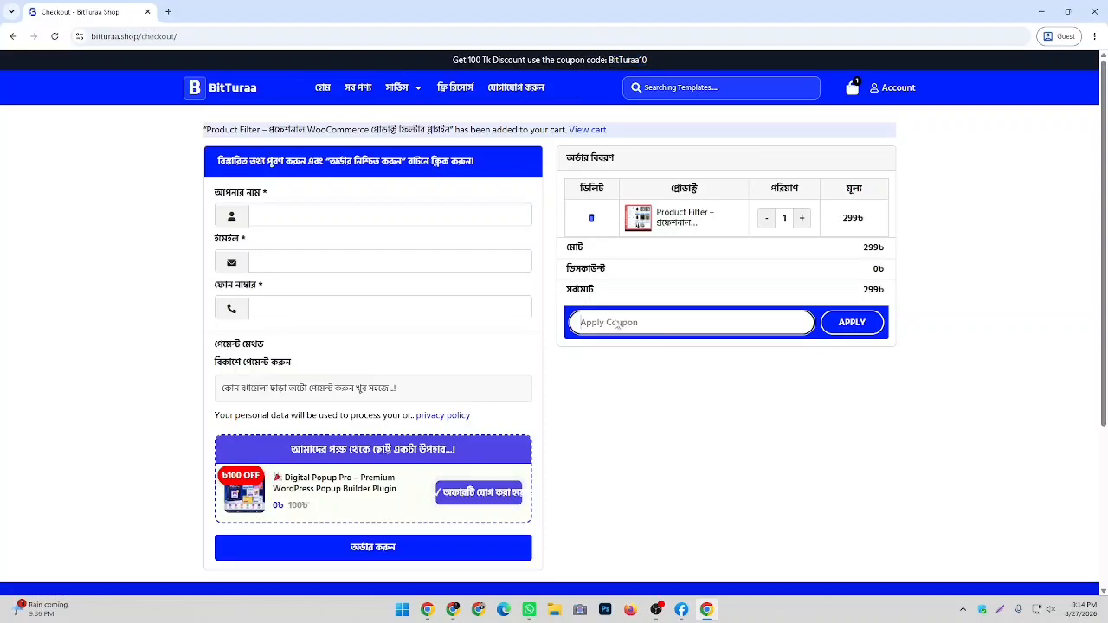
{"action": "right_click", "coordinate": [617, 322]}
{"action": "left_click", "coordinate": [634, 434]}
Copy the BitTuraa10 code from the announcement bar again and replace the coupon field's contents with it
{"action": "mouse_move", "coordinate": [611, 60]}
{"action": "left_mouse_down"}
{"action": "mouse_move", "coordinate": [658, 64]}
{"action": "mouse_move", "coordinate": [606, 55]}
{"action": "left_mouse_up"}
{"action": "key", "text": "ctrl+c"}
{"action": "left_click", "coordinate": [658, 64]}
{"action": "right_click", "coordinate": [618, 61]}
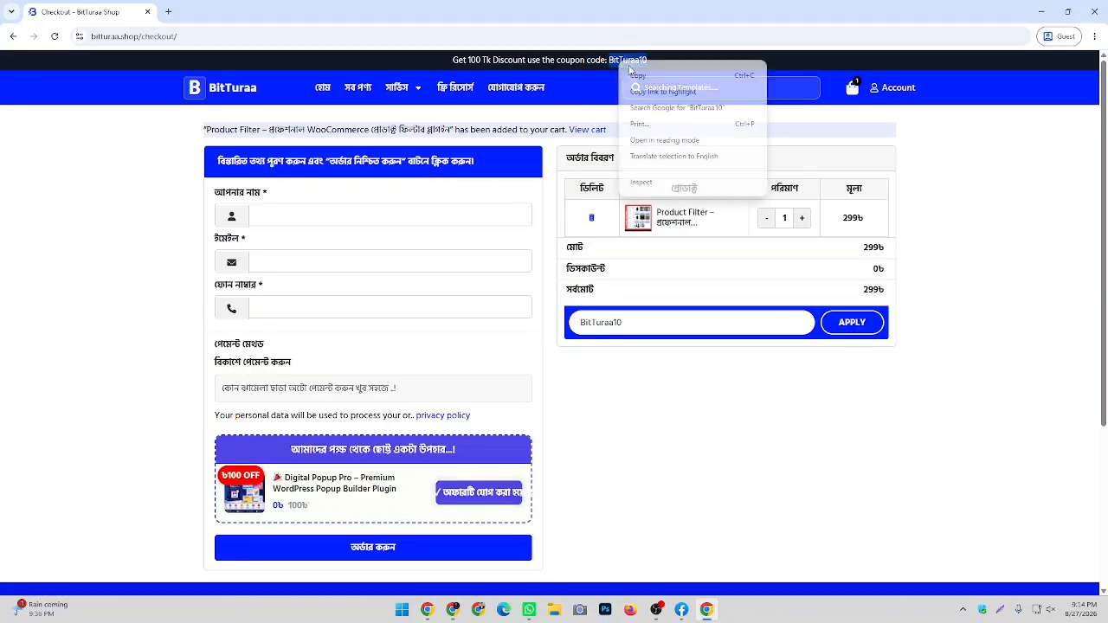
{"action": "left_click", "coordinate": [632, 75]}
{"action": "double_click", "coordinate": [606, 322]}
{"action": "right_click", "coordinate": [611, 322]}
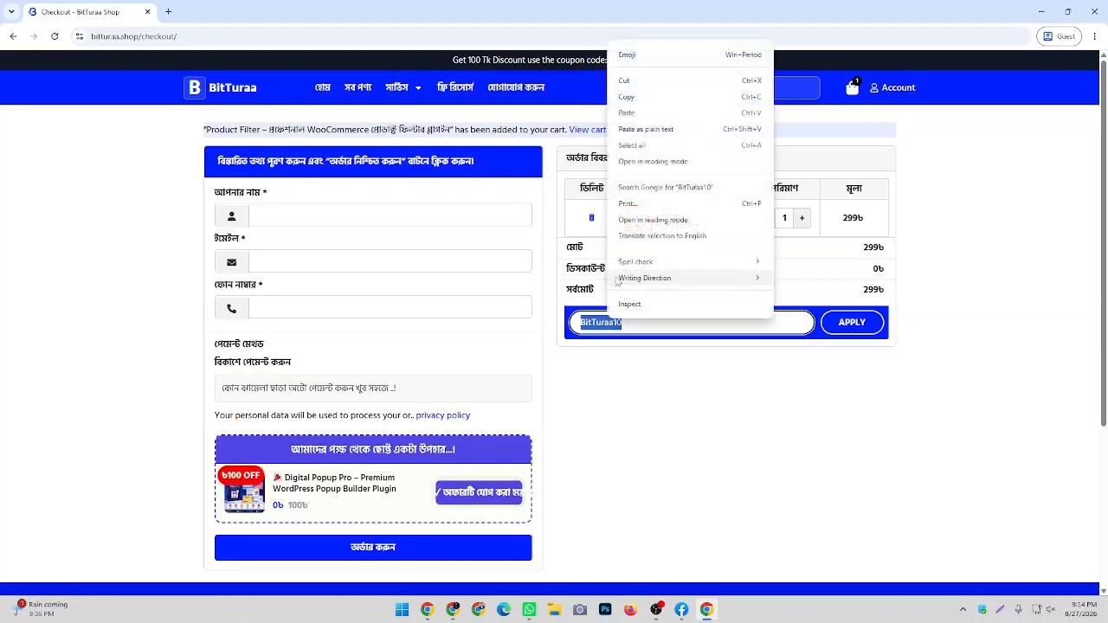
{"action": "left_click", "coordinate": [641, 113]}
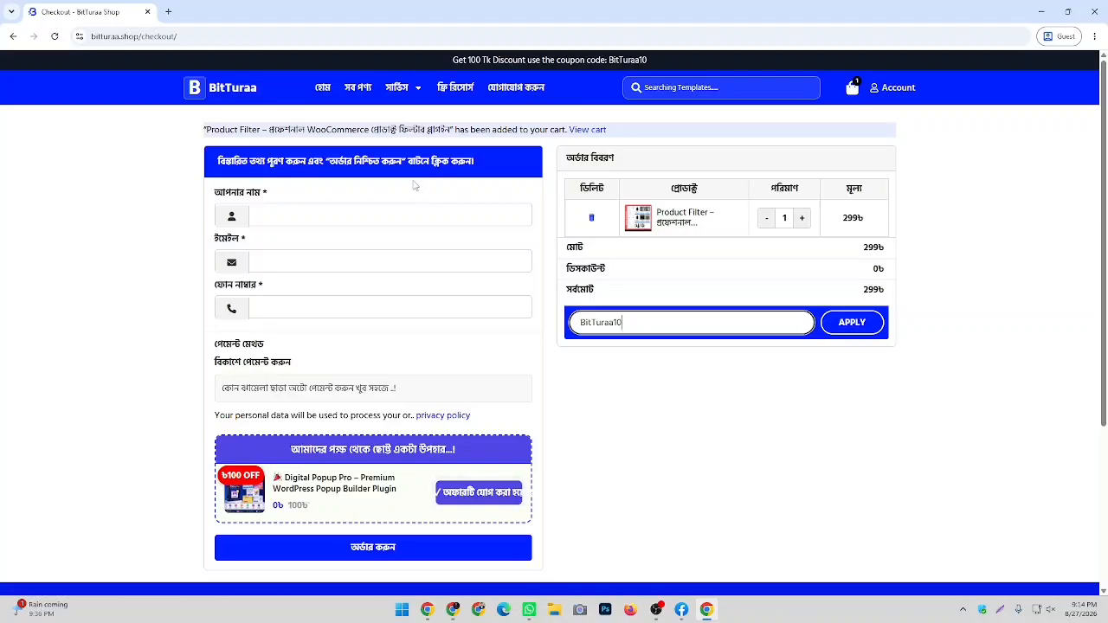
Return to the BitTuraa store's home page and minimize the guest browser window
{"action": "left_click", "coordinate": [325, 91]}
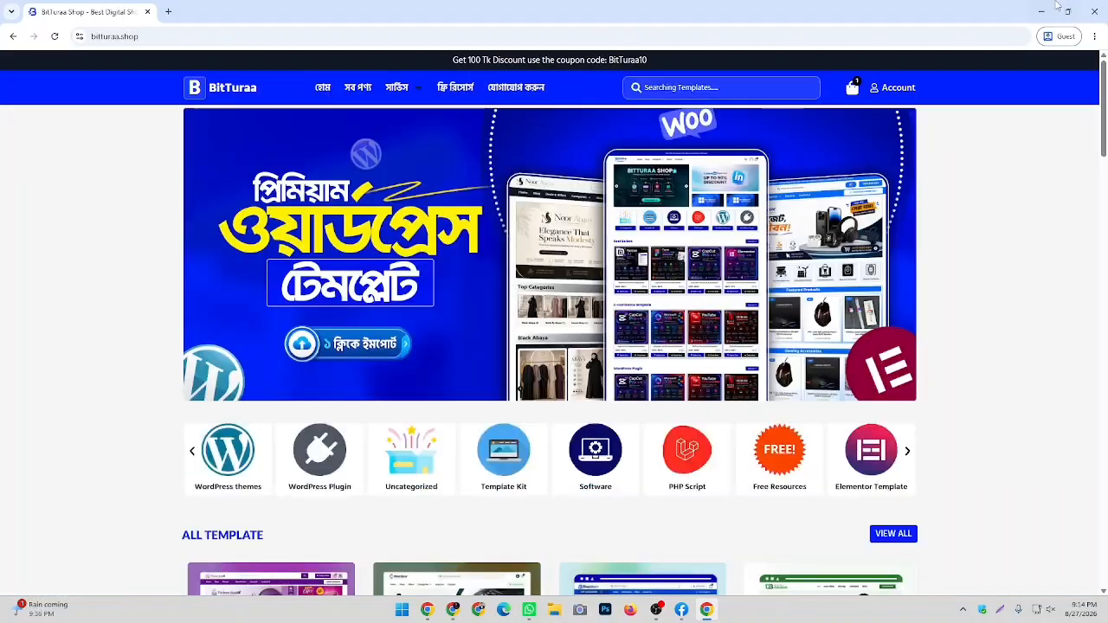
{"action": "left_click", "coordinate": [1055, 7]}
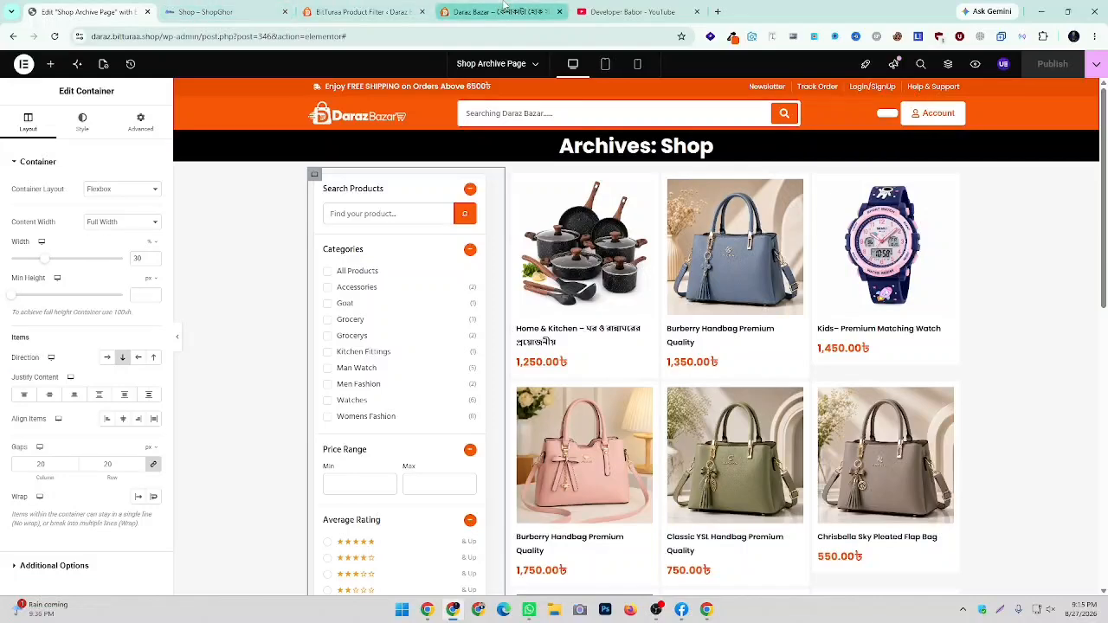
Switch to the Product Filter plugin's settings page and review its color, category selection and typography options
{"action": "left_click", "coordinate": [359, 11]}
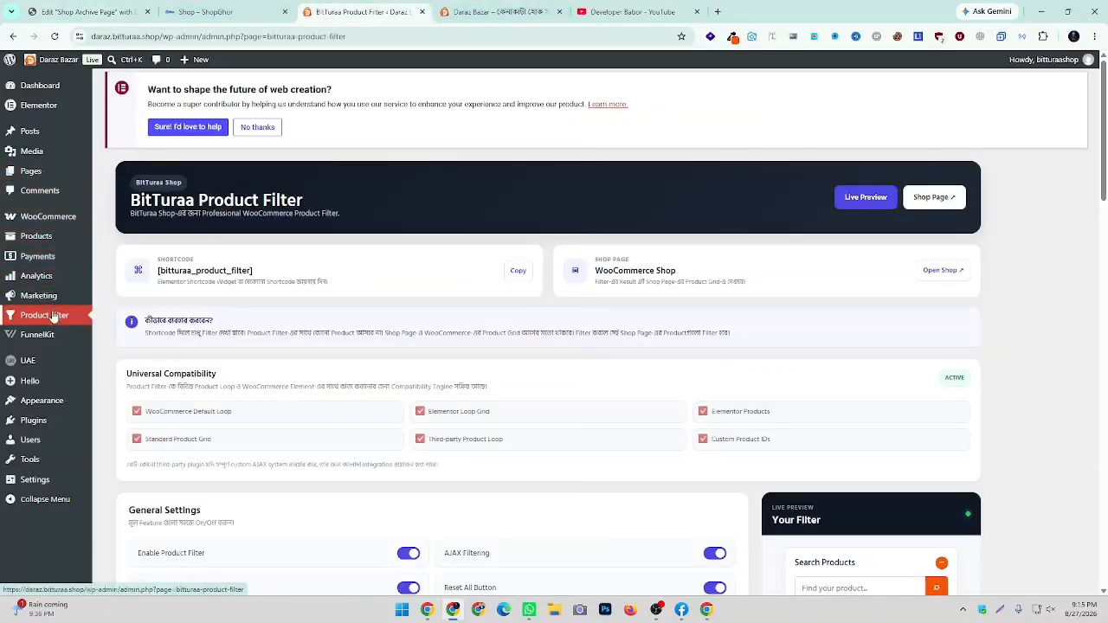
{"action": "scroll", "coordinate": [635, 330], "scroll_direction": "down", "scroll_amount": 5}
{"action": "scroll", "coordinate": [676, 286], "scroll_direction": "down", "scroll_amount": 4}
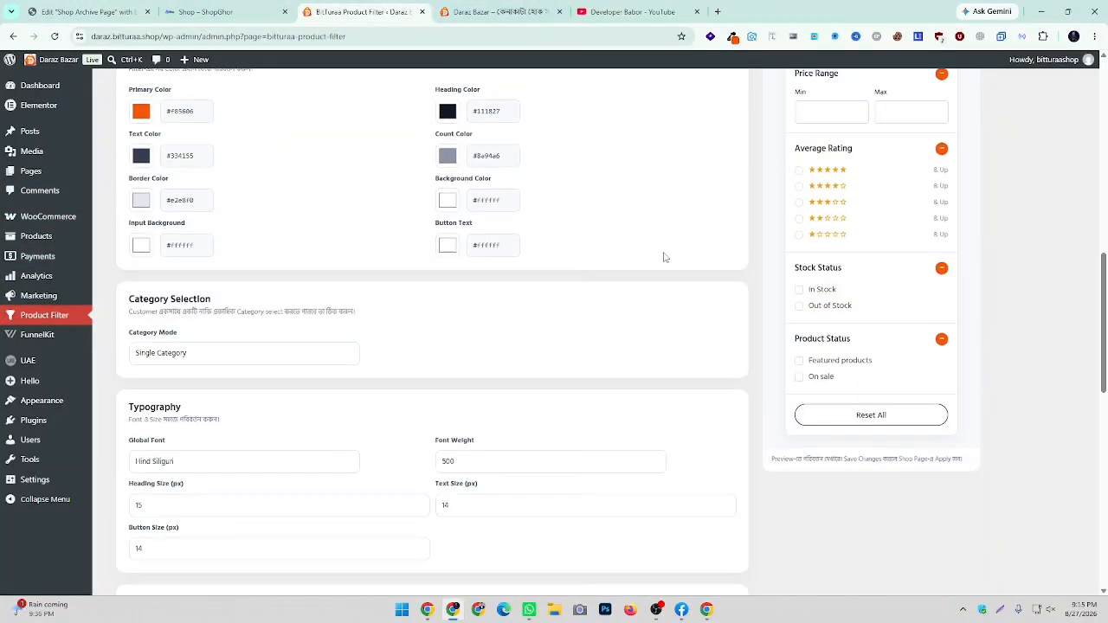
Switch to the tutorial author's YouTube channel and browse its latest videos
{"action": "left_click", "coordinate": [623, 10]}
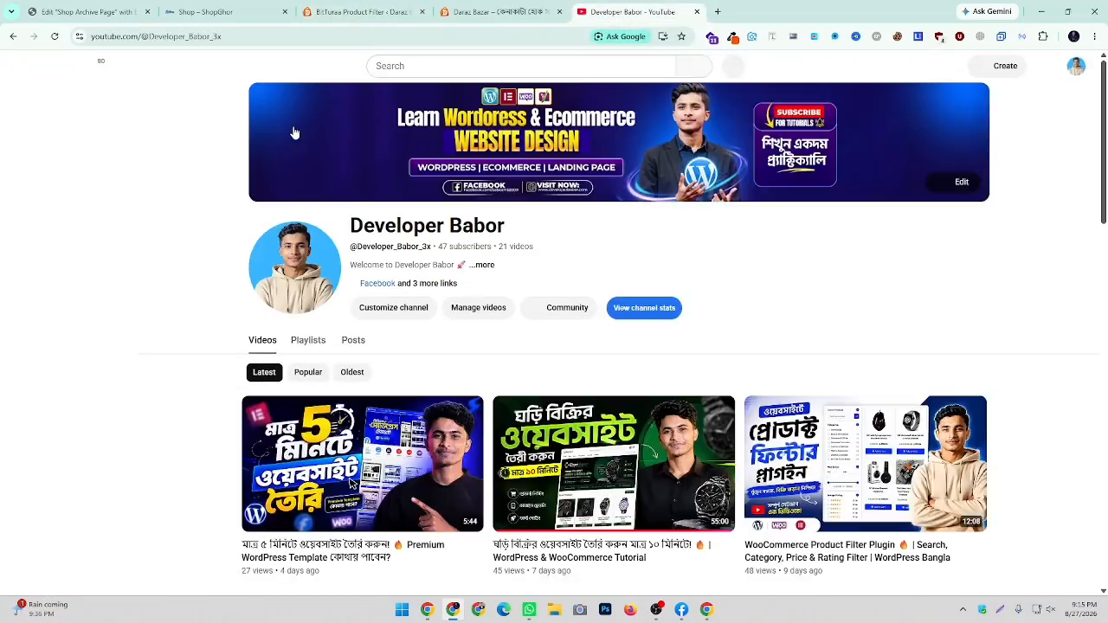
{"action": "scroll", "coordinate": [1037, 292], "scroll_direction": "down", "scroll_amount": 4}
{"action": "scroll", "coordinate": [1030, 303], "scroll_direction": "down", "scroll_amount": 1}
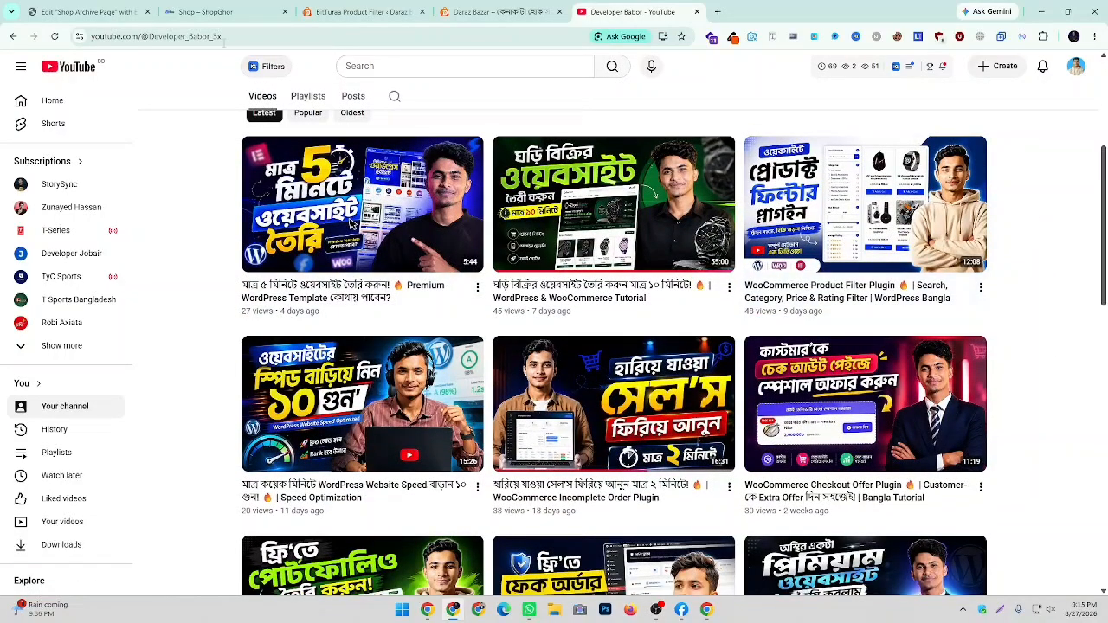
Review the Product Filter settings page back up to its header, and switch to the live Daraz Bazar home page
{"action": "left_click", "coordinate": [362, 11]}
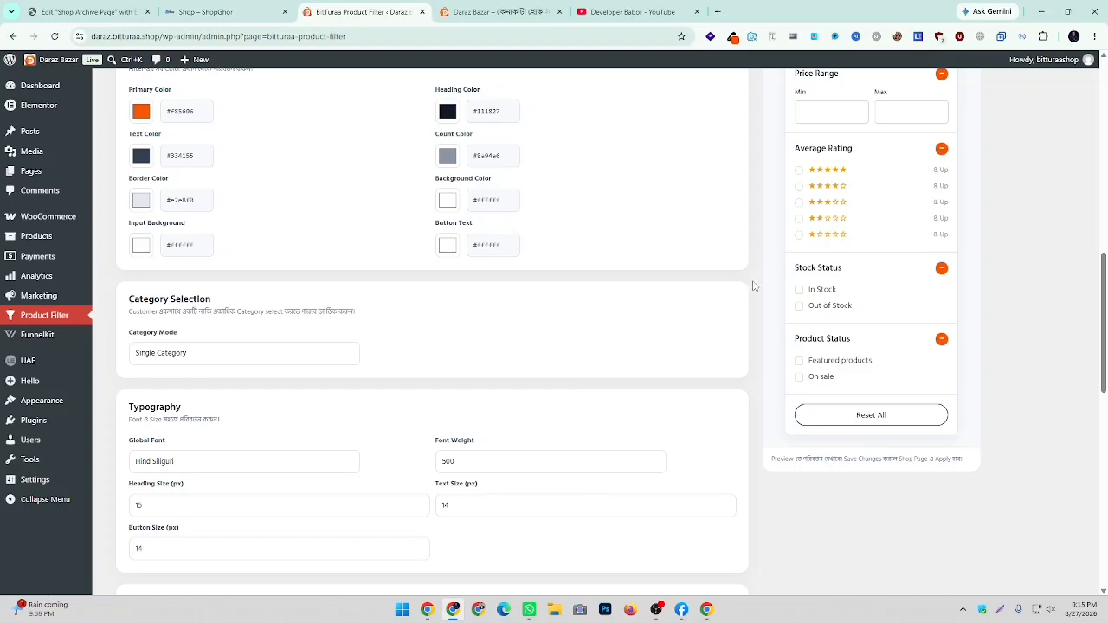
{"action": "scroll", "coordinate": [754, 286], "scroll_direction": "up", "scroll_amount": 3}
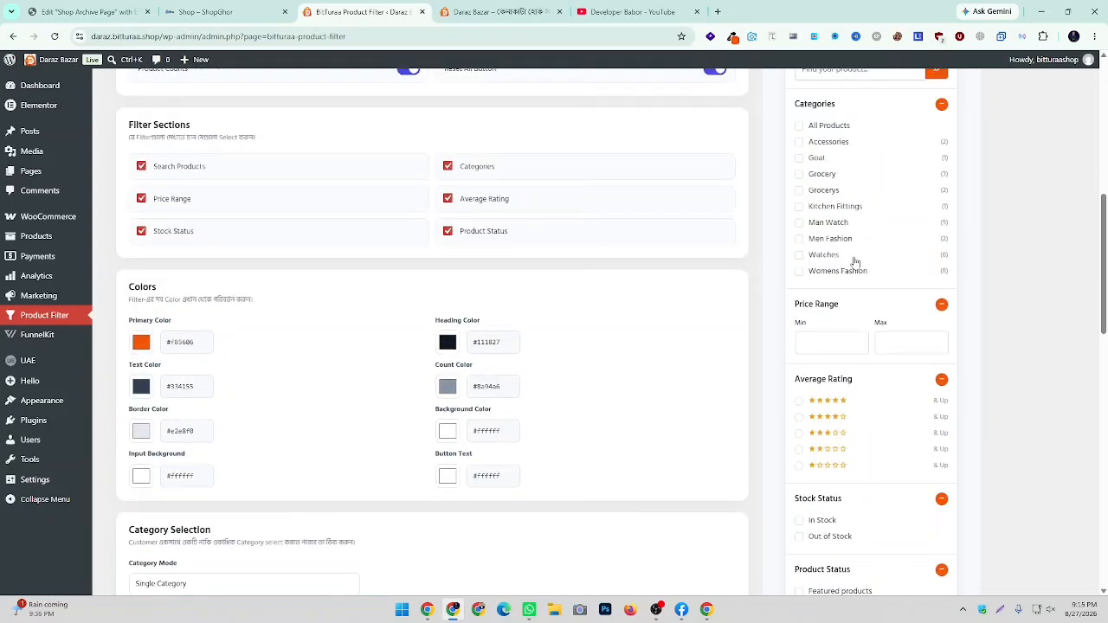
{"action": "scroll", "coordinate": [857, 280], "scroll_direction": "up", "scroll_amount": 5}
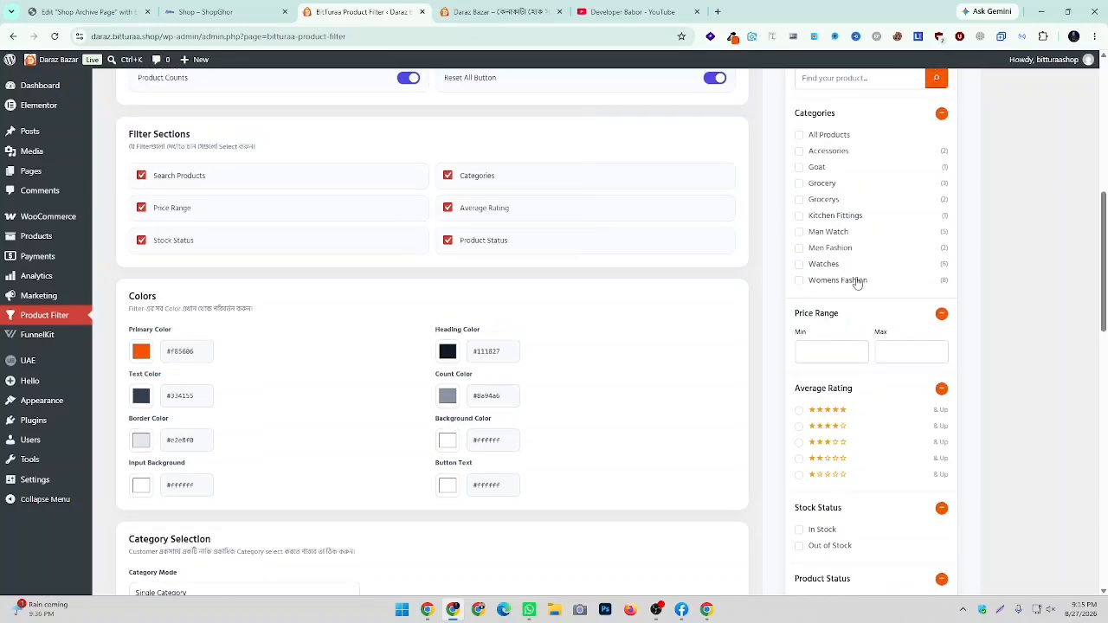
{"action": "scroll", "coordinate": [866, 259], "scroll_direction": "up", "scroll_amount": 2}
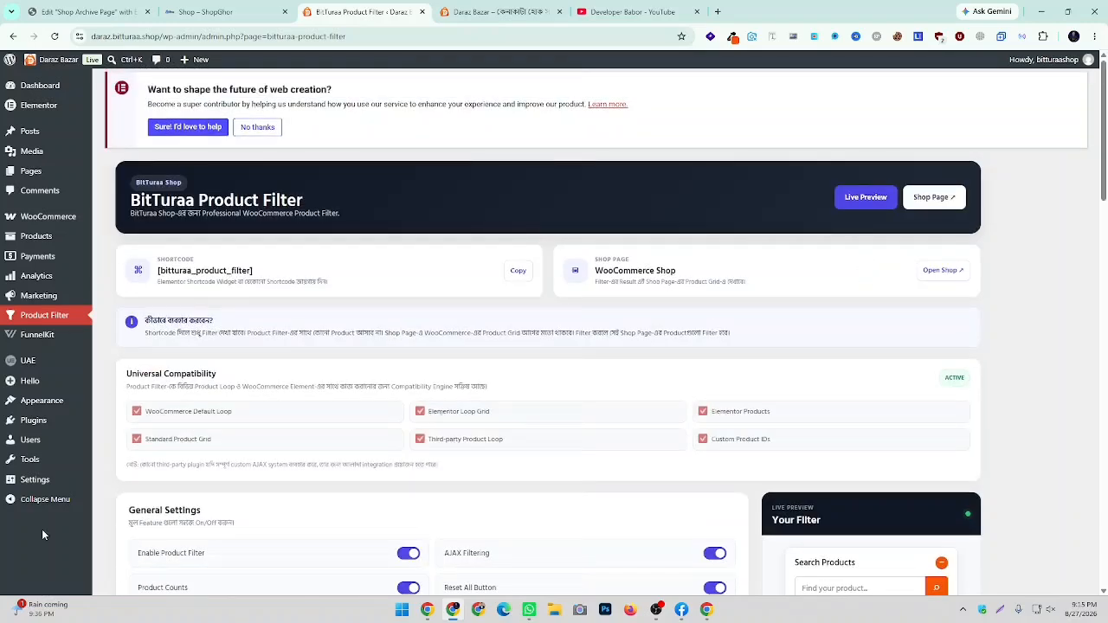
{"action": "left_click", "coordinate": [498, 12]}
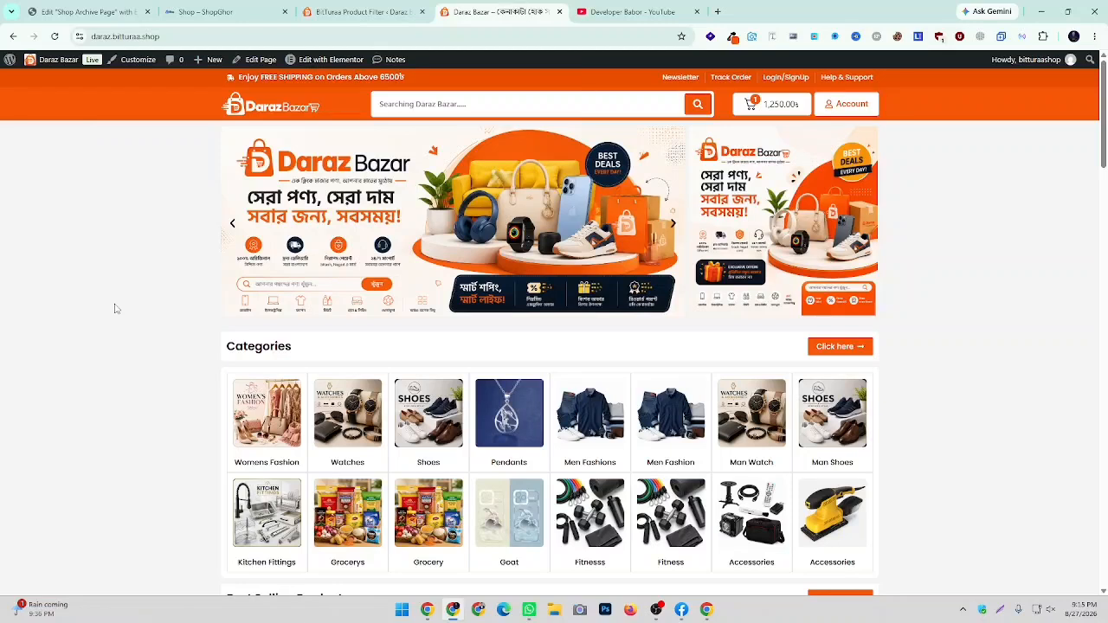